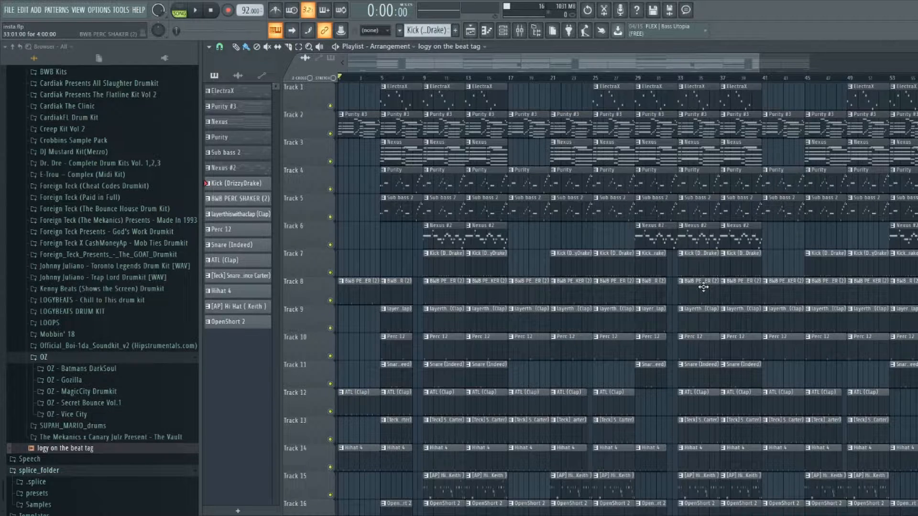
Examine the layout of the full playlist arrangement, from Track 1 down to the effect and tag clips on Tracks 17 to 20.
scroll(387, 79, "down", 2)
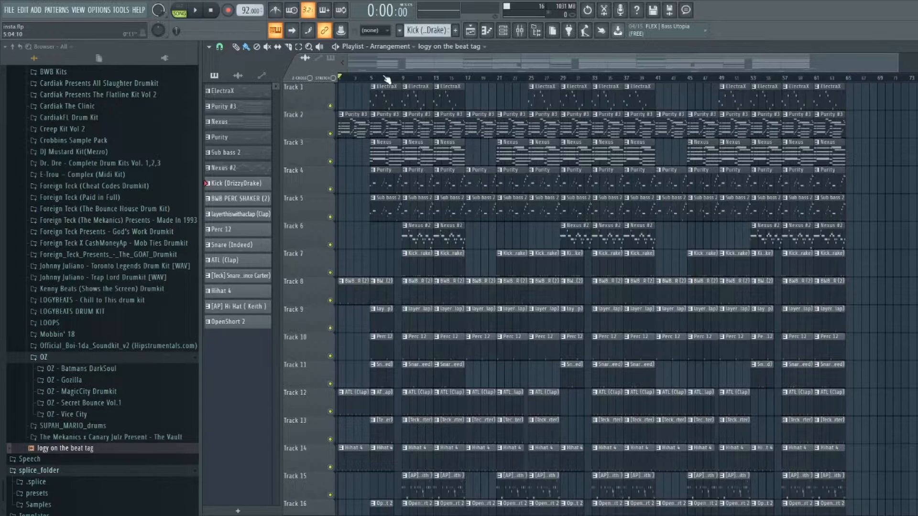
scroll(387, 79, "up", 3)
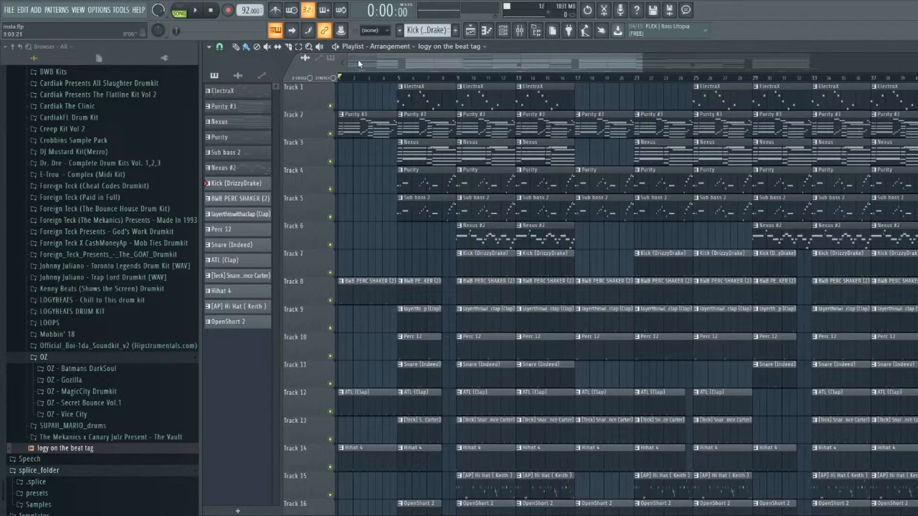
scroll(365, 81, "down", 1)
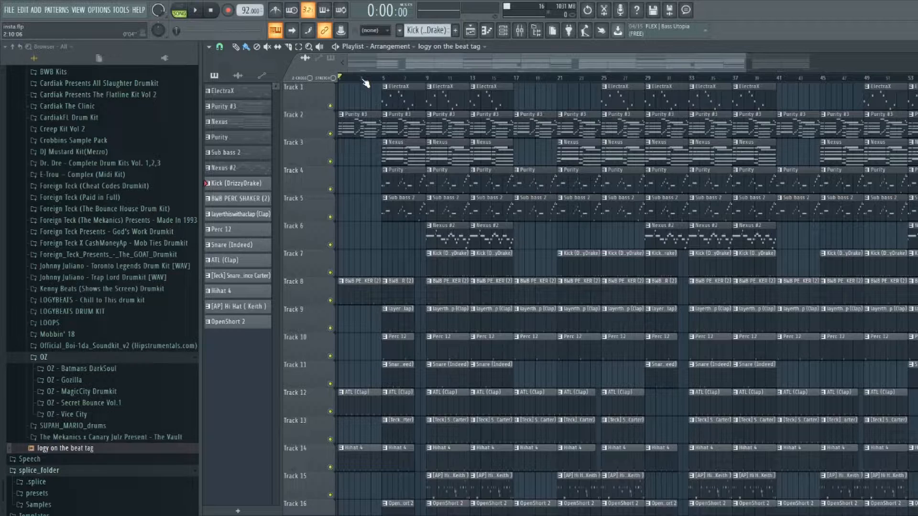
scroll(365, 83, "up", 2)
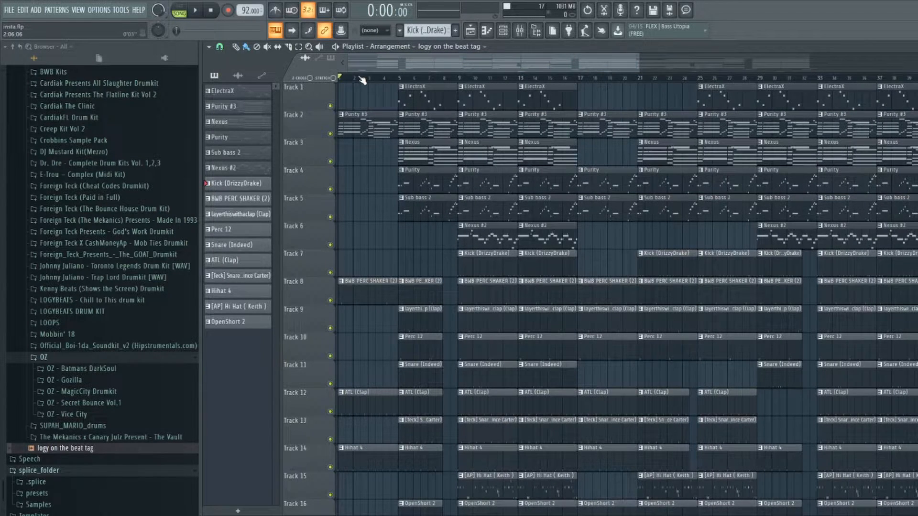
scroll(362, 79, "up", 3)
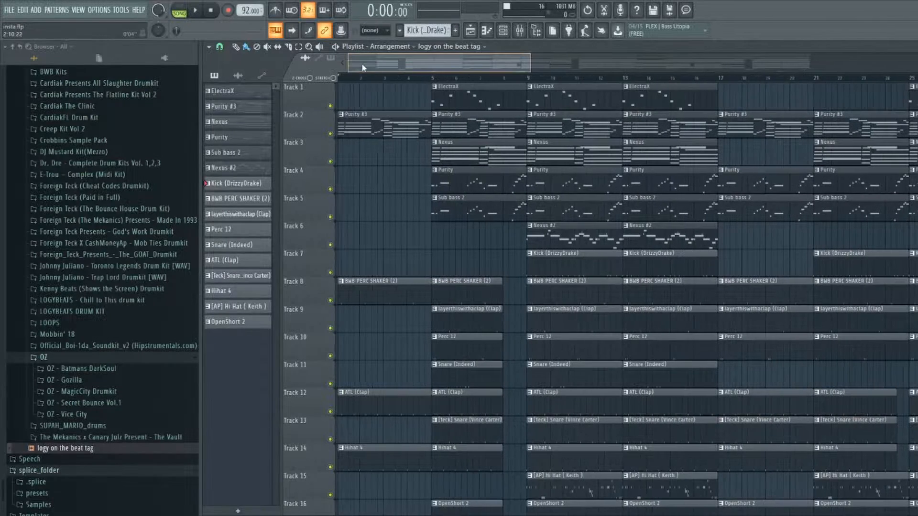
scroll(362, 82, "down", 5)
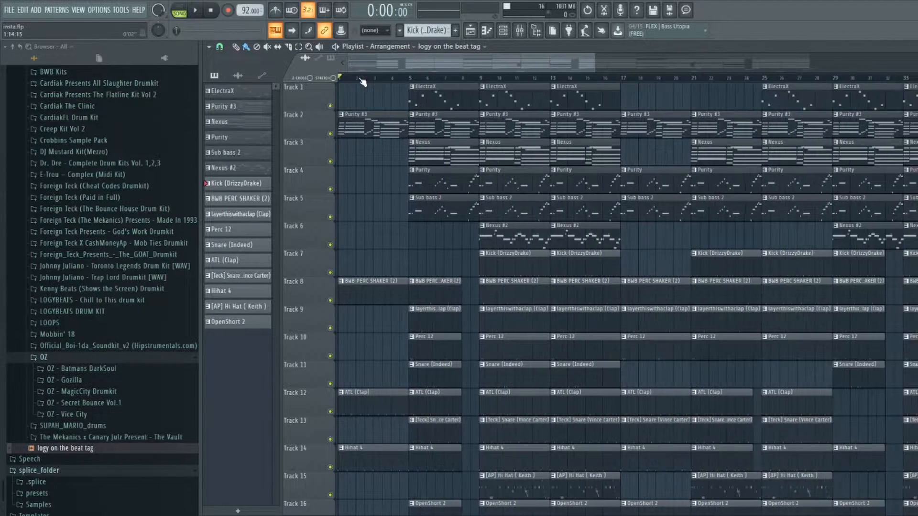
scroll(573, 216, "down", 3)
scroll(569, 214, "down", 2)
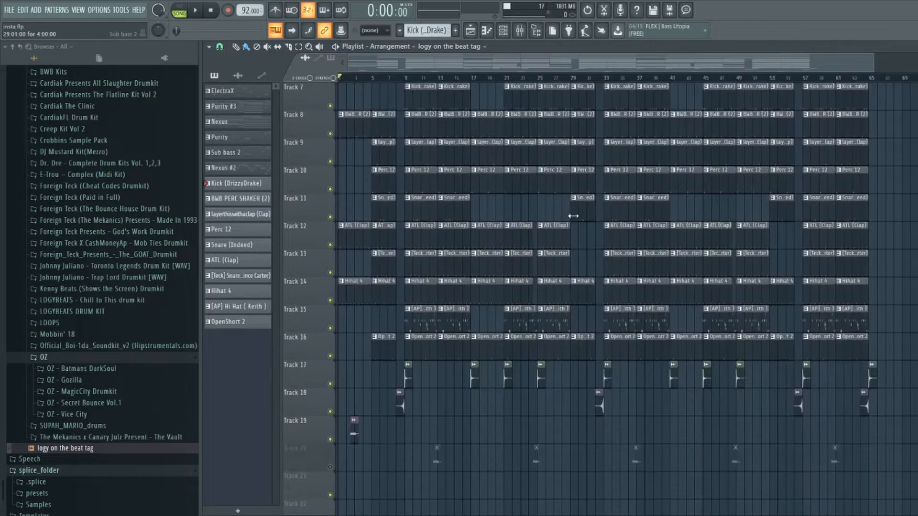
scroll(547, 249, "up", 5)
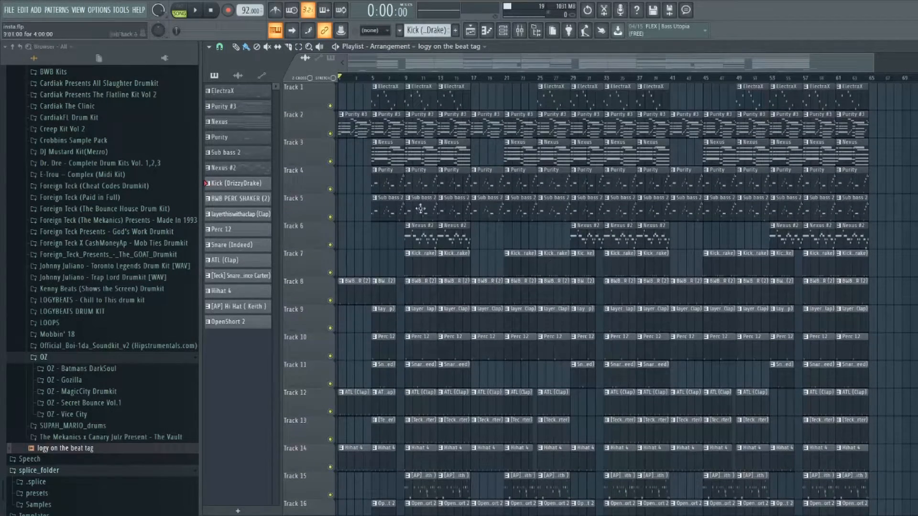
scroll(361, 77, "up", 1)
left_click_drag(372, 72, 354, 69)
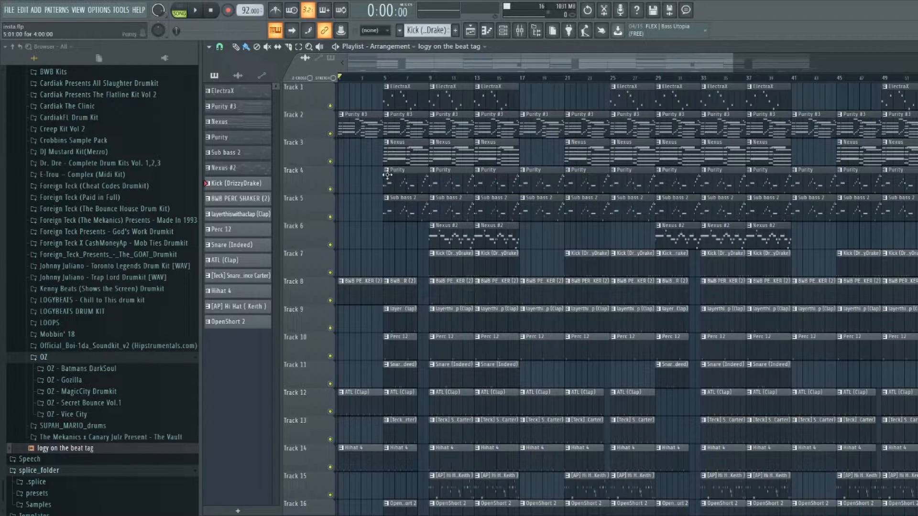
scroll(389, 170, "down", 3)
scroll(387, 79, "down", 1)
scroll(504, 318, "down", 2)
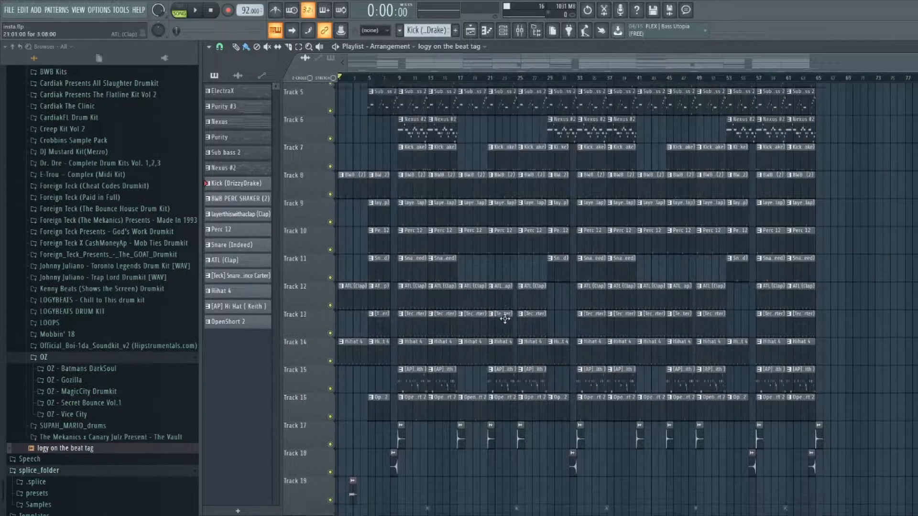
scroll(425, 319, "up", 3)
scroll(423, 319, "up", 2)
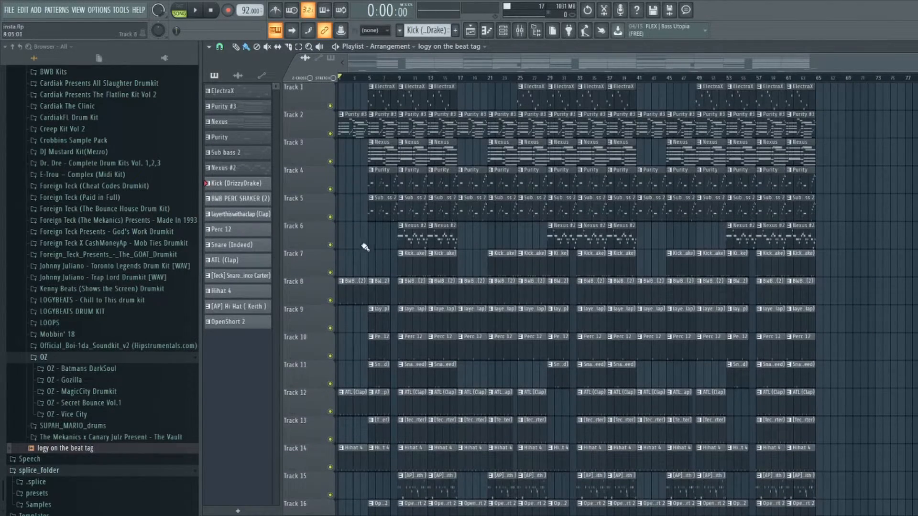
Play the song from the start of the arrangement through the section after bar 9, and stop playback.
scroll(360, 51, "up", 3)
left_click(195, 10)
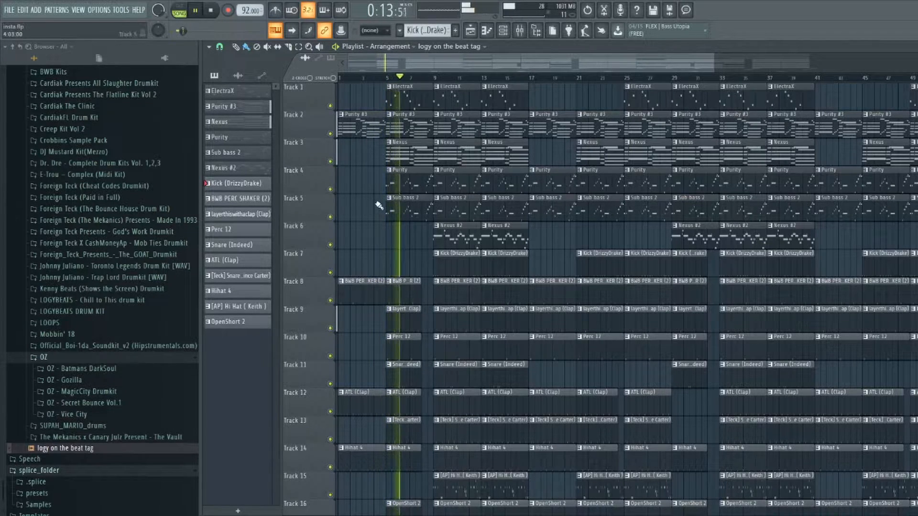
scroll(379, 205, "down", 1)
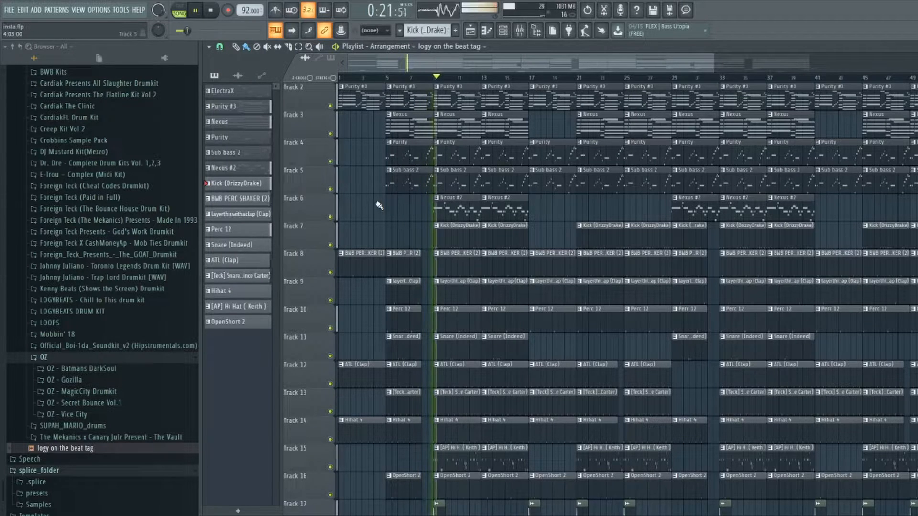
scroll(411, 221, "up", 1)
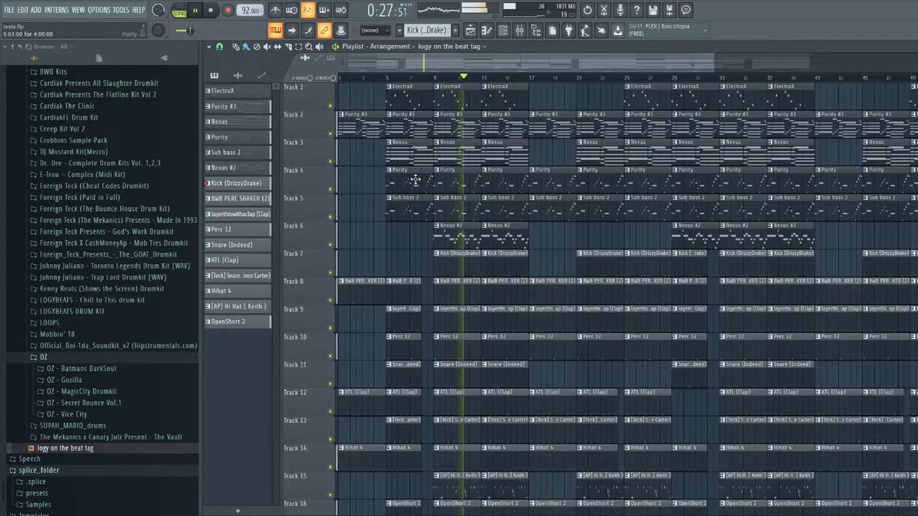
left_click(215, 16)
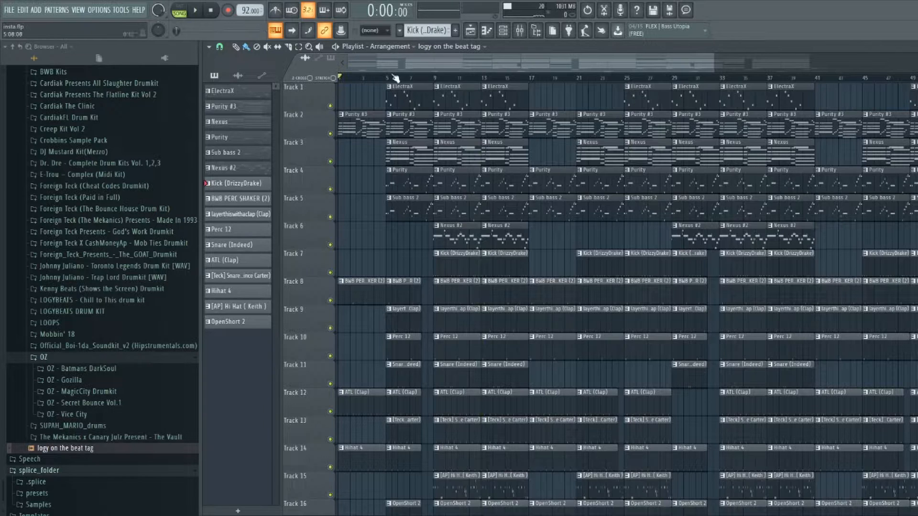
Examine the intro and the first sections of the arrangement in the playlist, comparing which patterns enter at bars 5, 9 and 17.
scroll(414, 58, "up", 2)
scroll(361, 67, "up", 2)
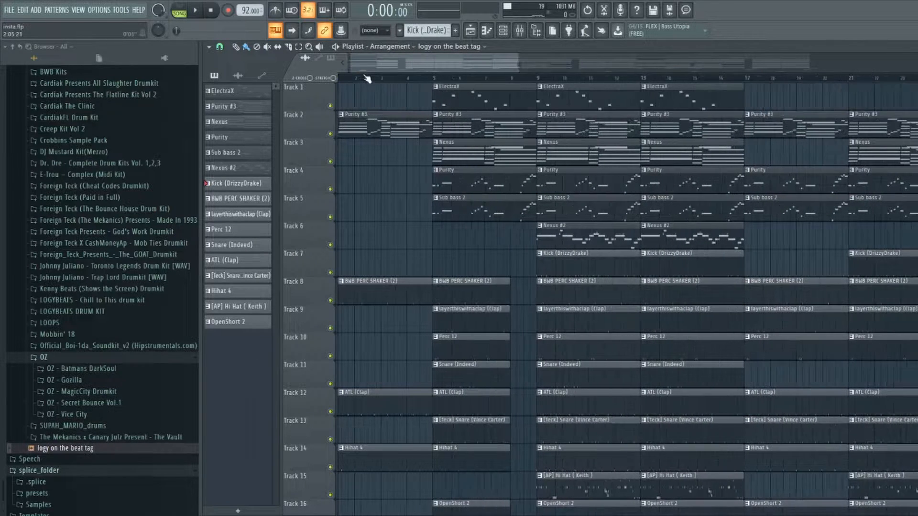
scroll(357, 73, "up", 2)
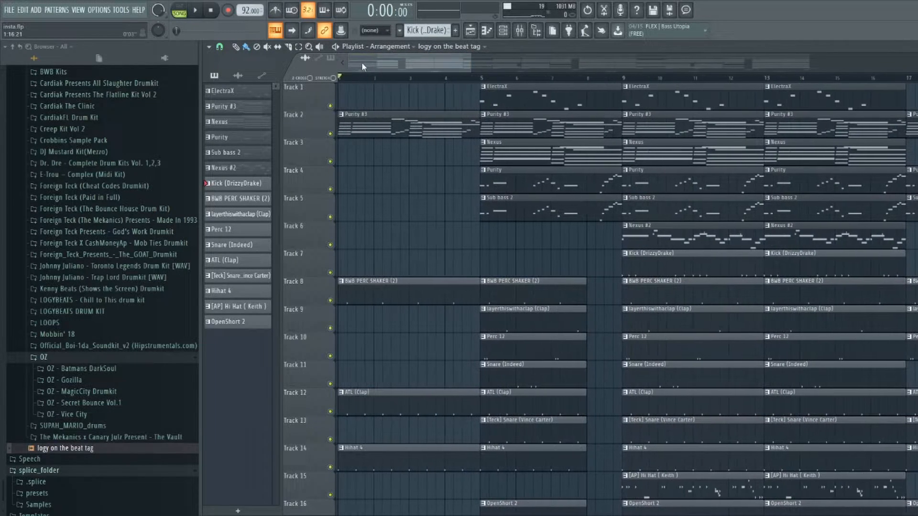
scroll(369, 80, "up", 1)
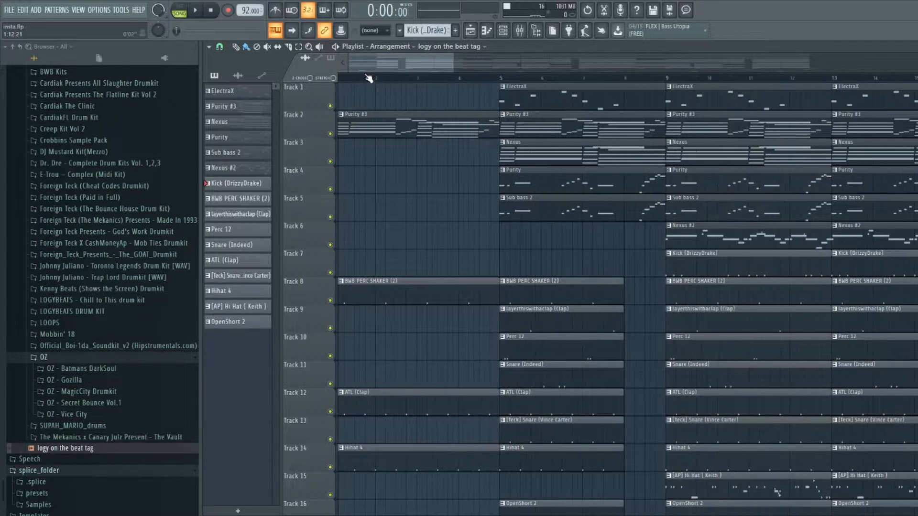
scroll(369, 78, "down", 1)
left_click_drag(471, 67, 463, 67)
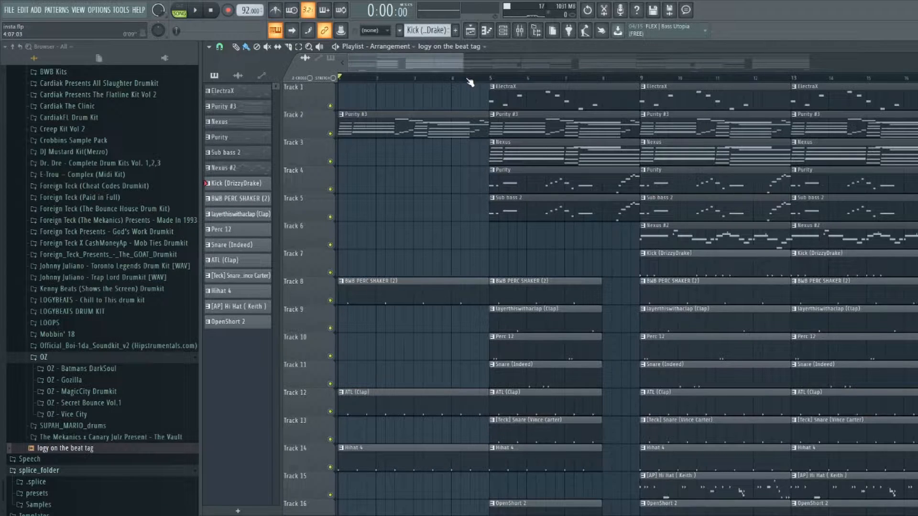
scroll(471, 80, "down", 3)
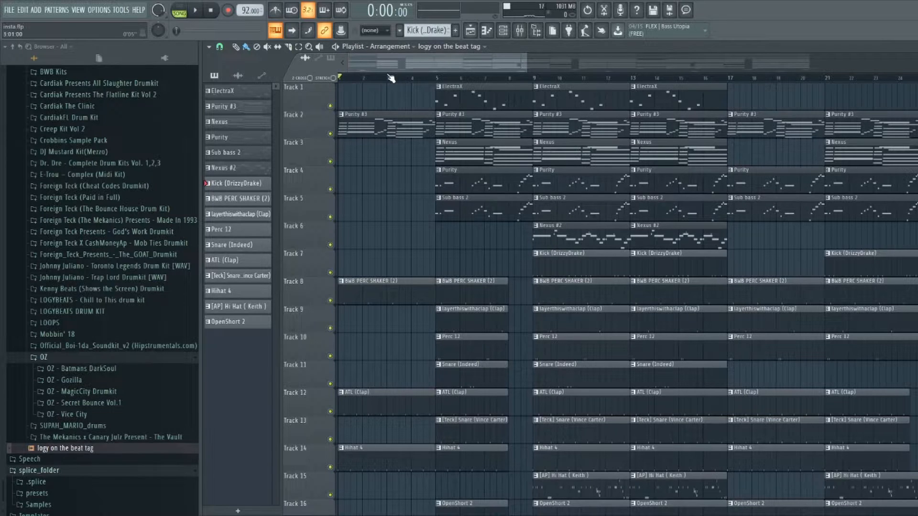
scroll(403, 79, "up", 2)
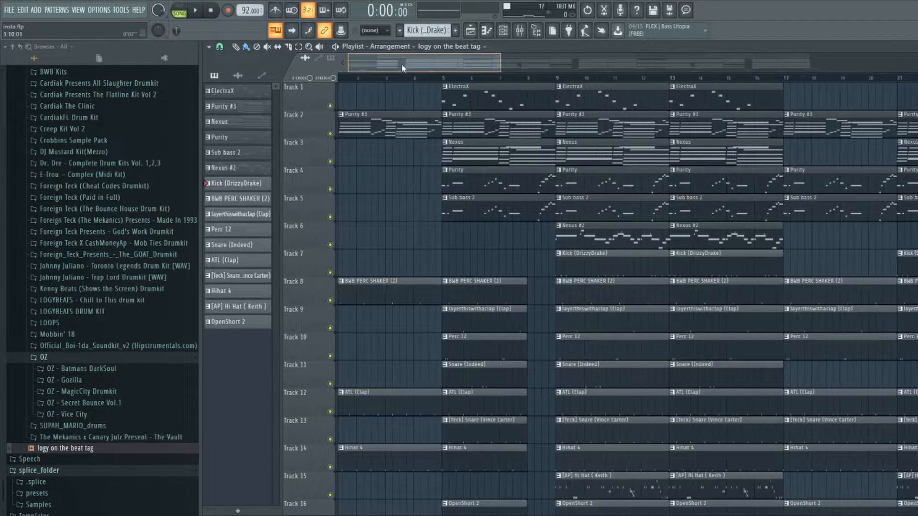
scroll(397, 79, "down", 3)
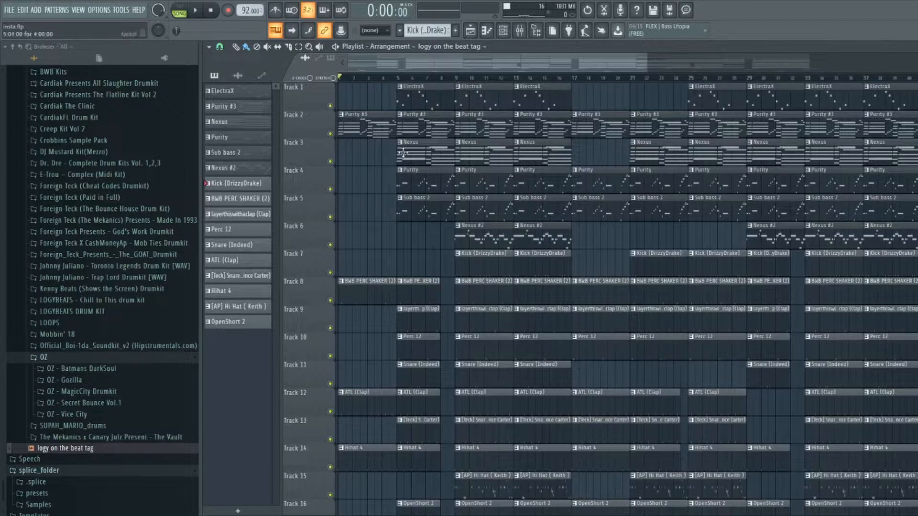
Select bars 9 to 17 of the arrangement and solo Track 2.
left_click_drag(458, 79, 572, 79)
scroll(346, 123, "up", 1)
right_click(330, 134)
Open the Purity #3 pattern in the piano roll and view the preset of its Purity instrument.
double_click(522, 124)
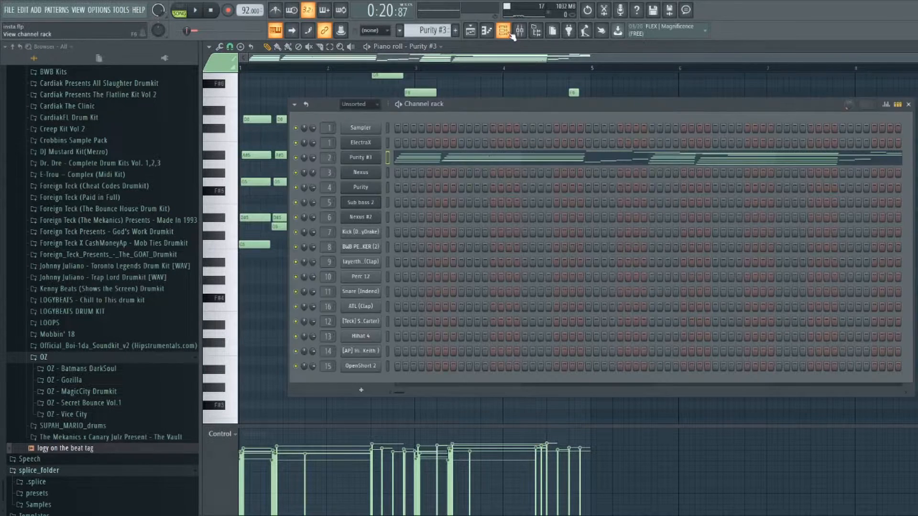
left_click(503, 30)
left_click(360, 161)
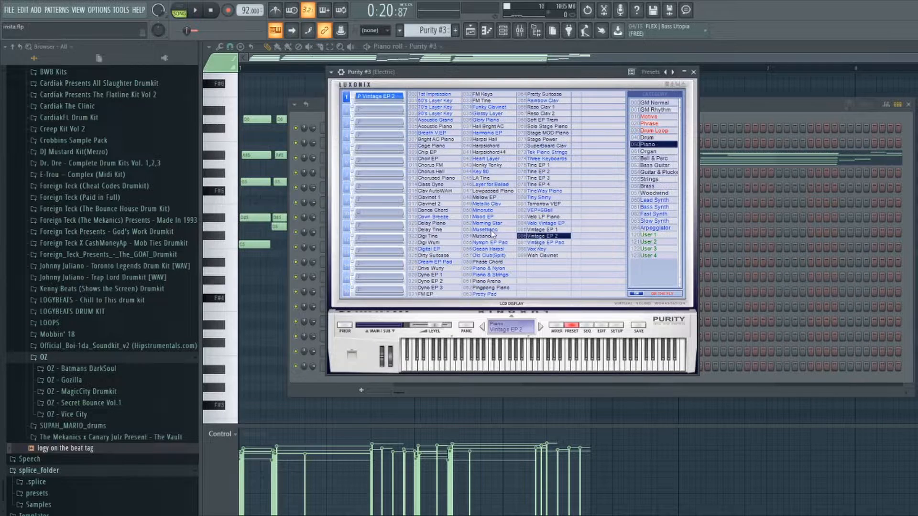
left_click(693, 72)
Switch playback to pattern mode and play the Purity #3 pattern from its start.
left_click_drag(377, 60, 263, 71)
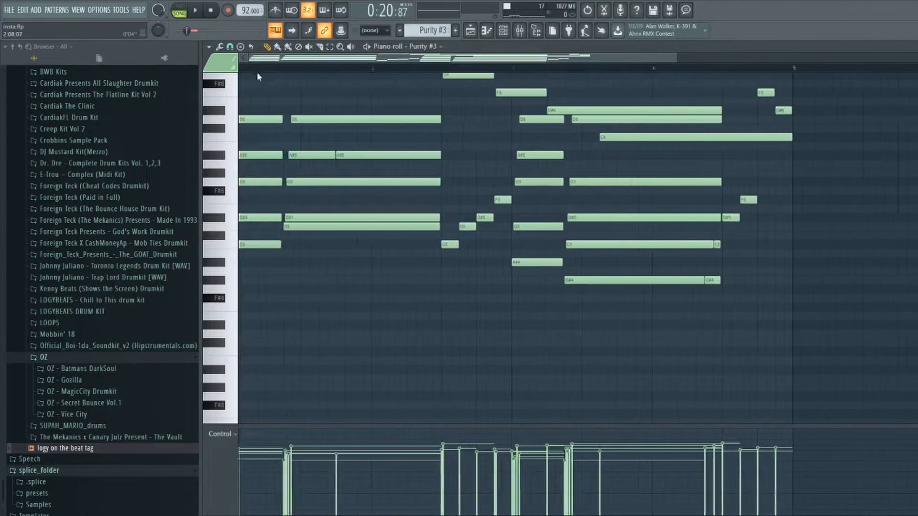
scroll(278, 107, "up", 2)
left_click(179, 11)
left_click(195, 10)
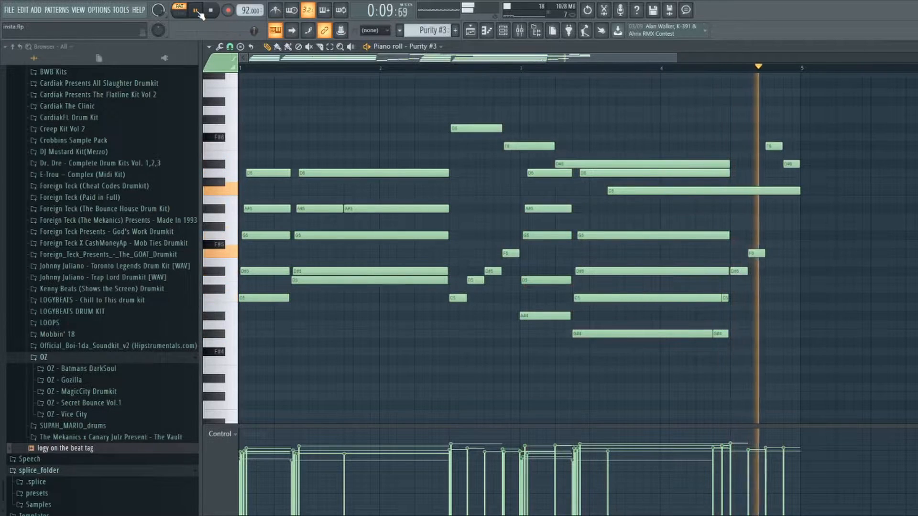
key("space")
Examine the chord and melody notes of the Purity #3 pattern, moving the play position between chords and playing from bar 2.
scroll(273, 70, "down", 1)
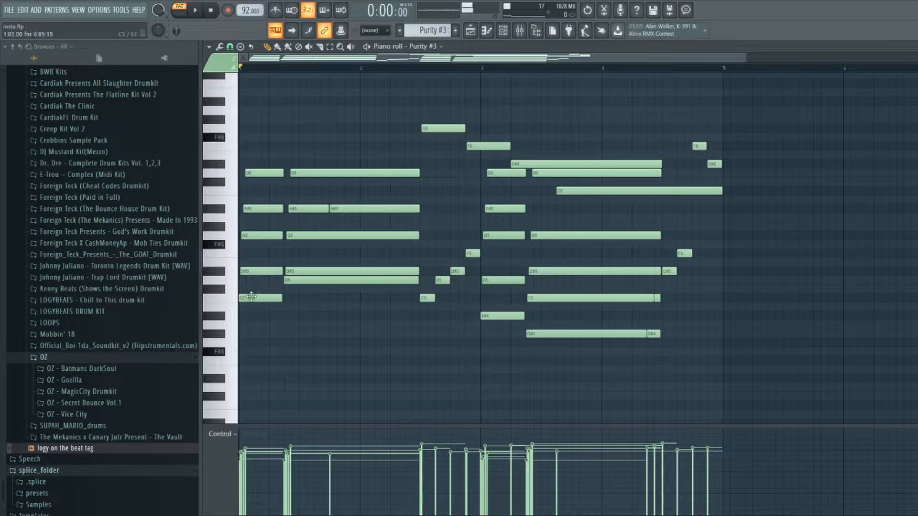
left_click(254, 234)
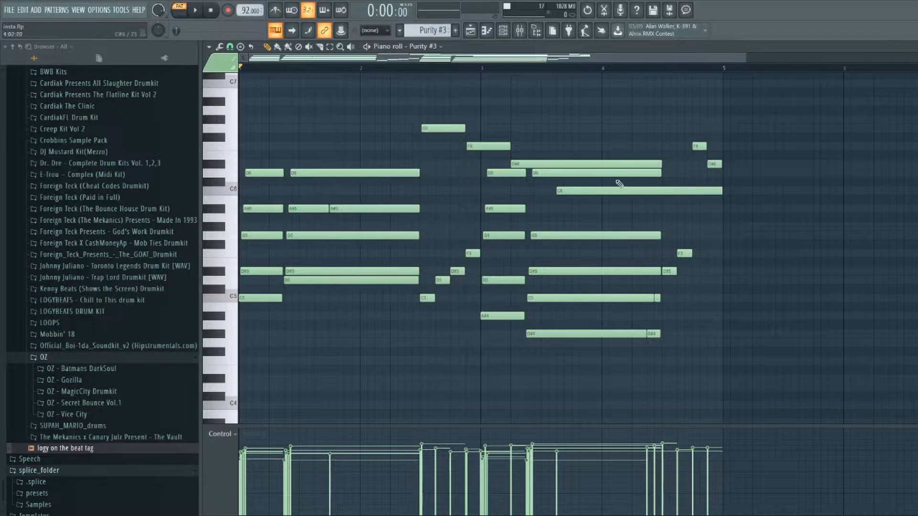
left_click(427, 297)
left_click(420, 67)
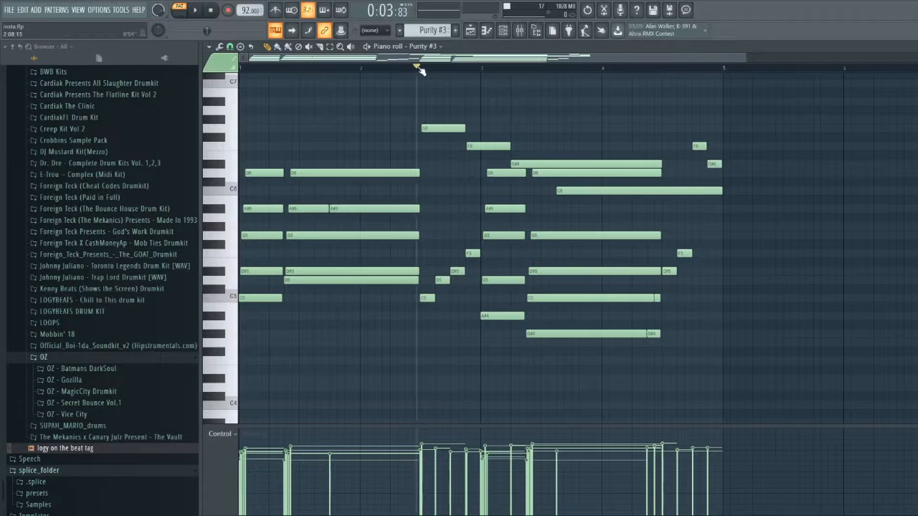
left_click(360, 67)
left_click(284, 67)
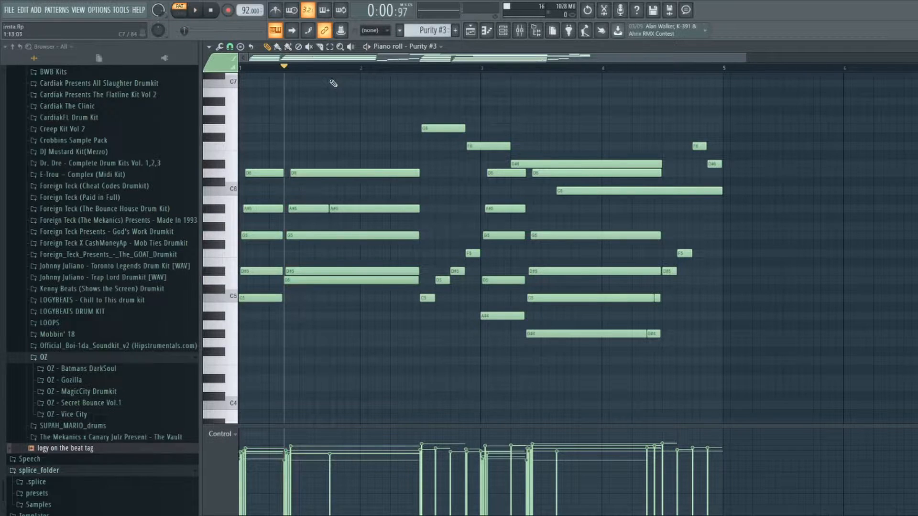
left_click(360, 67)
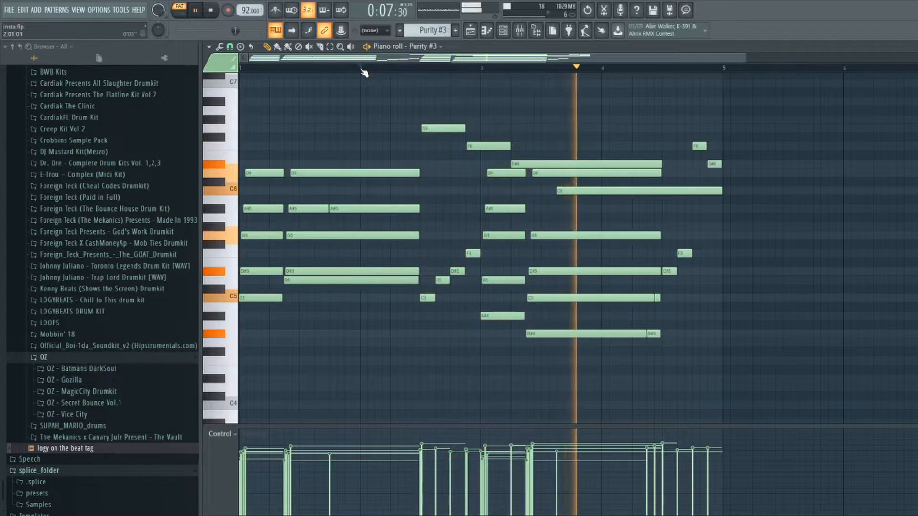
key("space")
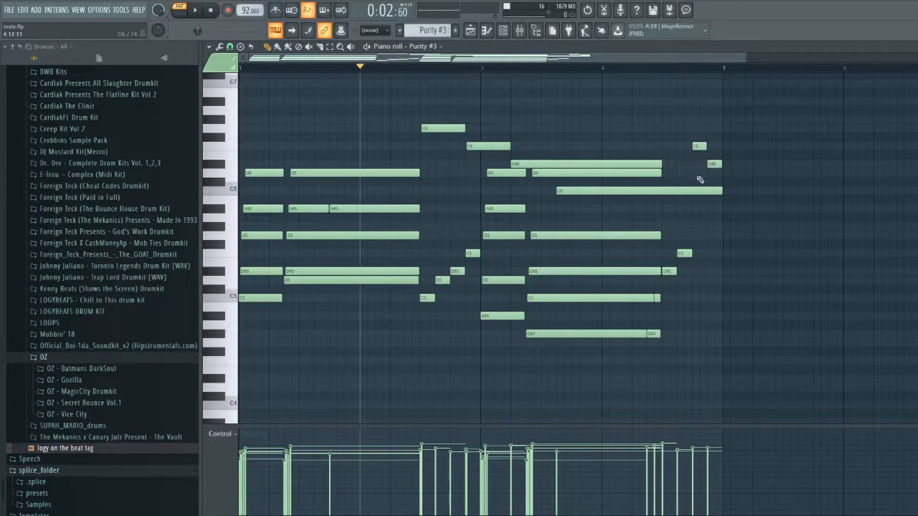
Play the Purity #3 pattern once more from the beginning and stop playback.
scroll(601, 75, "down", 3)
scroll(575, 73, "up", 2)
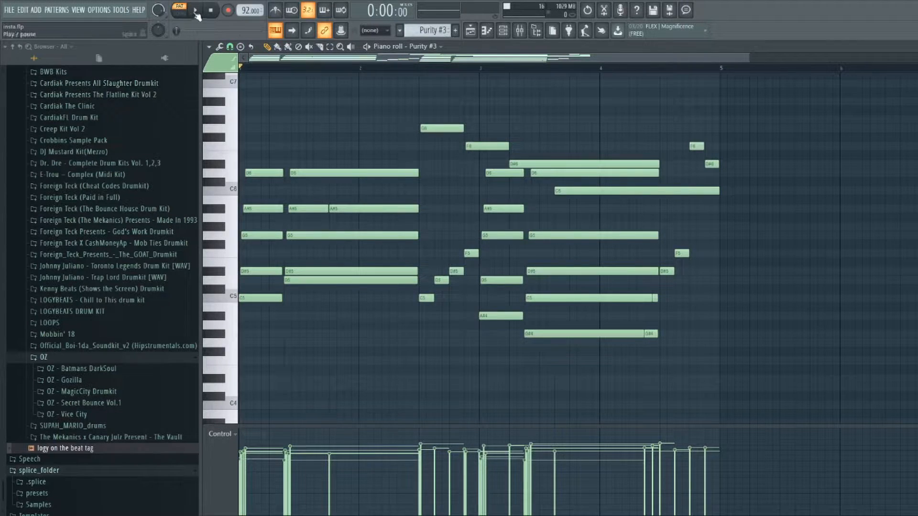
key("space")
key("space")
Return to the playlist and open the Nexus pattern from Track 3 in the piano roll.
left_click(471, 31)
scroll(625, 80, "down", 2)
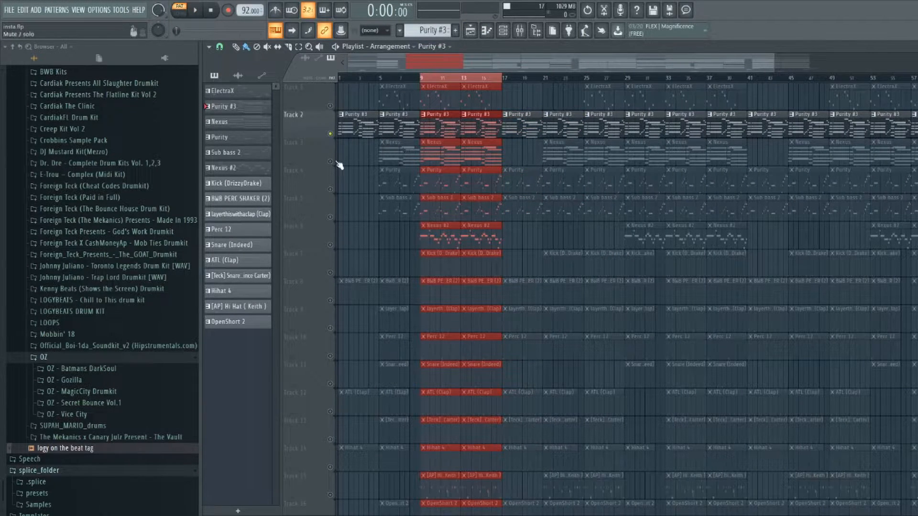
double_click(433, 155)
scroll(335, 72, "down", 1)
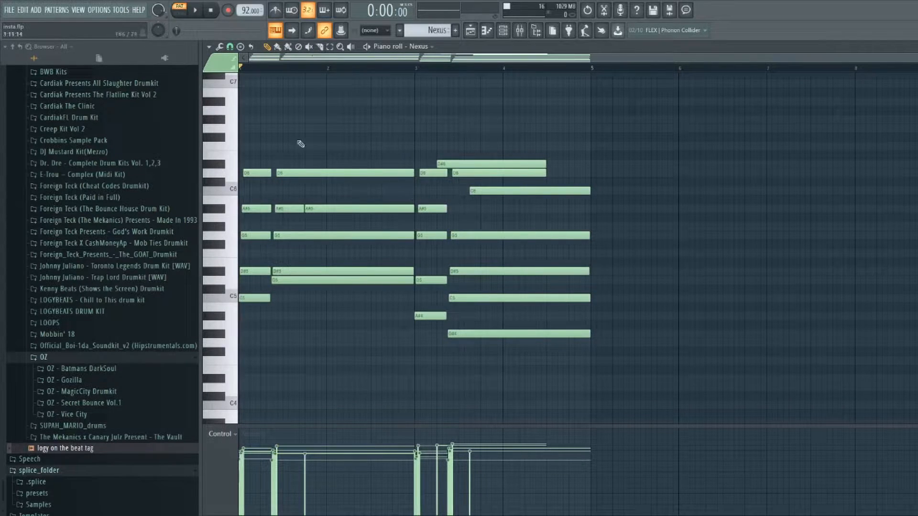
Play the Nexus pattern from its start, stop playback and return to the playlist.
key("space")
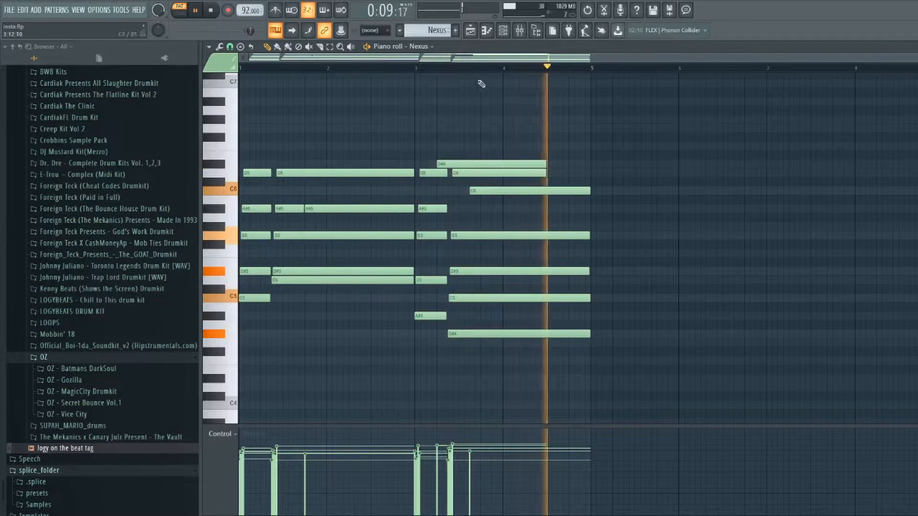
key("space")
left_click(479, 35)
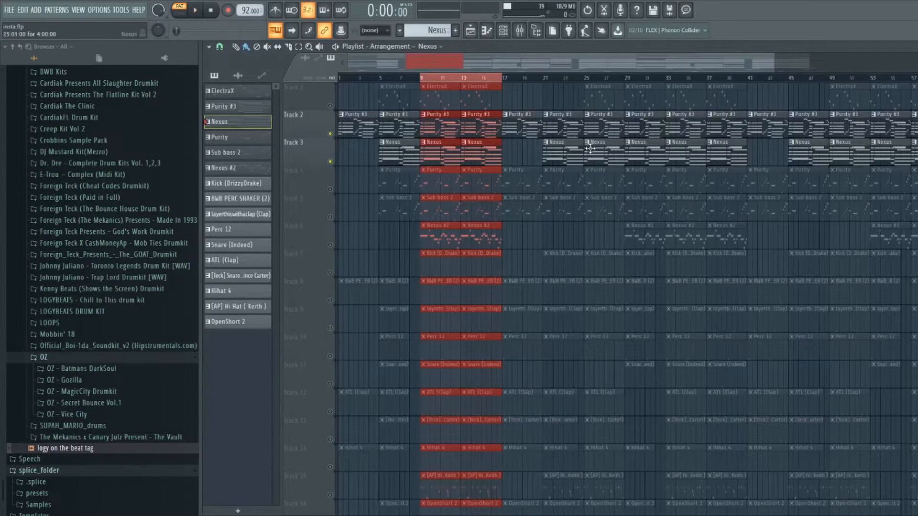
Unmute Track 4 and Track 5, which hold the Purity and Sub bass 2 patterns.
scroll(513, 78, "down", 3)
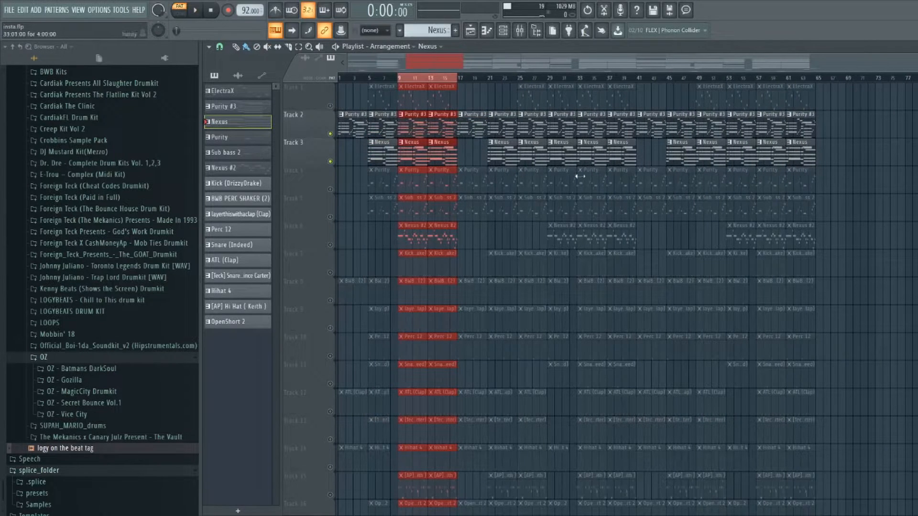
scroll(416, 80, "up", 4)
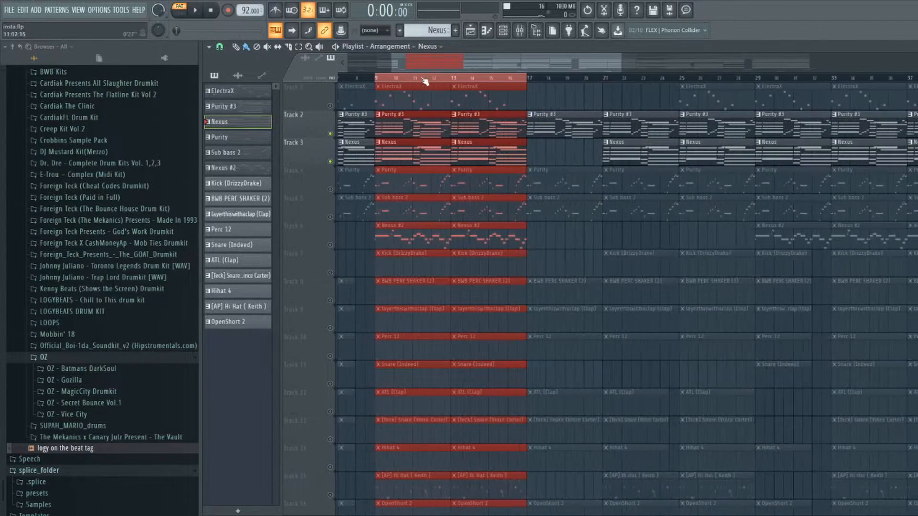
left_click(330, 189)
left_click(330, 217)
left_click(461, 78)
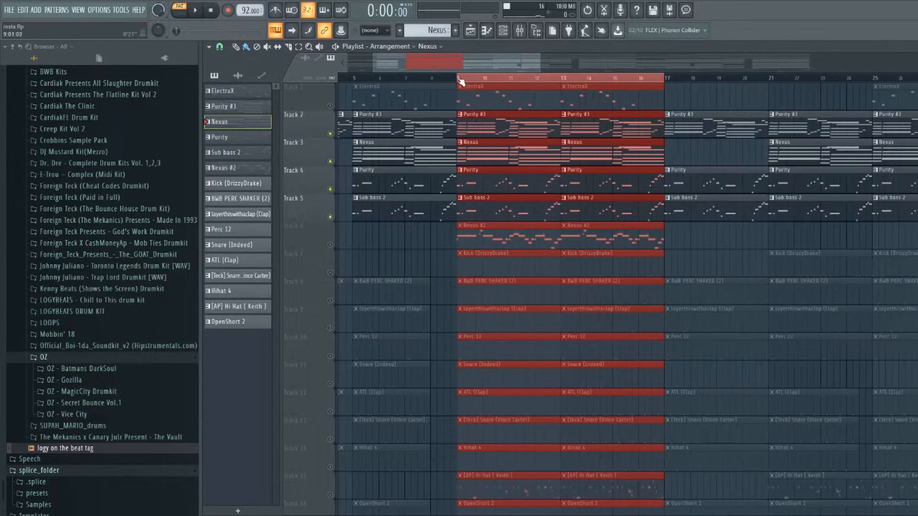
Switch playback to song mode and play the selected arrangement section from bar 9.
scroll(459, 79, "up", 2)
scroll(459, 81, "down", 1)
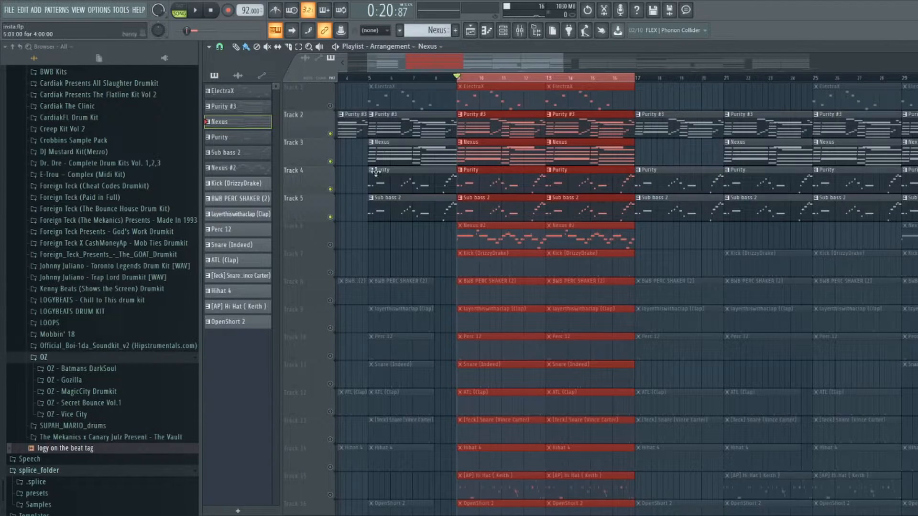
scroll(458, 79, "up", 2)
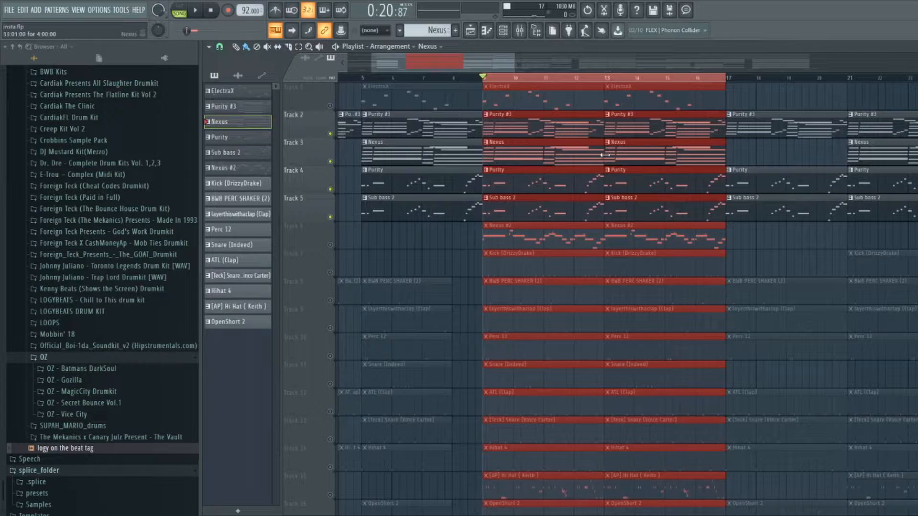
scroll(507, 87, "up", 1)
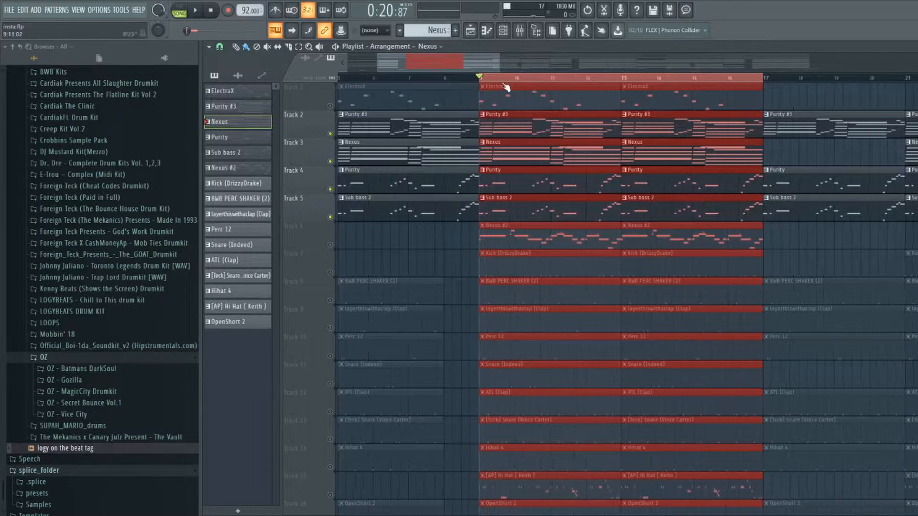
key("space")
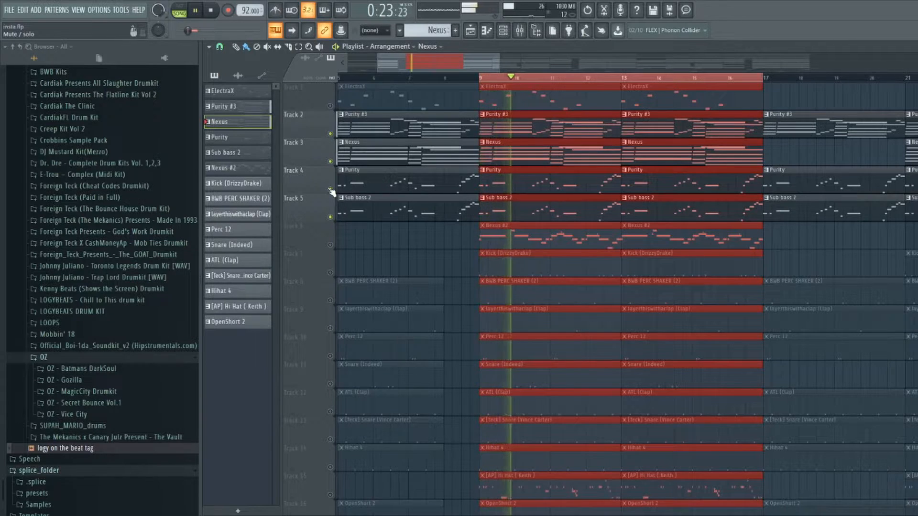
Open the Purity pattern from Track 4 in the piano roll, examine its bass notes during playback, and stop playback.
double_click(506, 190)
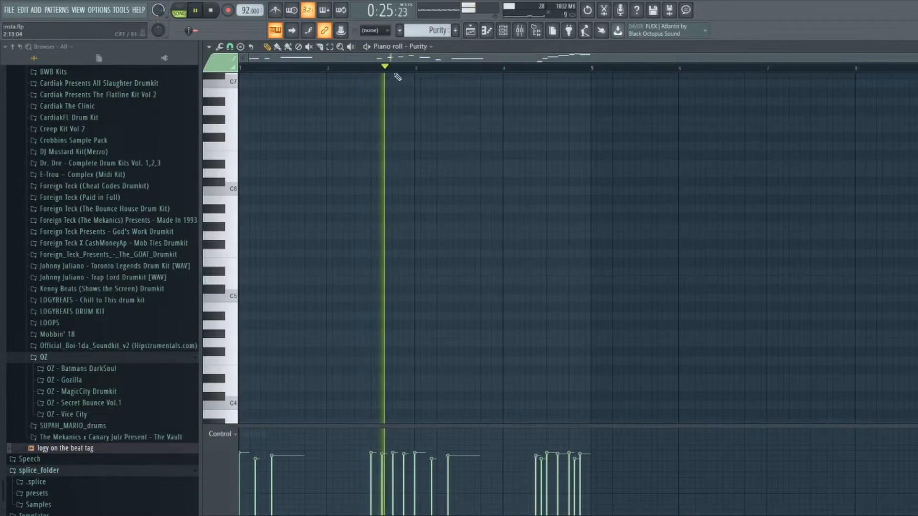
scroll(397, 225, "down", 5)
scroll(397, 225, "down", 1)
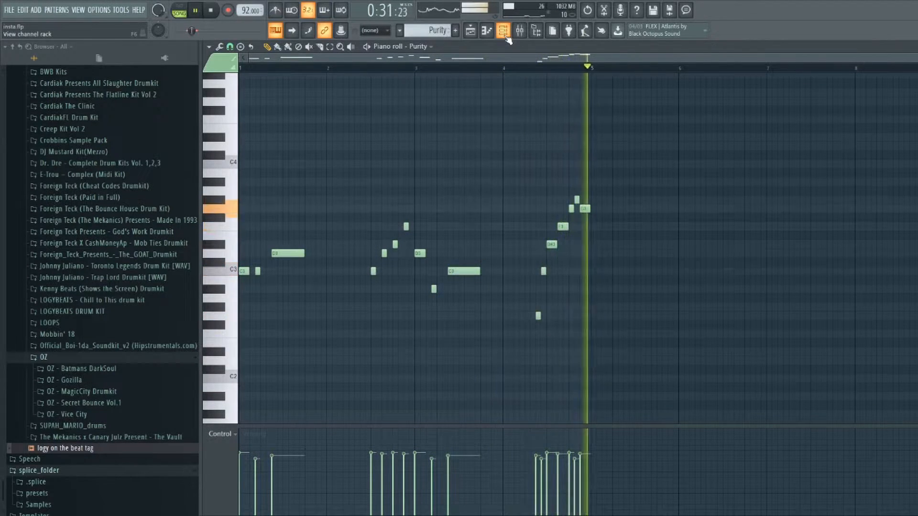
key("space")
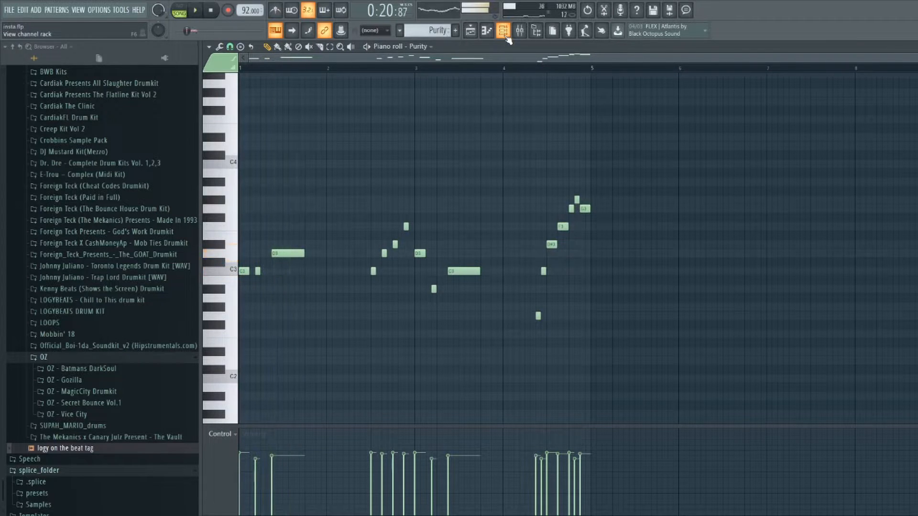
View the Syn Bass 1 preset in the Purity channel's plugin, then close the plugin and the channel rack.
left_click(504, 34)
left_click(352, 190)
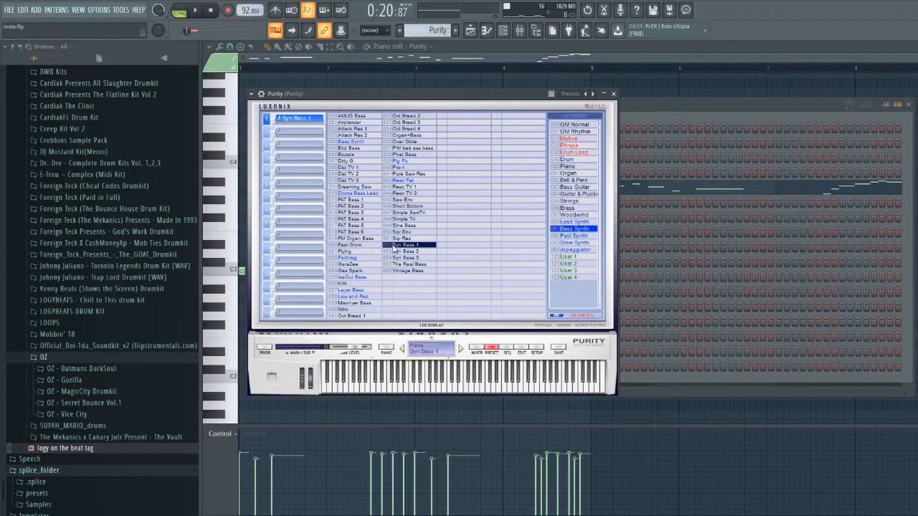
left_click(615, 94)
left_click(405, 58)
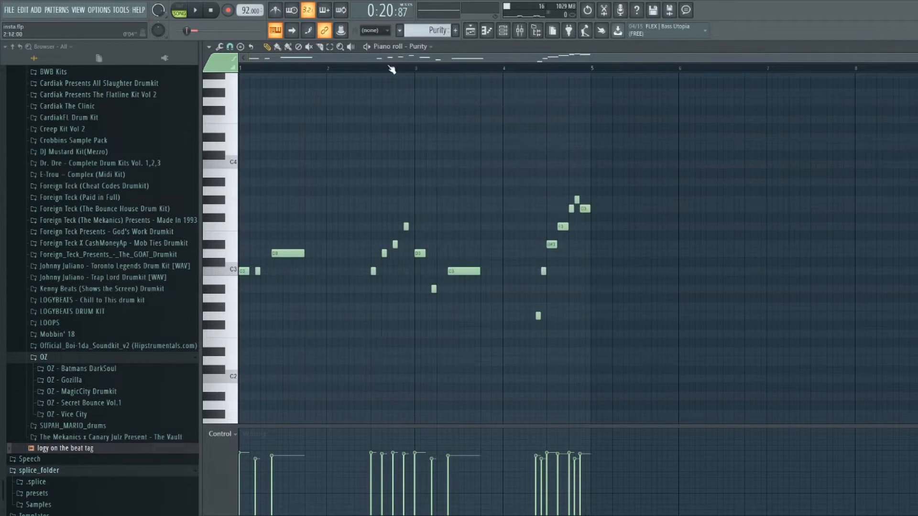
Return to the playlist and open the Sub bass 2 pattern from Track 5 in the piano roll.
left_click(472, 32)
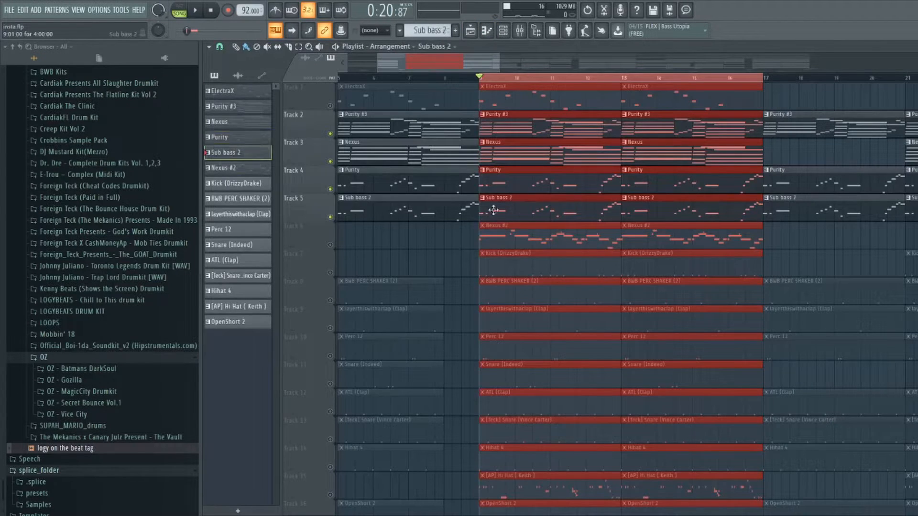
double_click(493, 209)
scroll(383, 115, "up", 3)
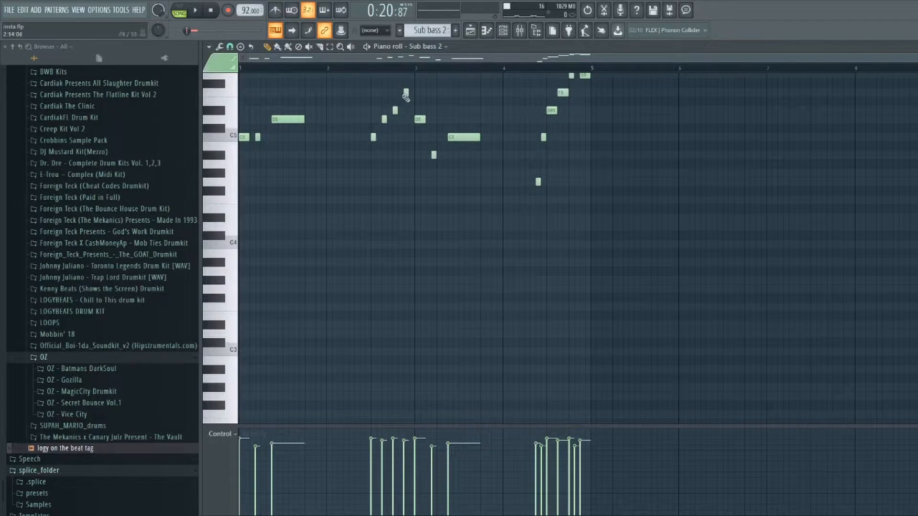
View the Sytrus settings of the Sub bass 2 channel, then close the plugin and the channel rack.
left_click(511, 34)
left_click(365, 203)
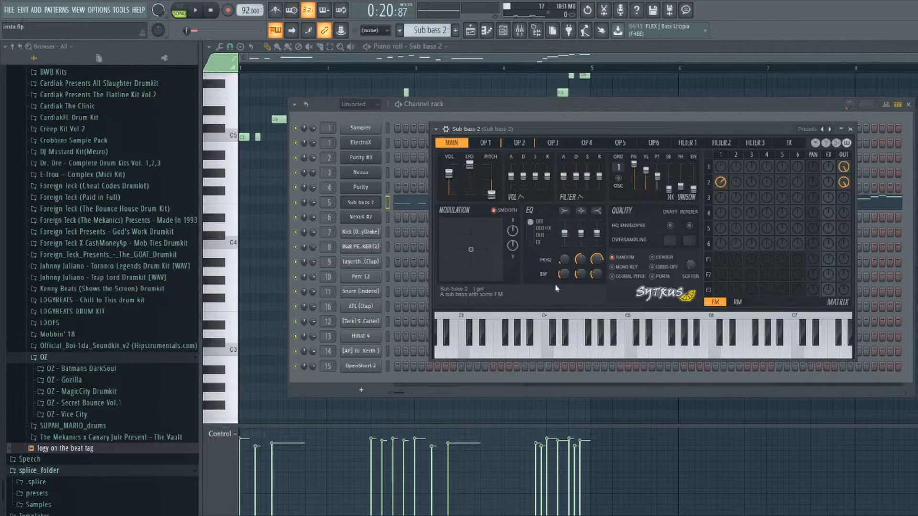
key("Escape")
key("Escape")
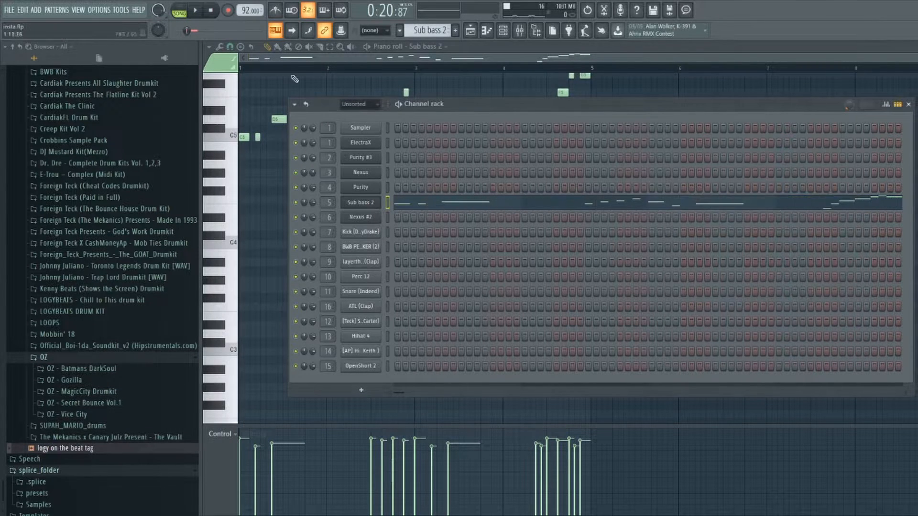
Switch playback to pattern mode, play the start of the Sub bass 2 pattern and stop playback.
left_click(186, 16)
key("space")
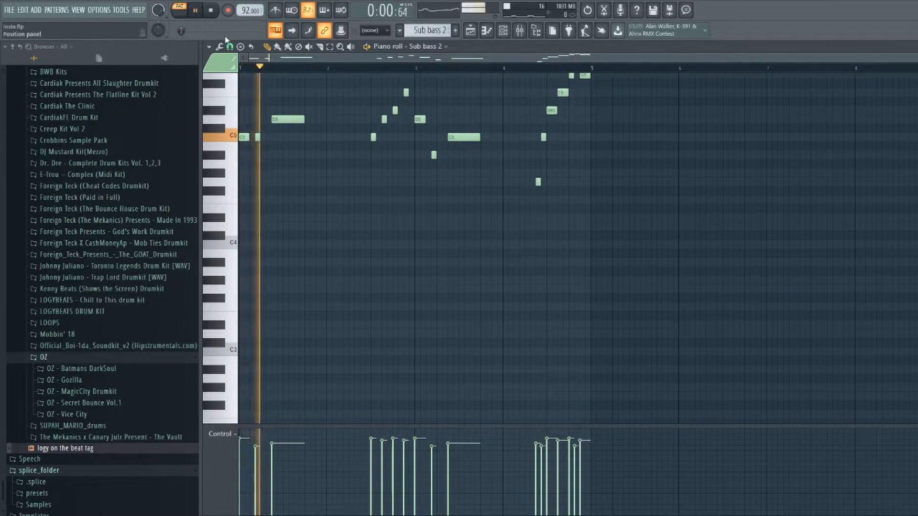
scroll(344, 137, "up", 1)
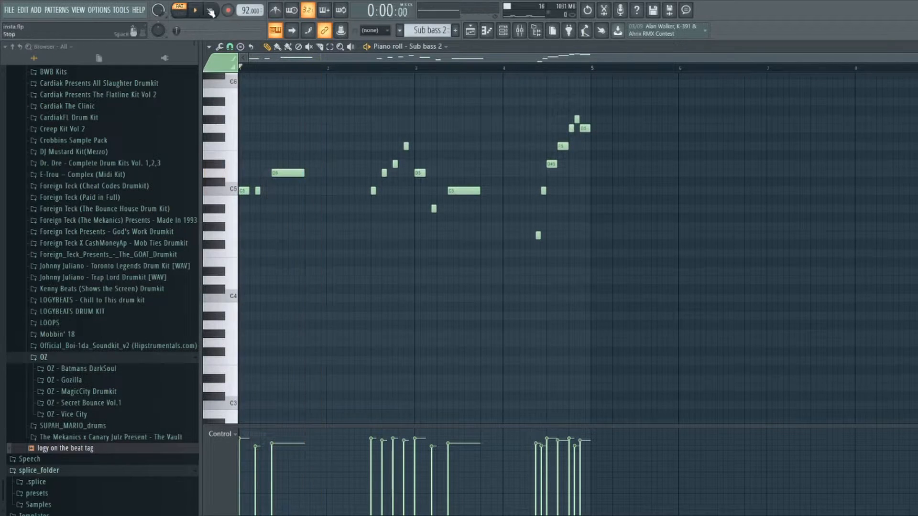
key("space")
Go back to the playlist, reopen the Sub bass 2 pattern in the piano roll and play it again.
key("F5")
scroll(491, 86, "up", 3, "ctrl")
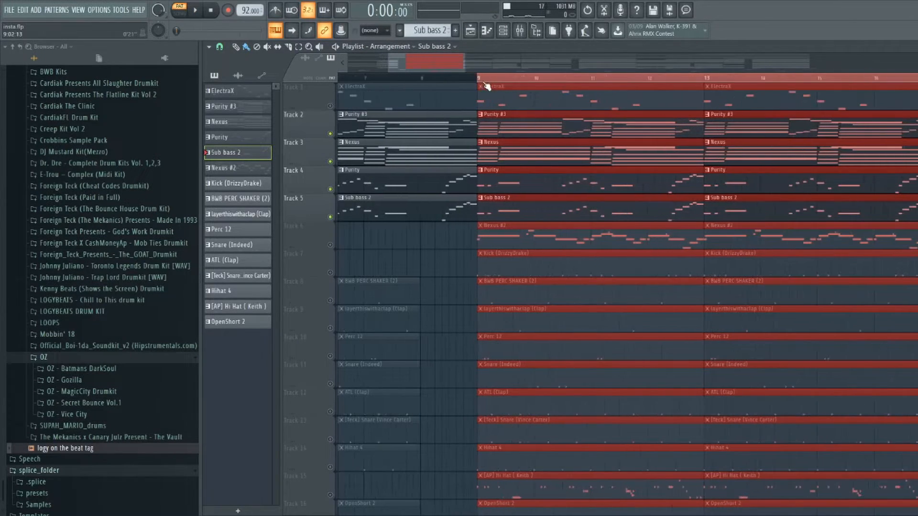
double_click(493, 214)
left_click(196, 11)
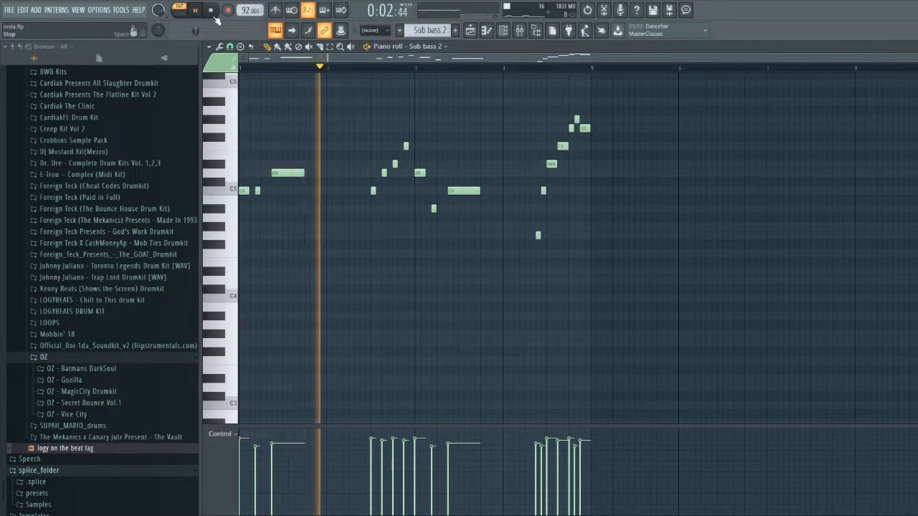
Return to the playlist in song mode, unmute Track 6 and mute Tracks 2 to 5 to isolate the Nexus #2 pattern.
left_click(475, 34)
scroll(441, 79, "down", 2)
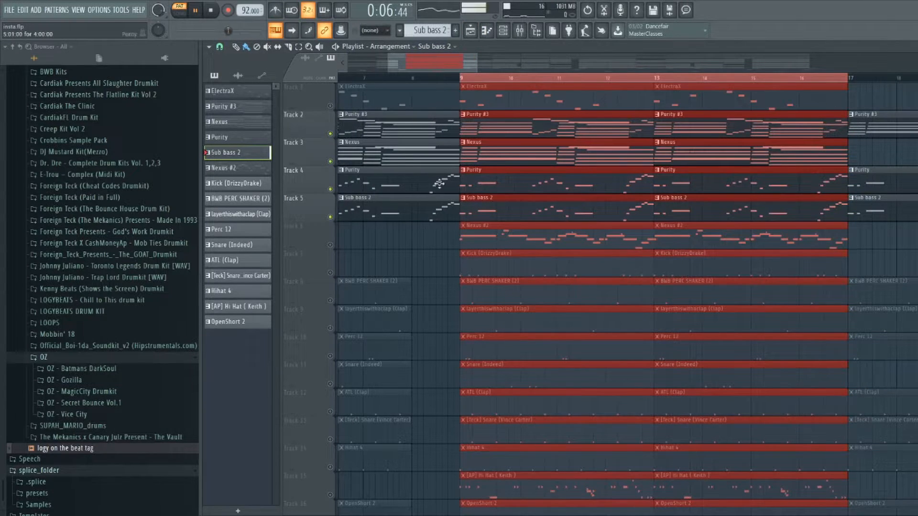
left_click(330, 246)
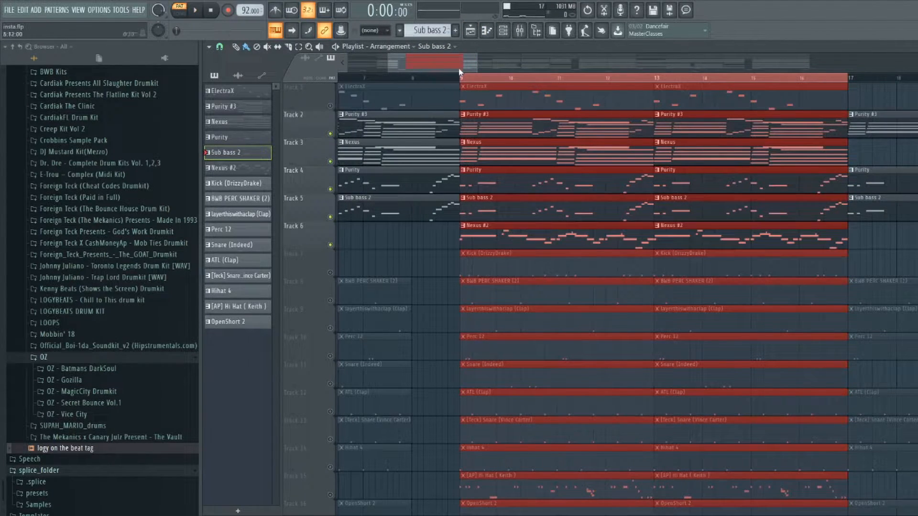
scroll(461, 77, "up", 2)
scroll(450, 79, "down", 3)
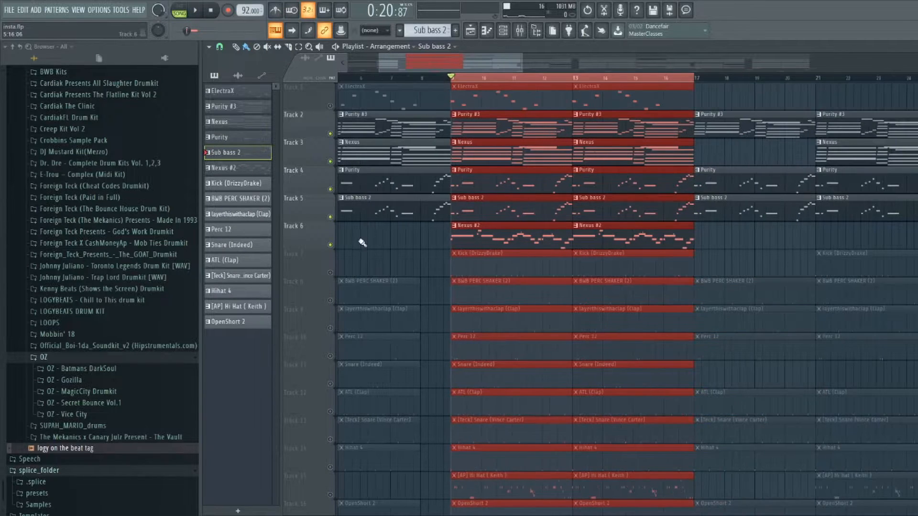
left_click_drag(333, 218, 330, 134)
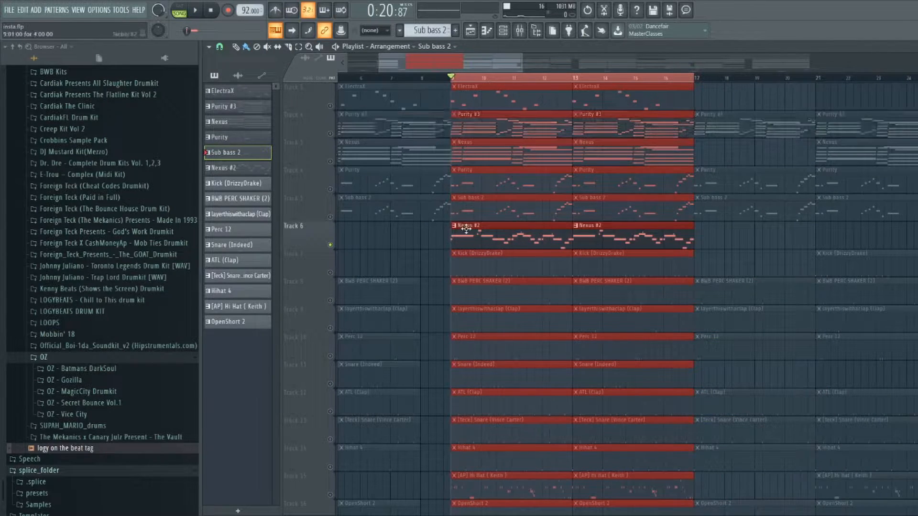
View the Sine Lead preset in the Nexus #2 channel's plugin and close the plugin.
left_click(503, 36)
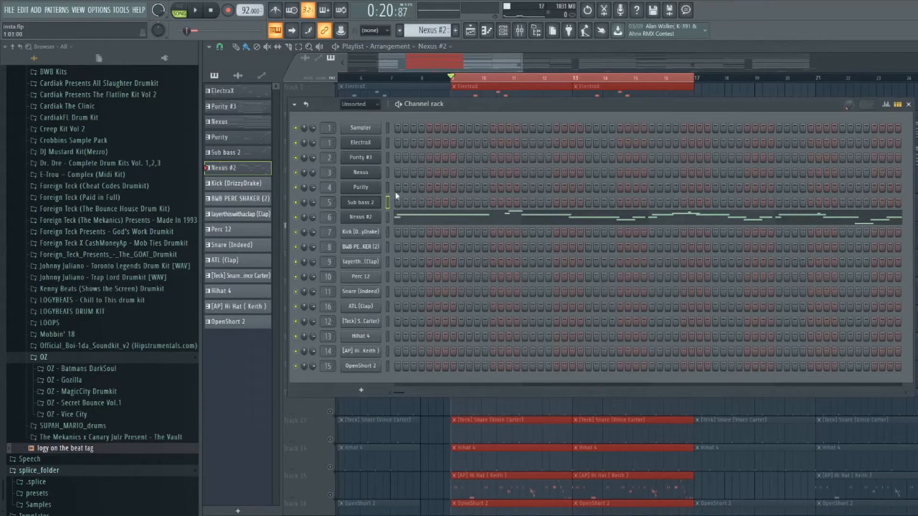
left_click(376, 219)
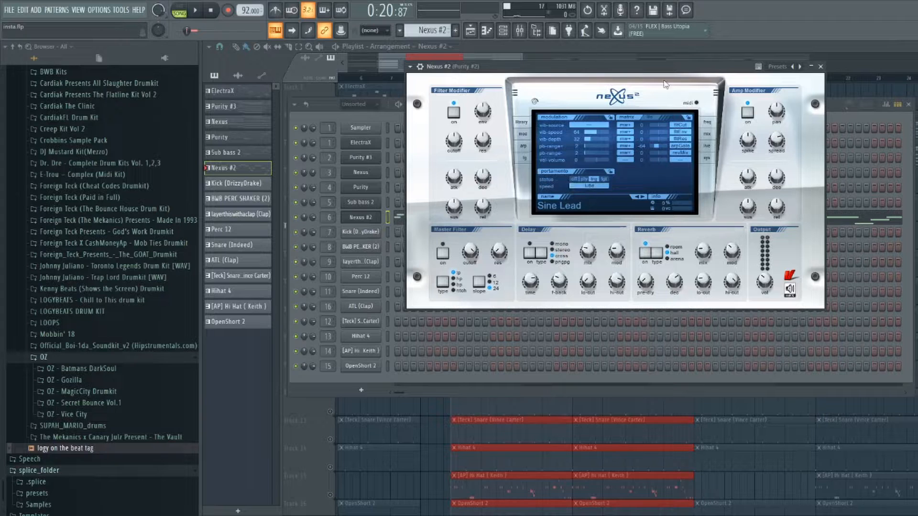
left_click(479, 55)
Play the isolated Nexus #2 pattern from bar 9, examine its lead notes in the piano roll and stop playback.
key("space")
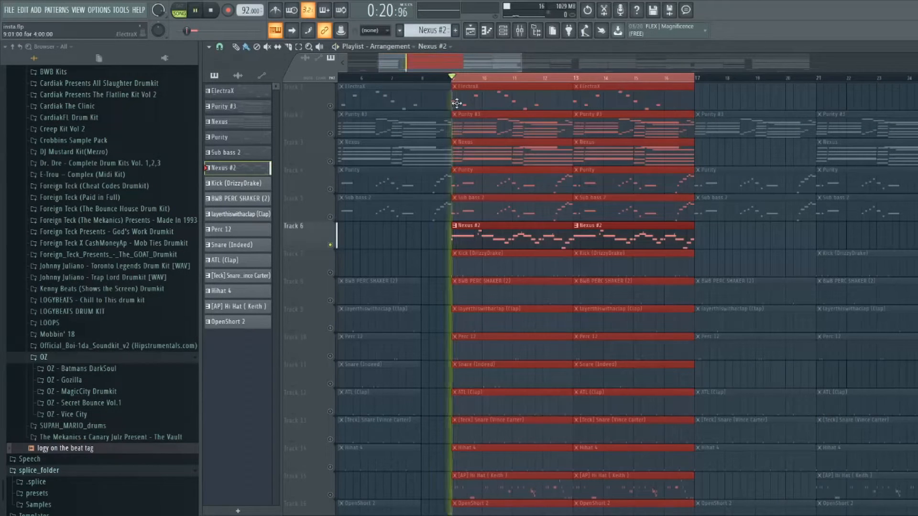
double_click(463, 239)
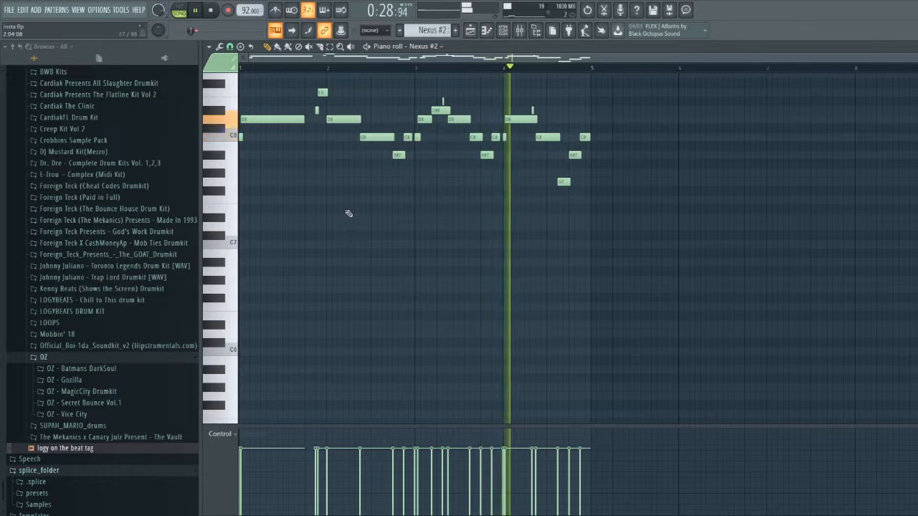
key("space")
scroll(447, 121, "up", 2)
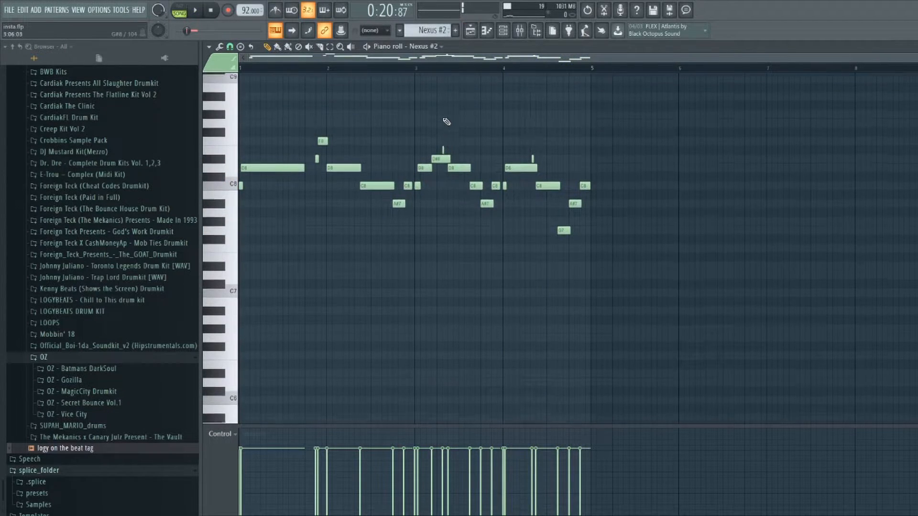
Return to the playlist, unmute Tracks 2 to 5, and play the section from bar 9 with the Nexus #2 lead included.
left_click(476, 31)
left_click(476, 31)
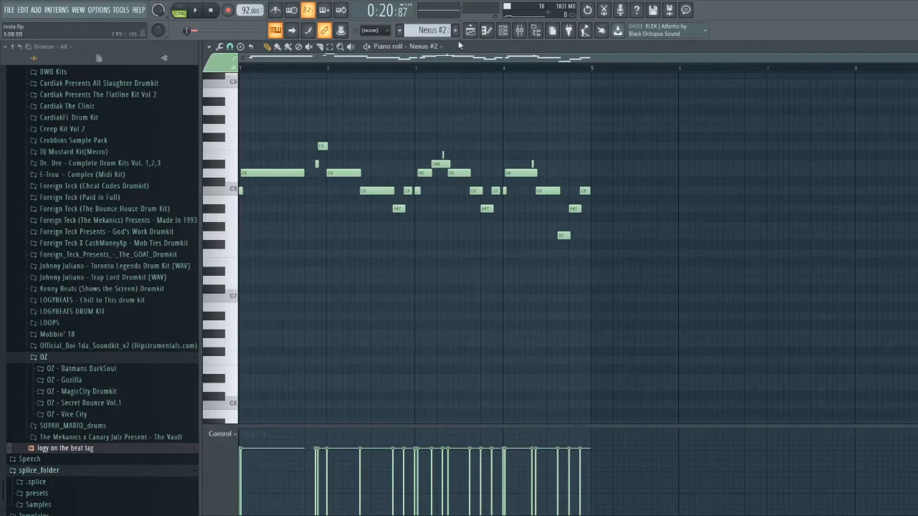
left_click(470, 30)
left_click_drag(330, 217, 333, 136)
key("space")
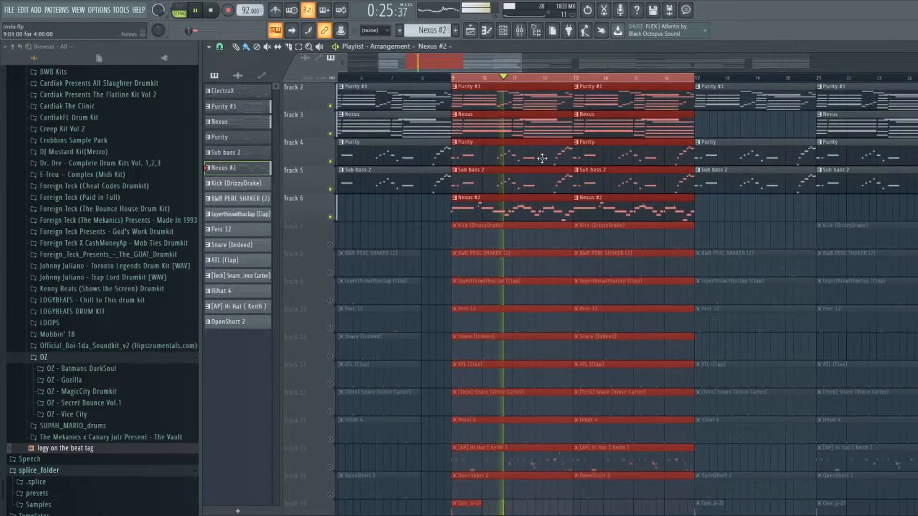
key("space")
Solo Track 1 in the playlist to isolate the ElectraX pattern.
left_click(330, 107)
left_click_drag(436, 63, 473, 60)
scroll(397, 67, "up", 2)
right_click(332, 107)
scroll(425, 62, "down", 4)
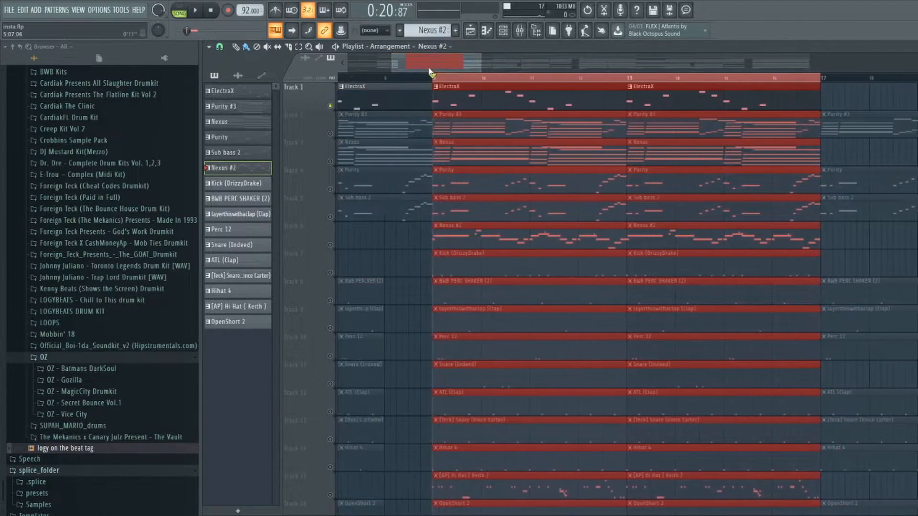
scroll(436, 74, "up", 2)
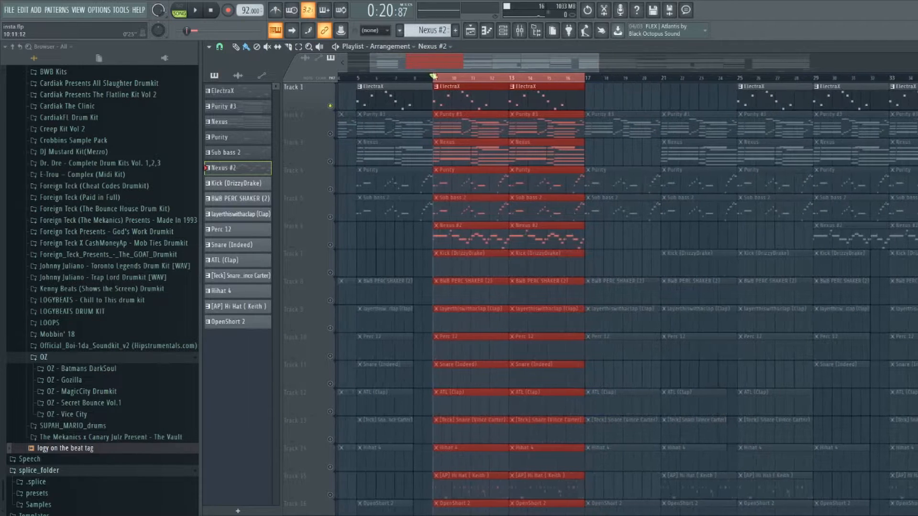
Play the isolated ElectraX pattern from bar 9, examine its notes in the piano roll, and return to the playlist with playback stopped.
double_click(443, 101)
key("space")
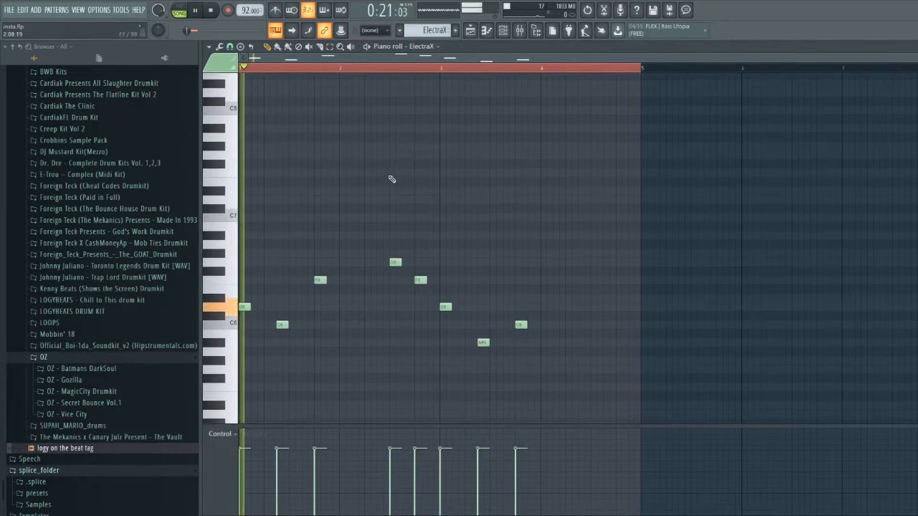
key("space")
key("space")
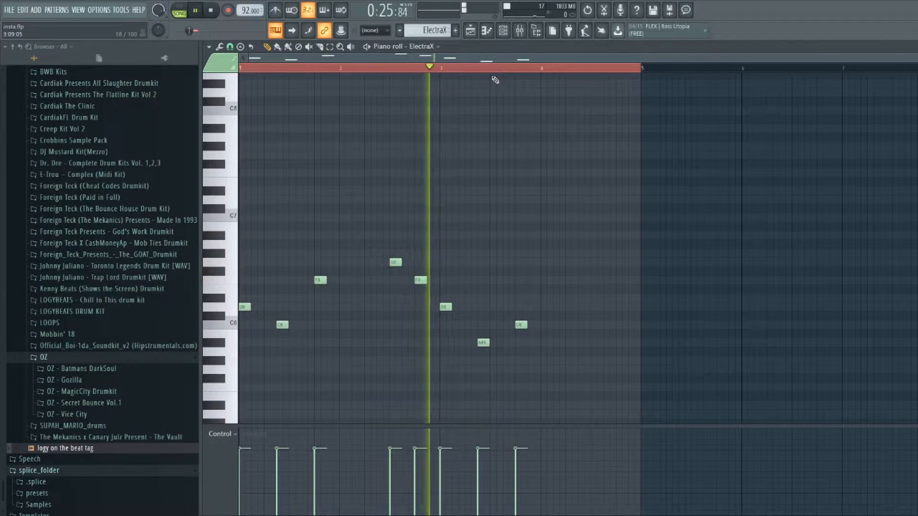
left_click(471, 31)
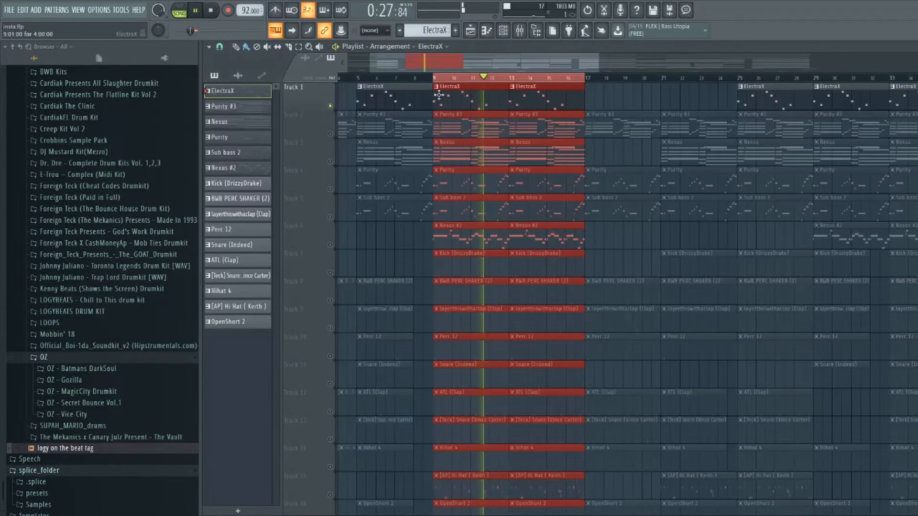
key("space")
Unmute Tracks 2 to 6 and play the section from bar 9 with all melodic patterns together.
left_click_drag(330, 133, 333, 252)
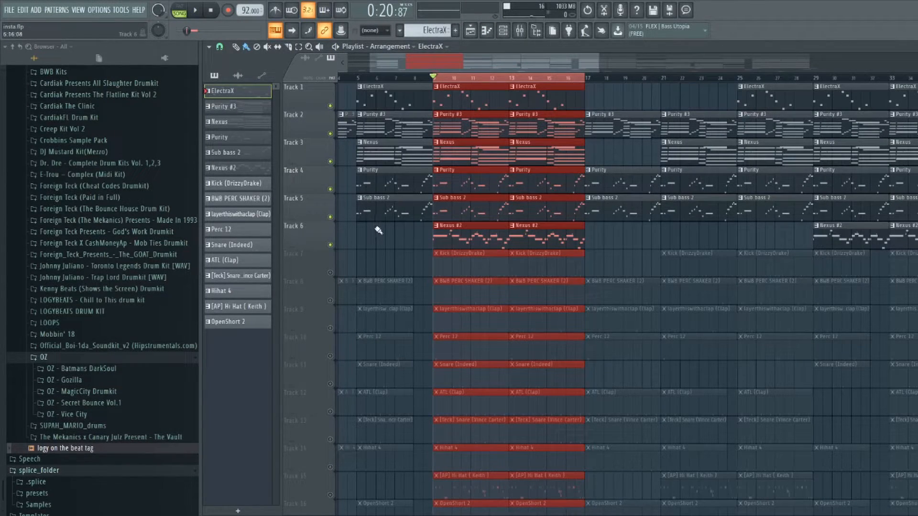
key("space")
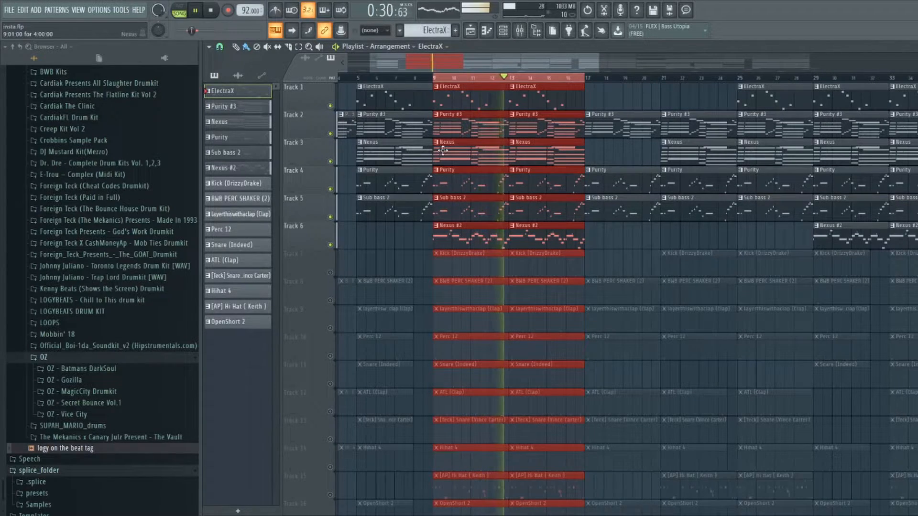
key("space")
Open the ElectraX channel's plugin from the channel rack and view its PLUCK - Sizzle preset.
double_click(457, 99)
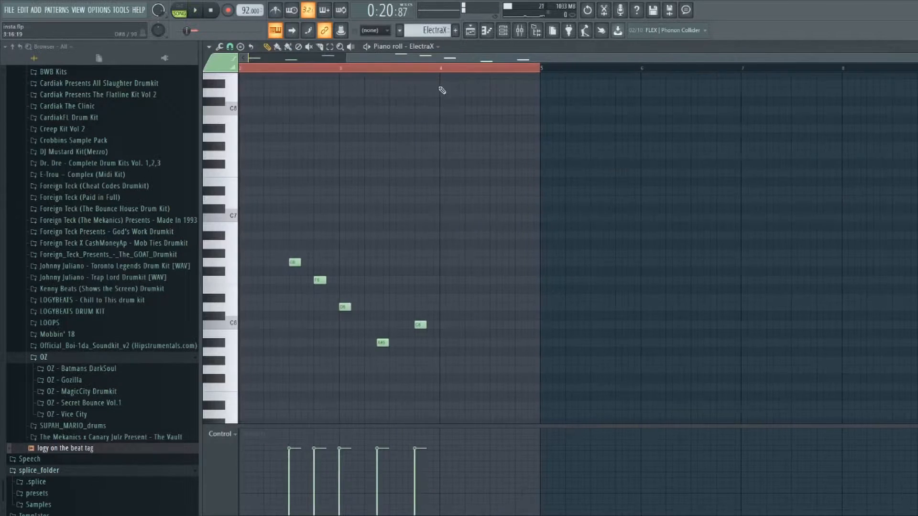
left_click(504, 31)
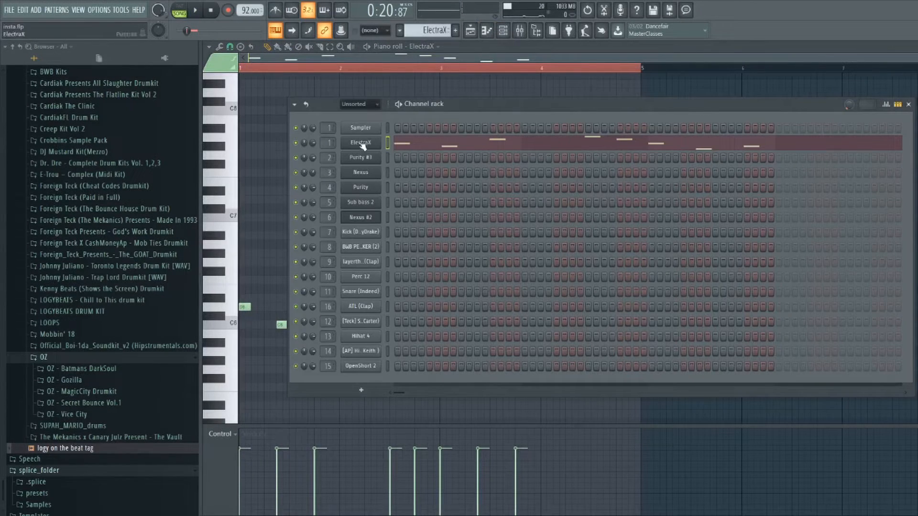
left_click(373, 144)
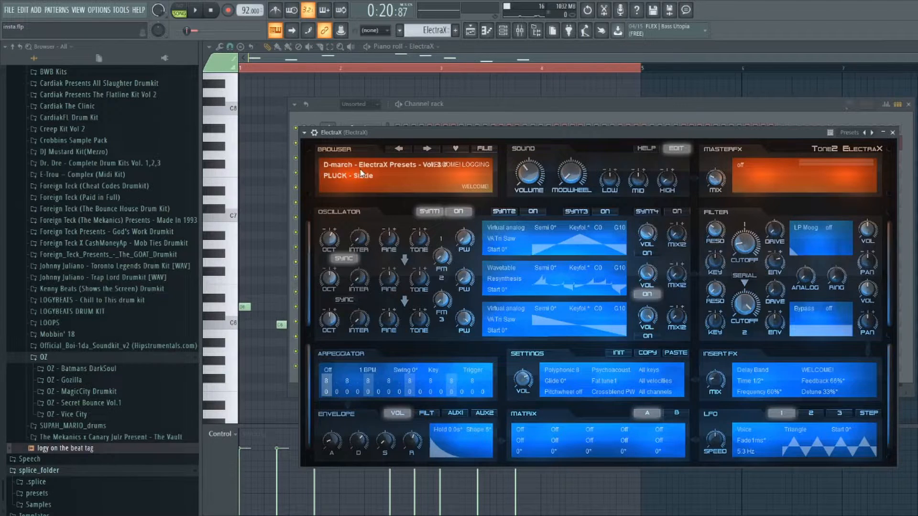
left_click_drag(363, 134, 361, 124)
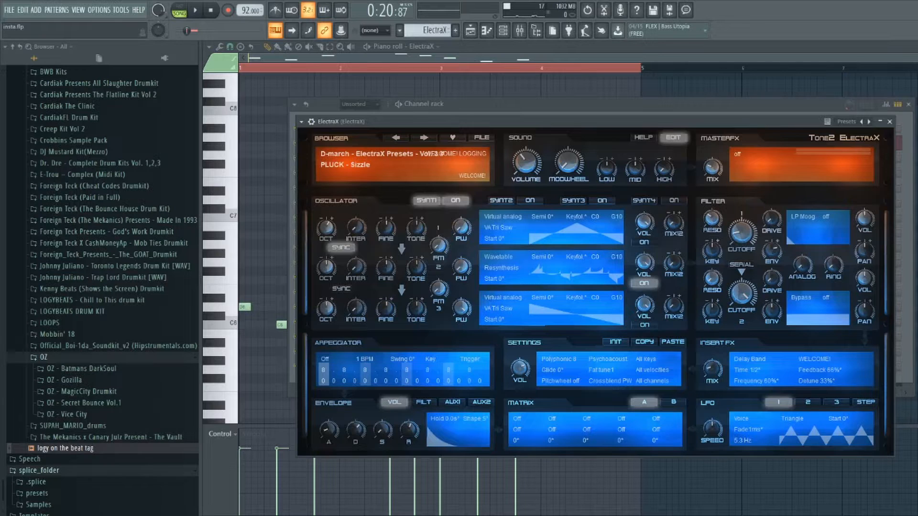
Isolate the drum patterns on Tracks 7 to 16 in the playlist and play them from bar 9.
left_click(332, 468)
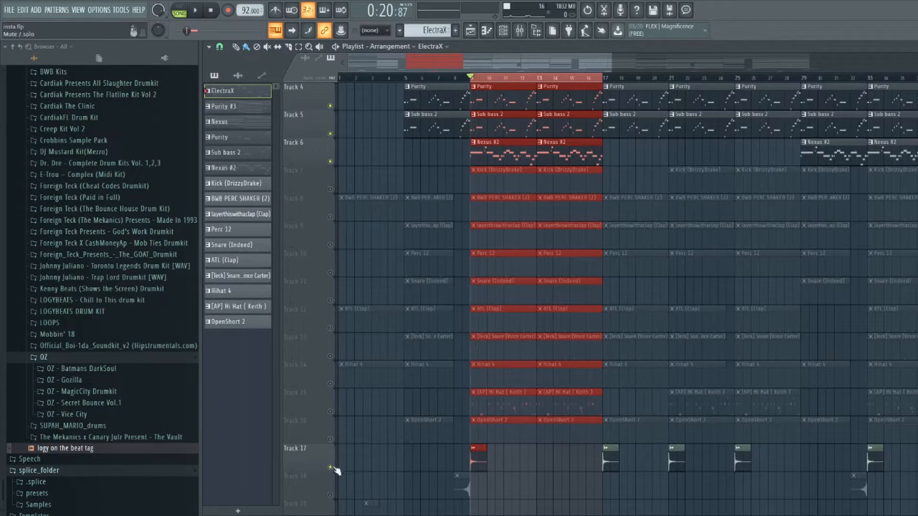
left_click(332, 468)
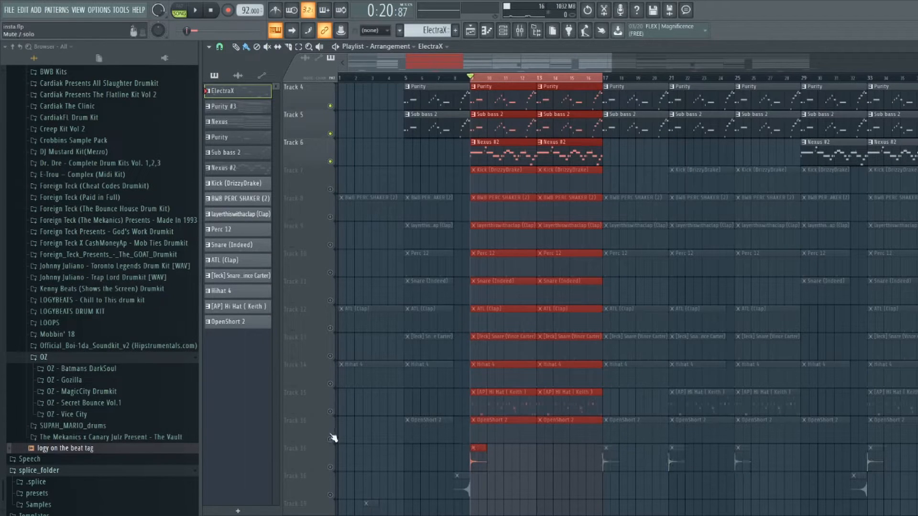
right_click(330, 439)
left_click(331, 411)
left_click(331, 384)
left_click(331, 357)
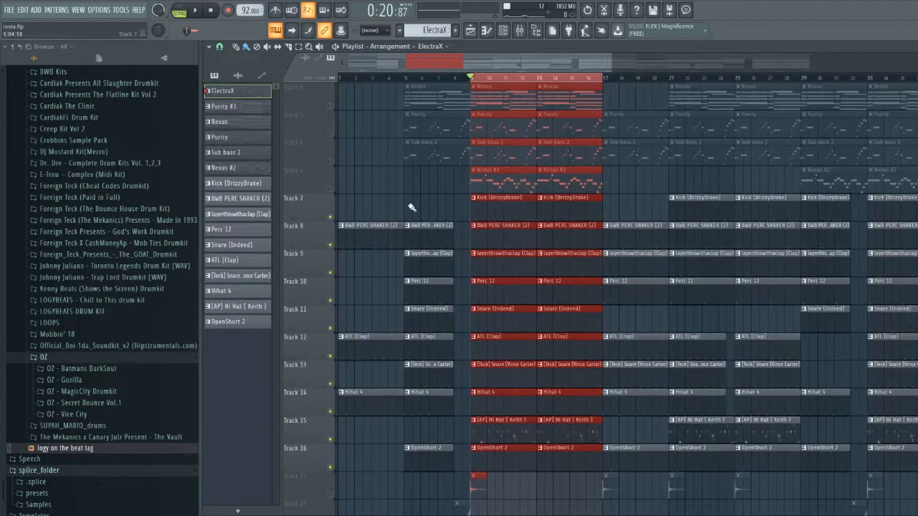
key("space")
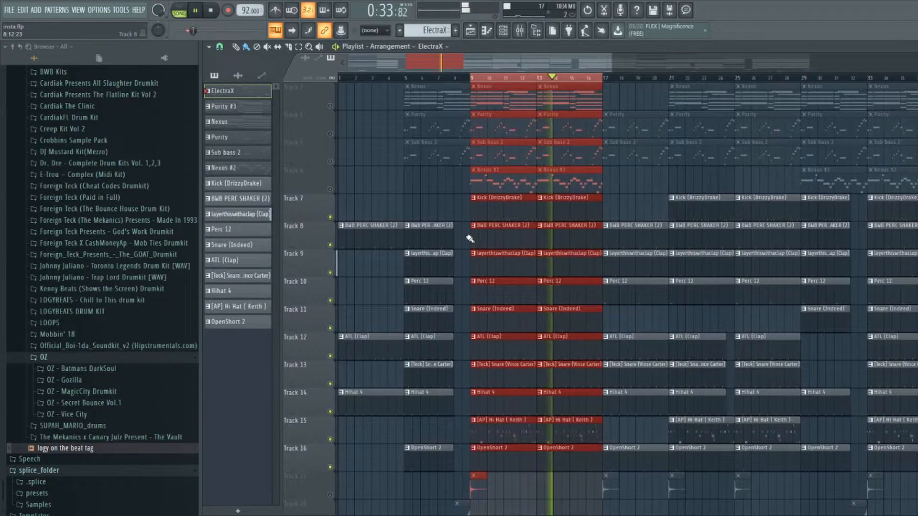
key("space")
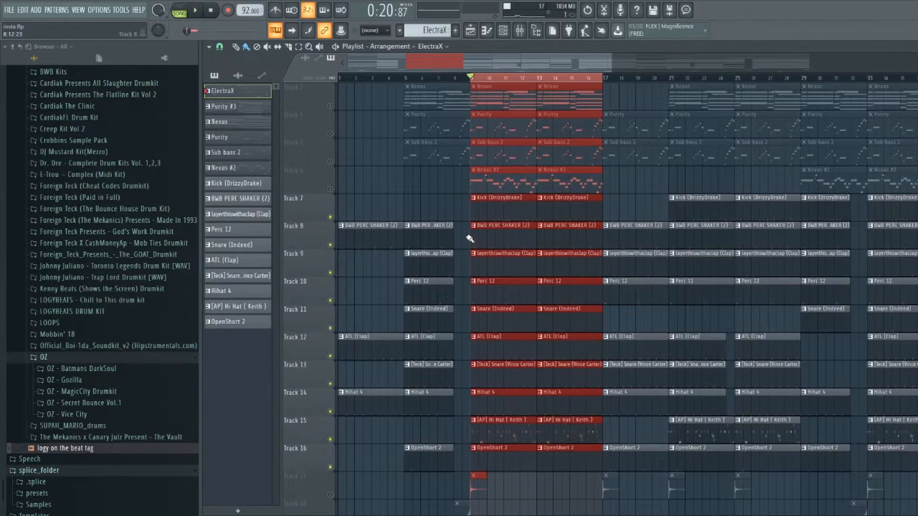
Open the [AP] Hi Hat ( Keith ) pattern in the piano roll and return to the playlist.
scroll(470, 239, "down", 2)
scroll(489, 81, "up", 4)
double_click(466, 381)
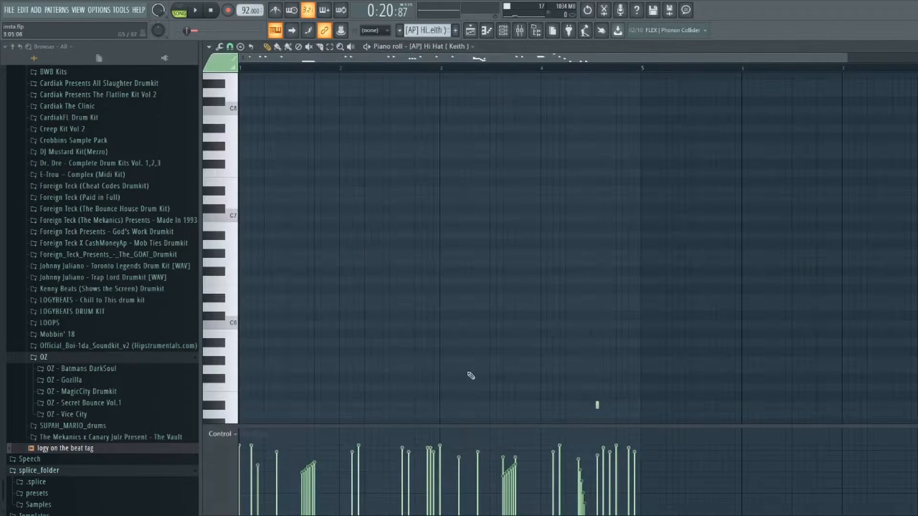
left_click(470, 31)
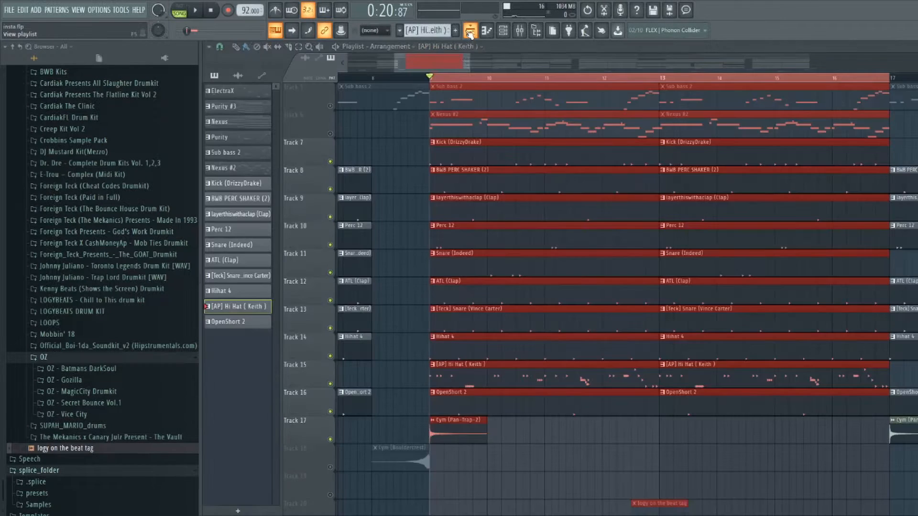
Examine the Hihat 4 notes in the piano roll, play that pattern on its own, and return to the playlist.
double_click(463, 340)
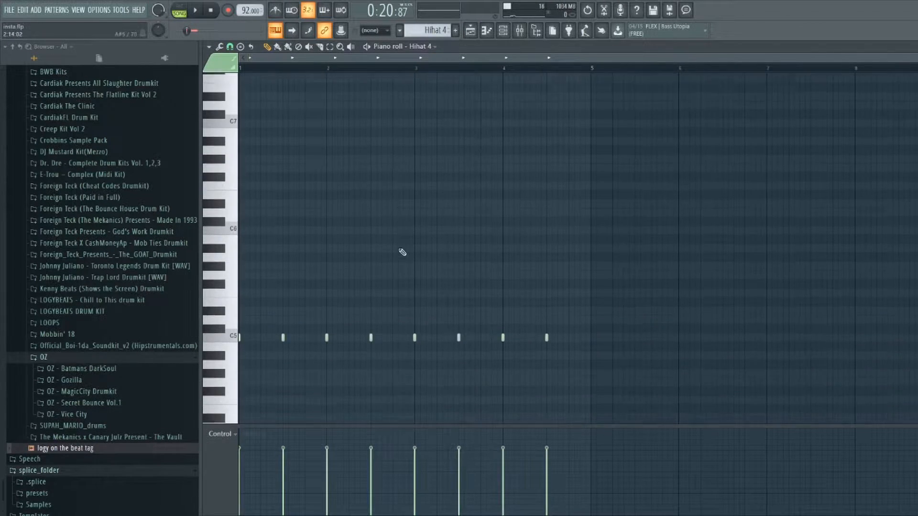
left_click(196, 11)
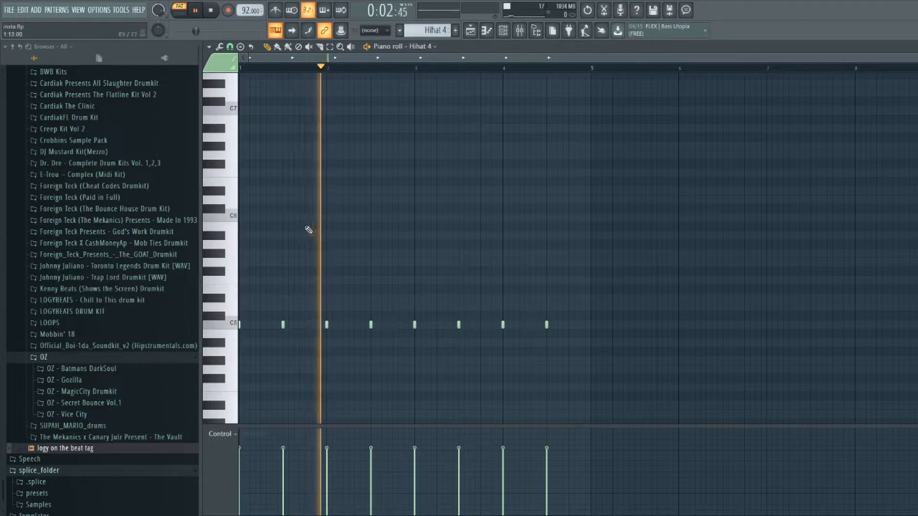
key("space")
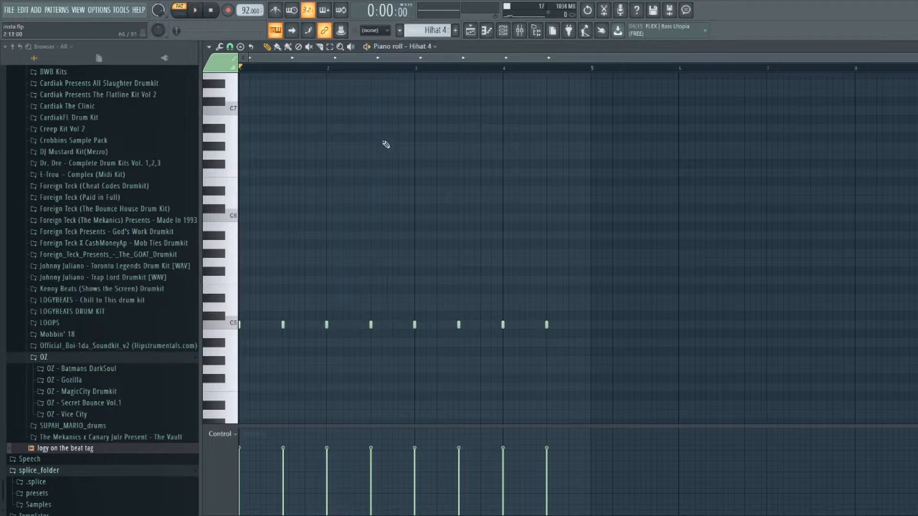
key("F5")
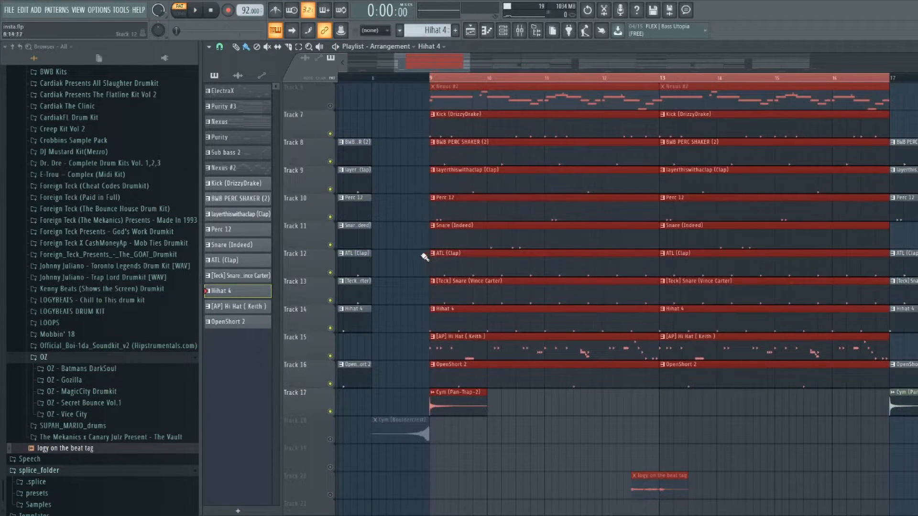
Solo the ATL (Clap) on Track 12, unmute Hihat 4 on Track 14, and play both from bar 9.
right_click(329, 272)
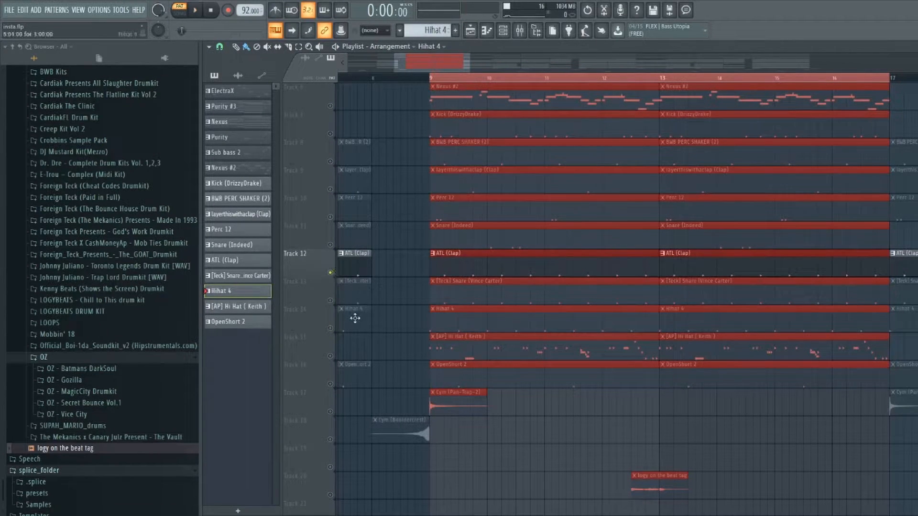
left_click(330, 328)
left_click(433, 79)
key("space")
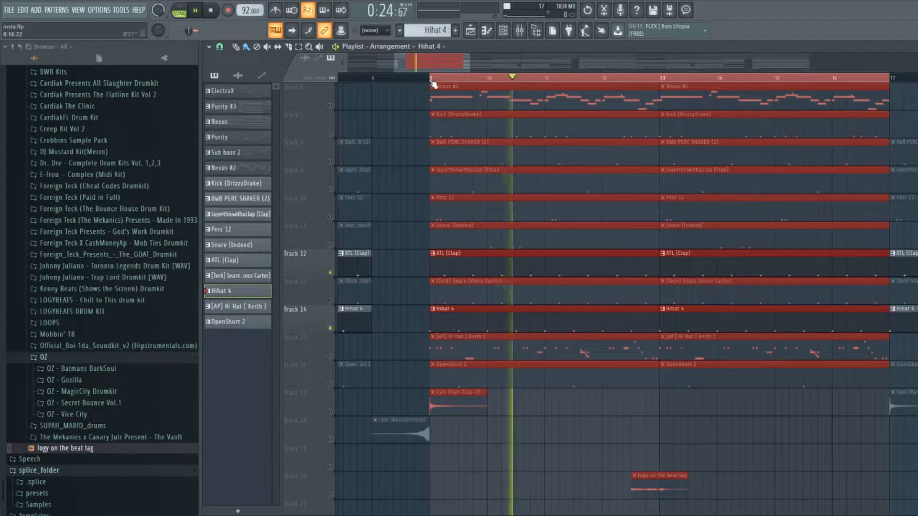
key("space")
Unmute Track 13 and view the [Teck] Snare (Vince Carter) sample in its channel settings before closing them.
left_click(330, 301)
left_click(469, 300)
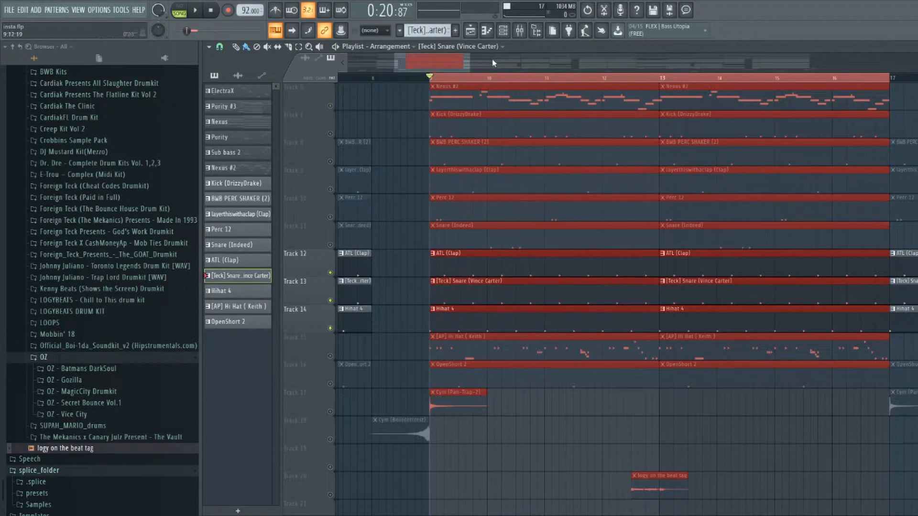
double_click(453, 280)
key("space")
key("space")
left_click(346, 320)
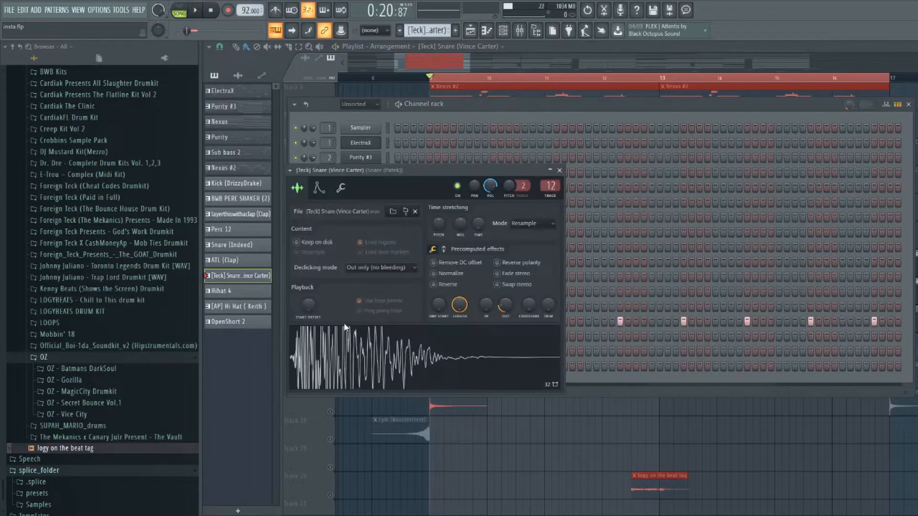
left_click(560, 170)
left_click(438, 90)
Unmute Track 15 and play the section from bar 9 with the [AP] Hi Hat ( Keith ) pattern added.
left_click(331, 356)
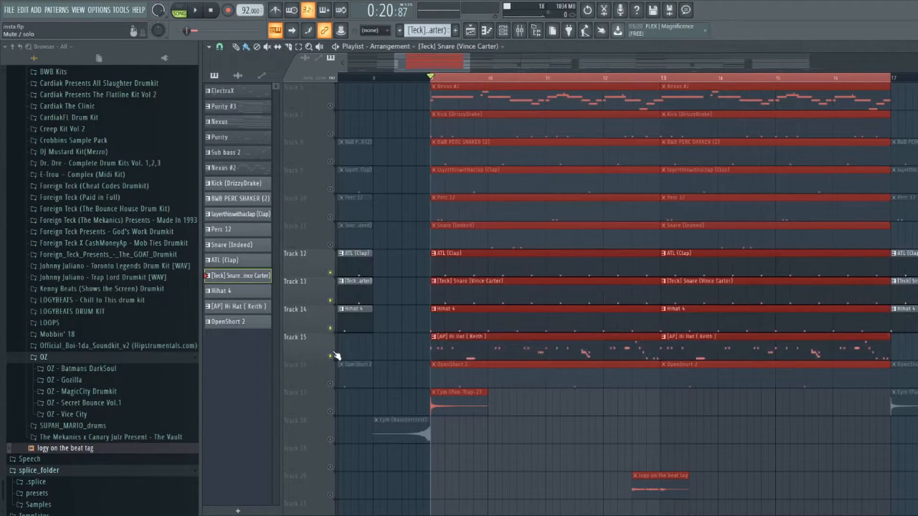
scroll(432, 80, "up", 2)
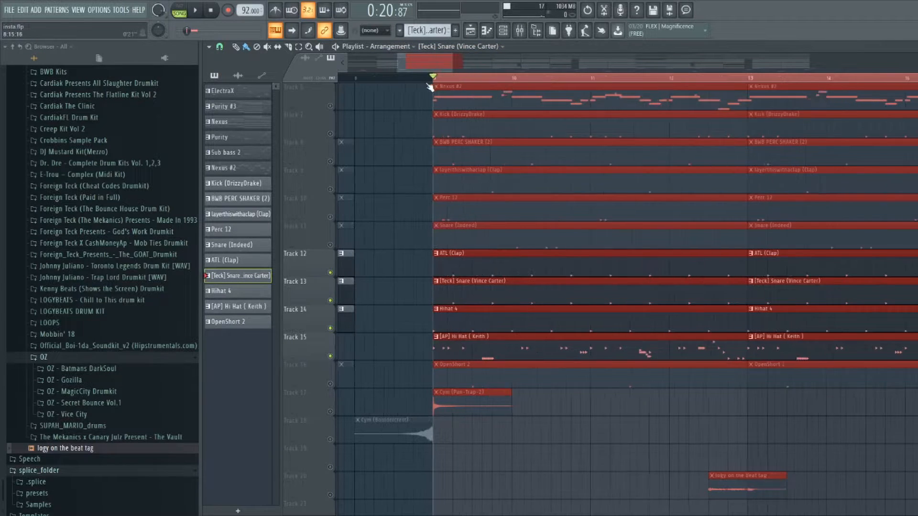
scroll(421, 71, "up", 3)
mouse_move(421, 69)
left_mouse_down()
mouse_move(431, 67)
mouse_move(418, 64)
left_mouse_up()
scroll(437, 80, "down", 3)
scroll(439, 83, "down", 2)
key("space")
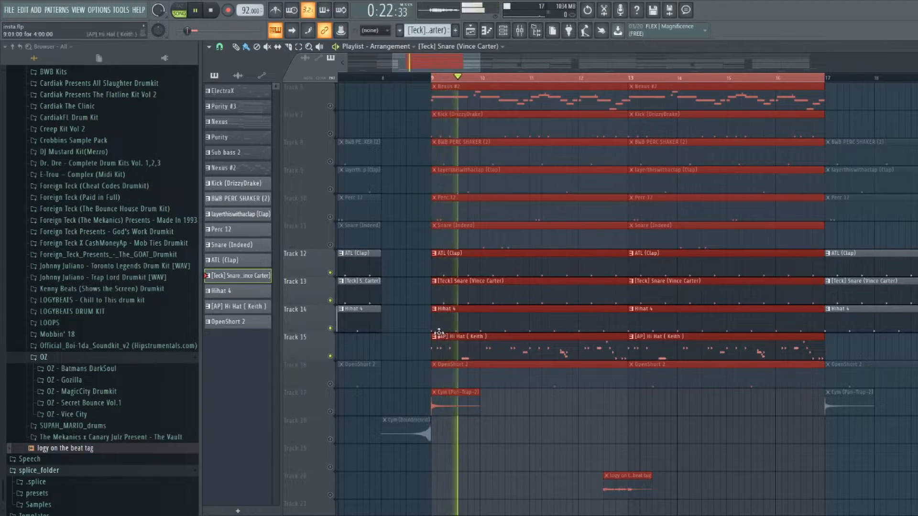
Examine the [AP] Hi Hat ( Keith ) notes and velocities in the piano roll, stop playback, and return to the playlist.
double_click(445, 347)
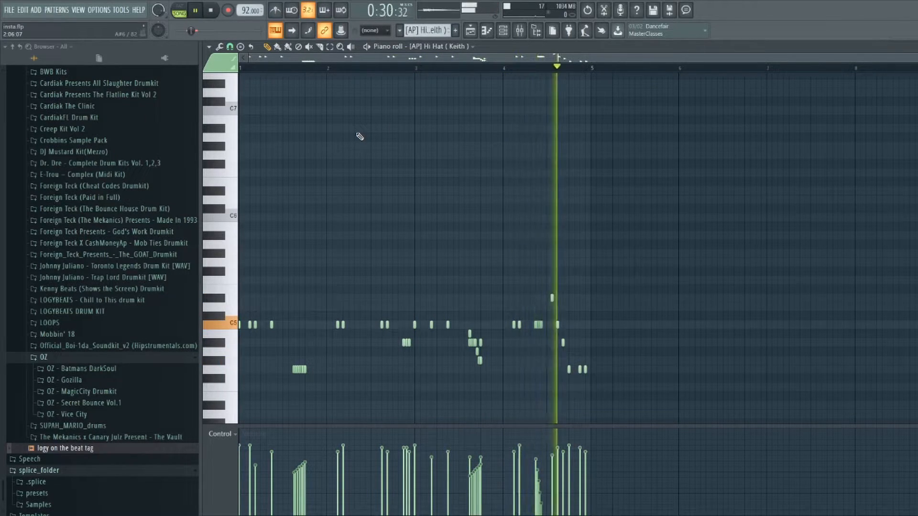
key("space")
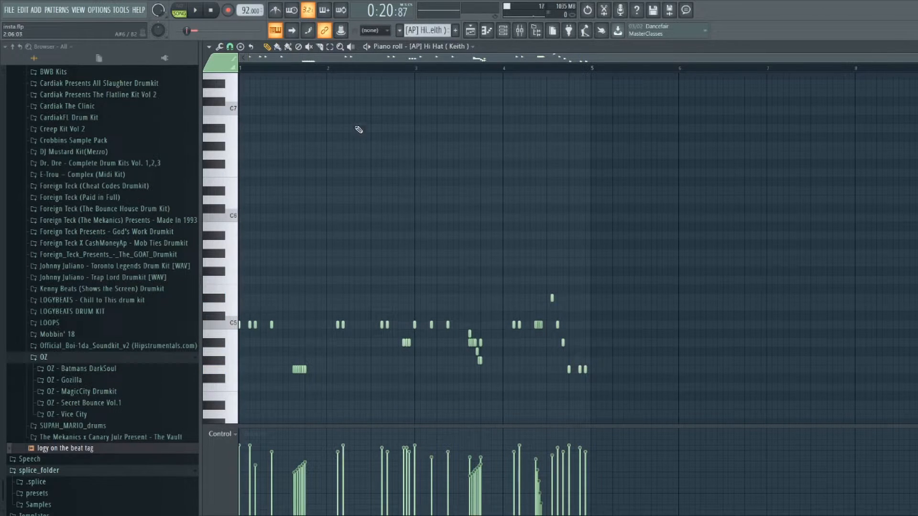
scroll(366, 139, "down", 1)
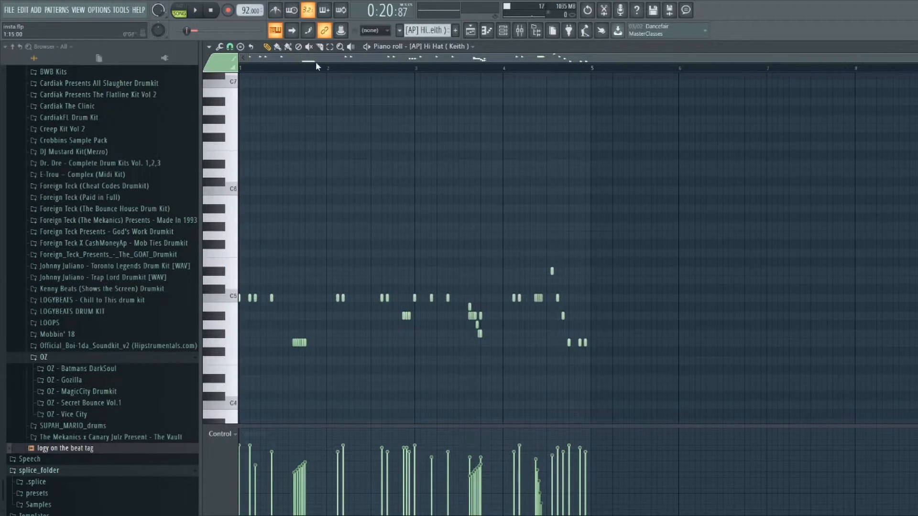
scroll(316, 62, "up", 2)
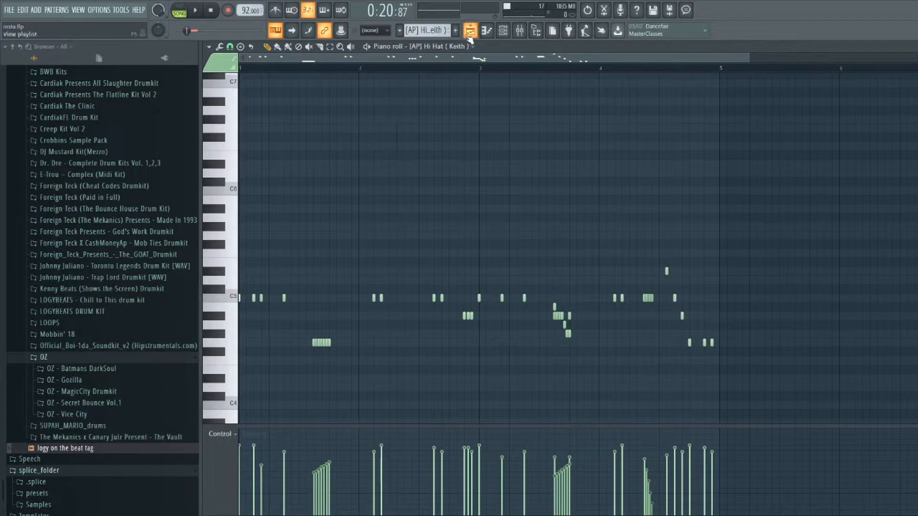
left_click(470, 35)
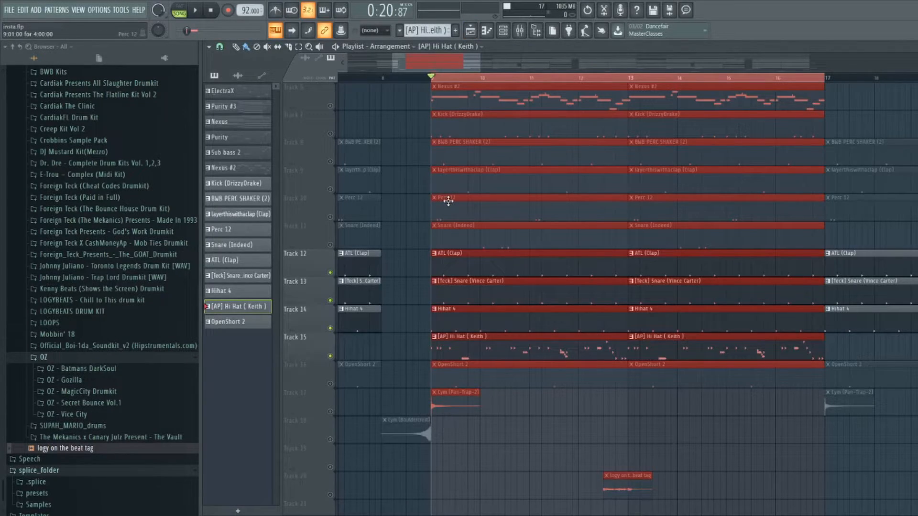
scroll(448, 200, "up", 2)
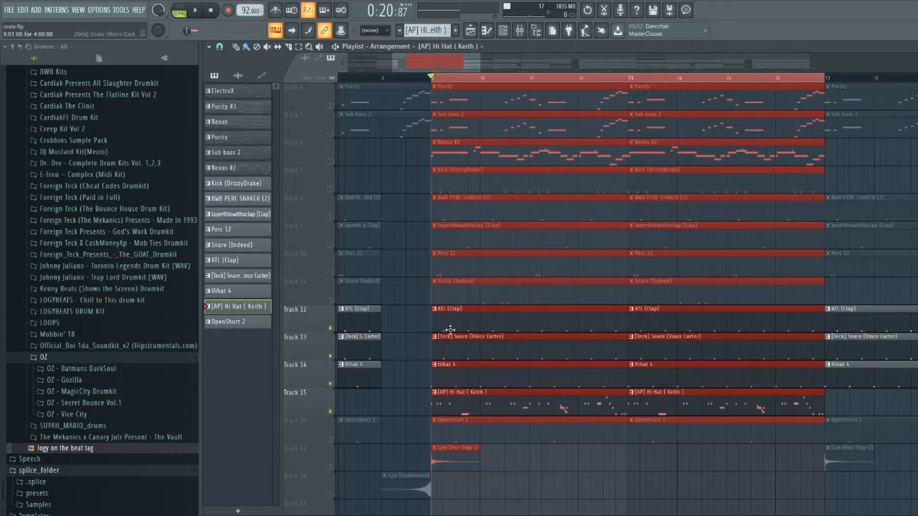
scroll(518, 348, "down", 1)
scroll(436, 356, "up", 2)
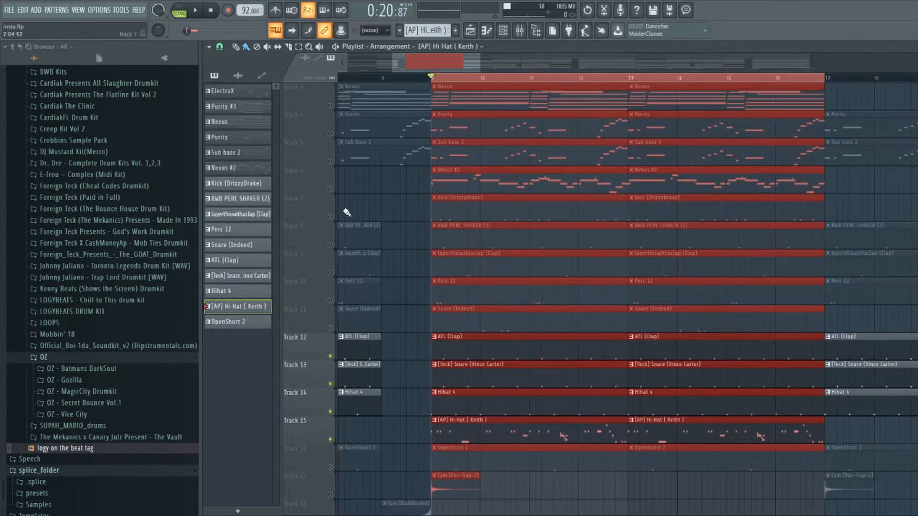
scroll(447, 280, "up", 2)
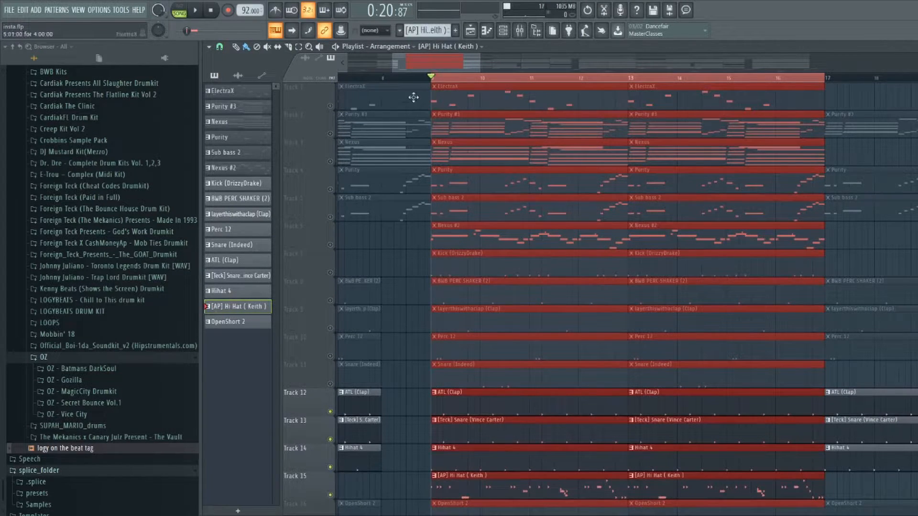
Unmute Tracks 8 to 11 and OpenShort 2 on Track 16, and play the section from bar 9.
scroll(411, 70, "down", 3)
left_click(331, 301)
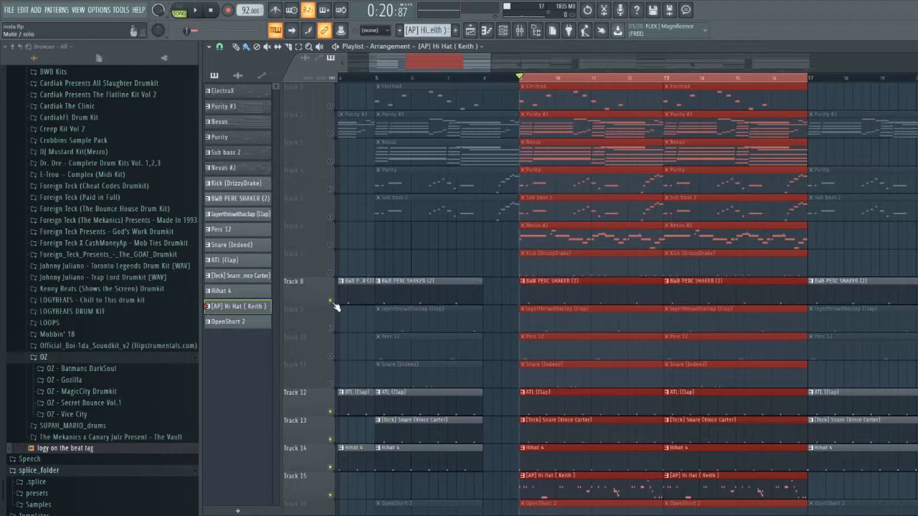
left_click(330, 329)
left_click(330, 356)
left_click(330, 384)
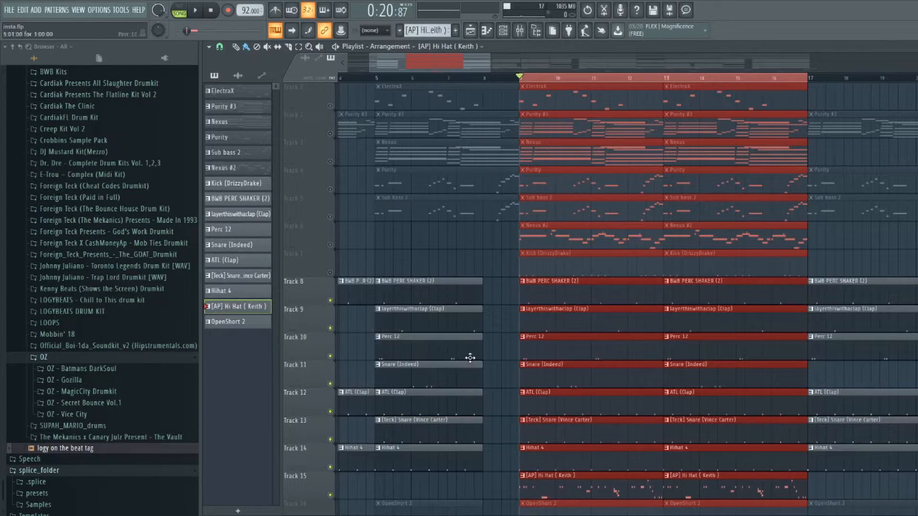
scroll(466, 354, "down", 2)
left_click(331, 467)
key("space")
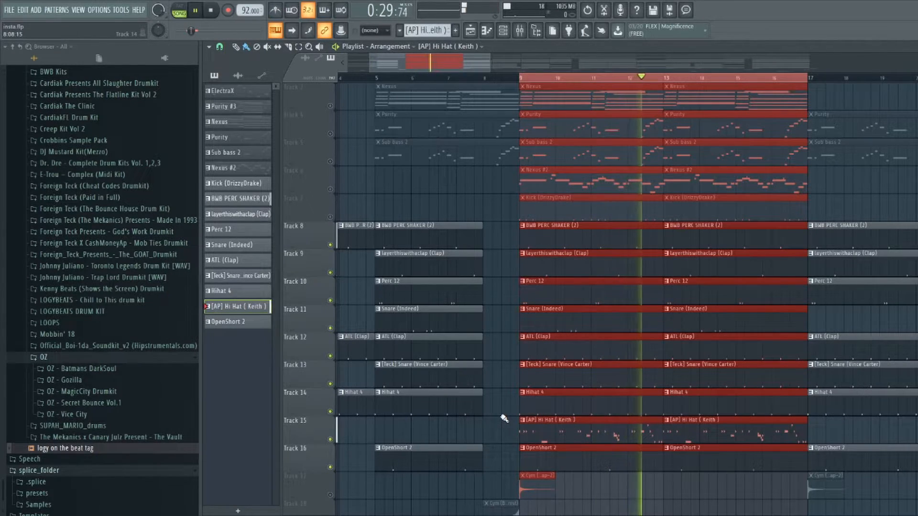
key("space")
Unmute Kick (DrizzyDrake) on Track 7 and check the BWB PERC SHAKER (2) pattern in the piano roll.
scroll(501, 415, "up", 1)
left_click(331, 245)
scroll(504, 269, "down", 1)
double_click(524, 230)
left_click(234, 300)
left_click(470, 30)
View the layerthiswithaclap (Clap) and Perc 12 notes in the piano roll, returning to the playlist after each.
double_click(529, 265)
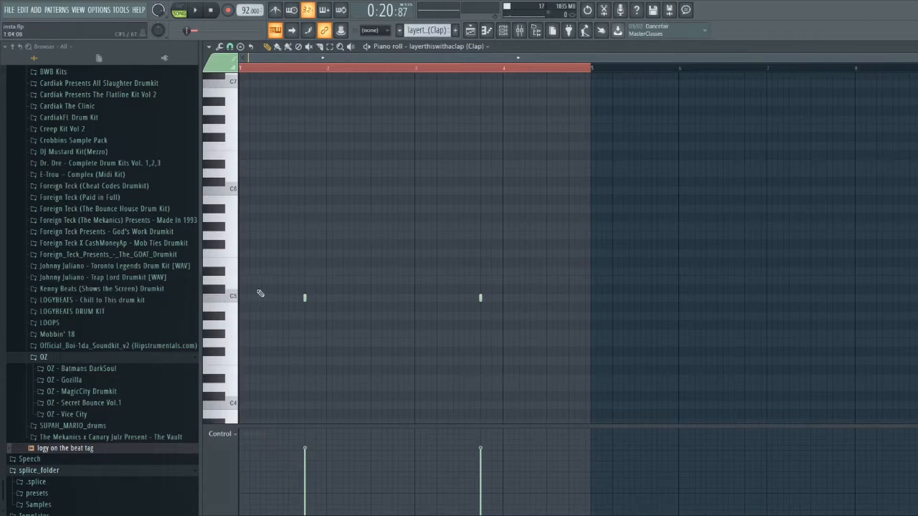
left_click(470, 31)
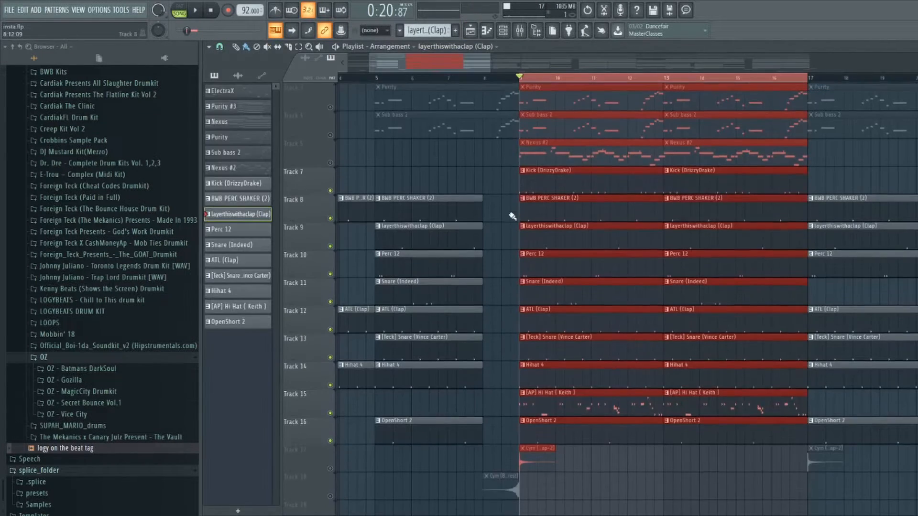
double_click(551, 270)
left_click(239, 301)
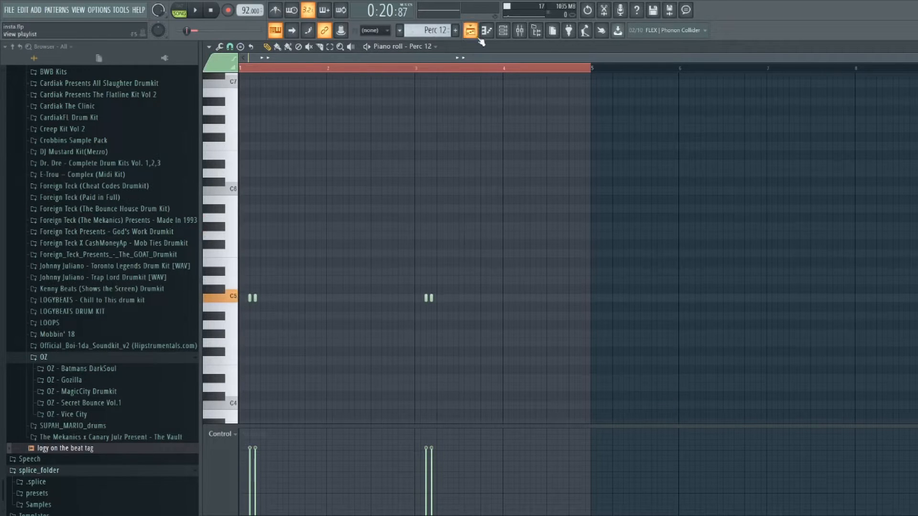
left_click(473, 32)
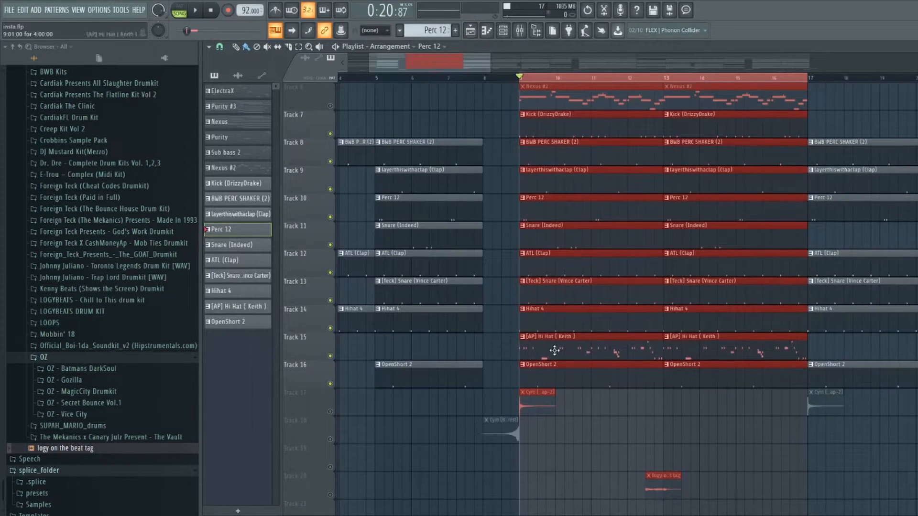
Play the drum tracks with the kick from bar 9, unmute all remaining tracks, and play the section again.
scroll(560, 382, "up", 3)
key("space")
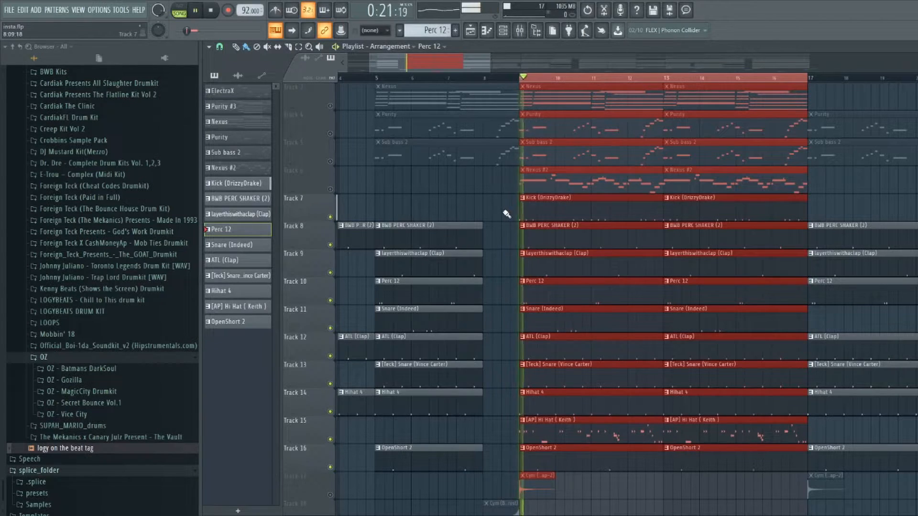
key("space")
right_click(331, 190)
key("space")
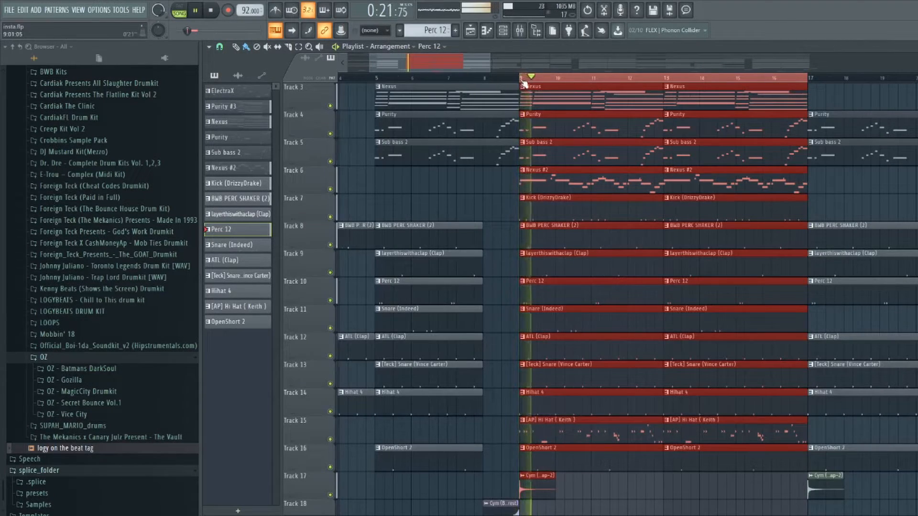
scroll(524, 84, "down", 3)
key("space")
Move the playhead to the start of bar 8 and view the reversed Cym (Bouldercrest) sample on Track 18 in its channel settings.
left_click(444, 80)
scroll(467, 221, "up", 2)
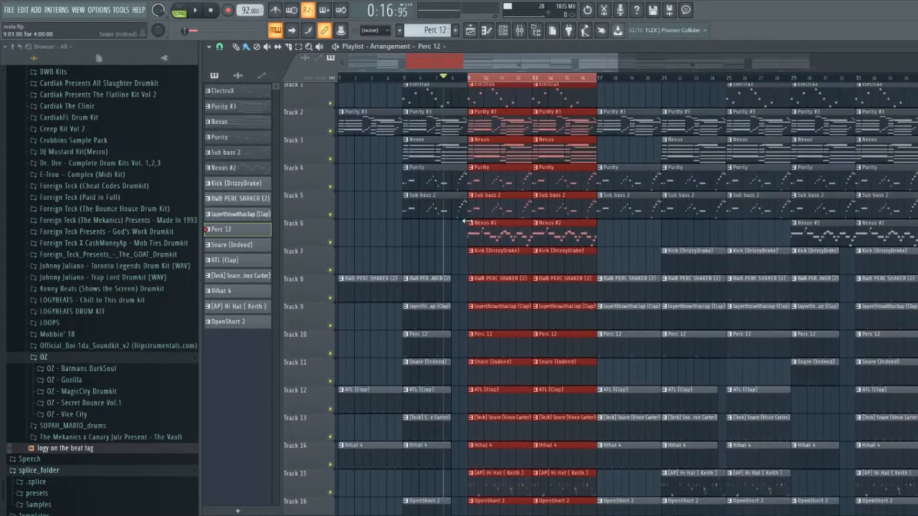
left_click(452, 81)
scroll(453, 81, "up", 1)
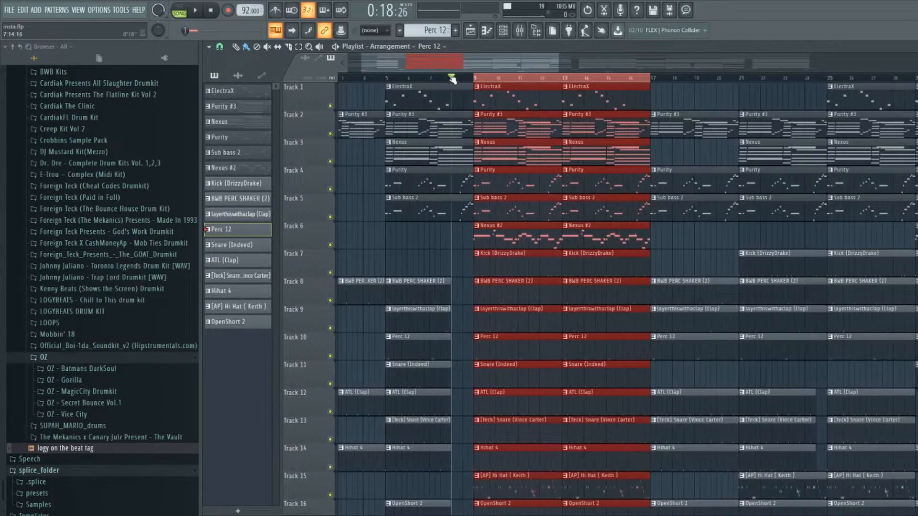
scroll(481, 183, "down", 3)
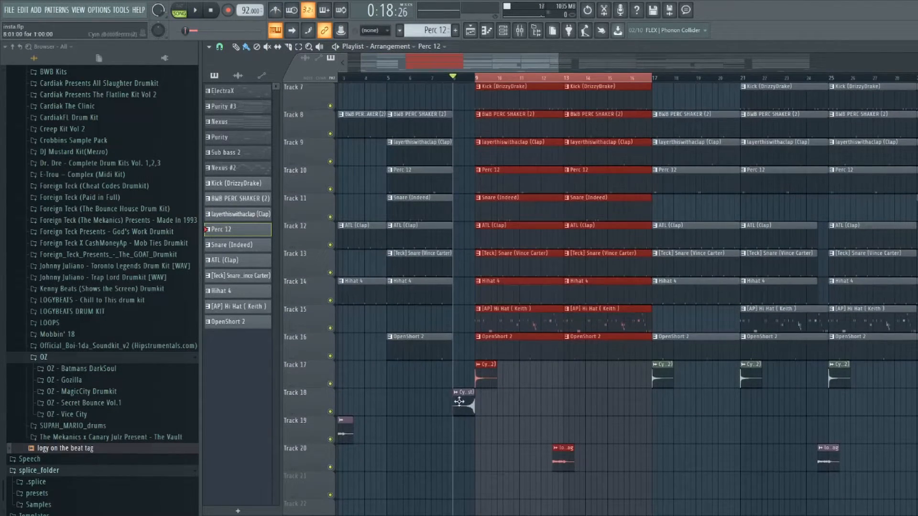
left_click(458, 402)
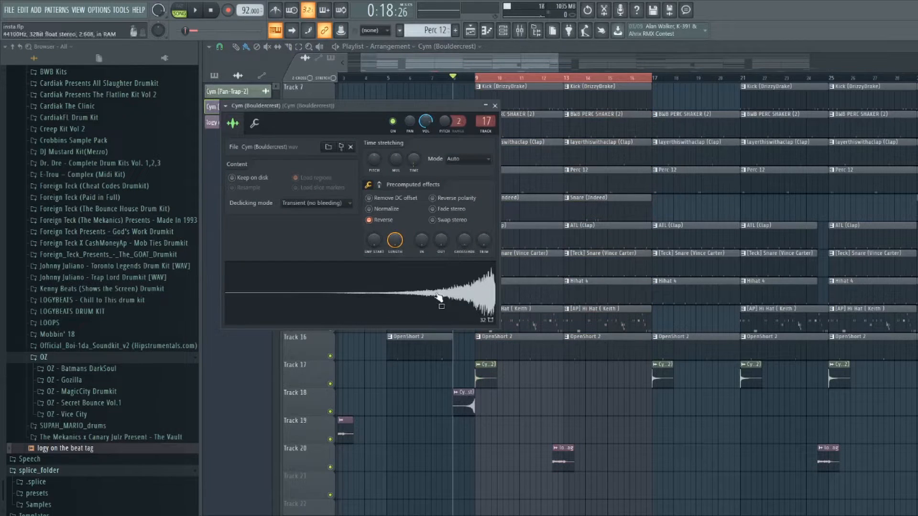
key("Escape")
Open the Cym (Pan-Trap-2) clip on Track 17 and play the section from bar 9 to hear the cymbal.
left_click(486, 365)
left_click(480, 95)
key("space")
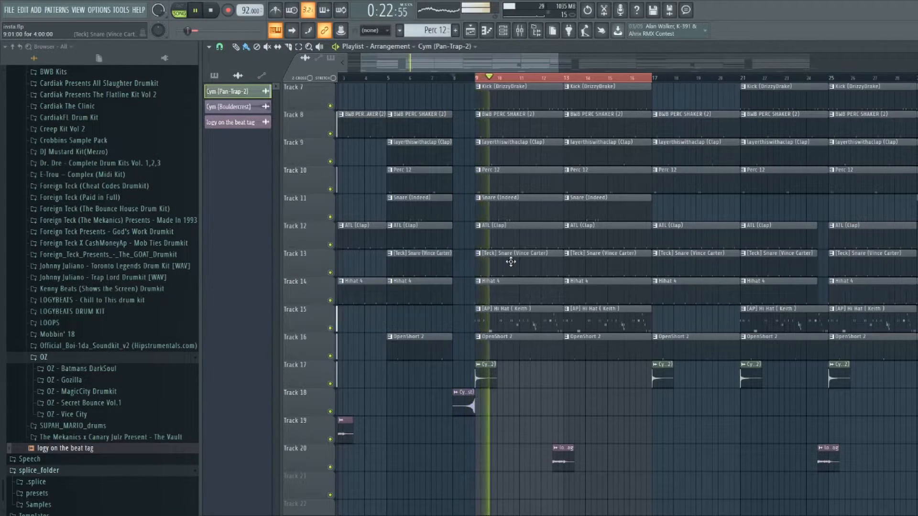
key("space")
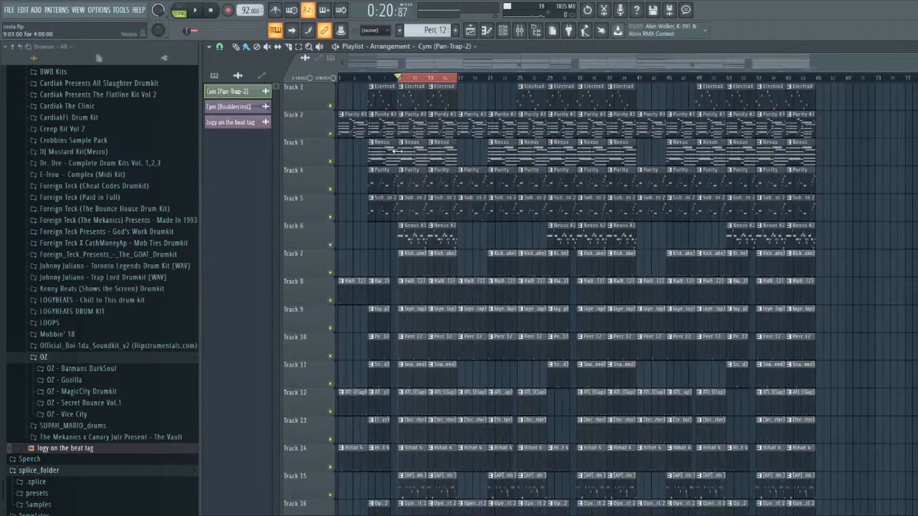
Highlight the opening bars before bar 9 and bars 9 to 17 in turn on the playlist timeline, clearing the selection after.
left_click_drag(372, 77, 305, 75)
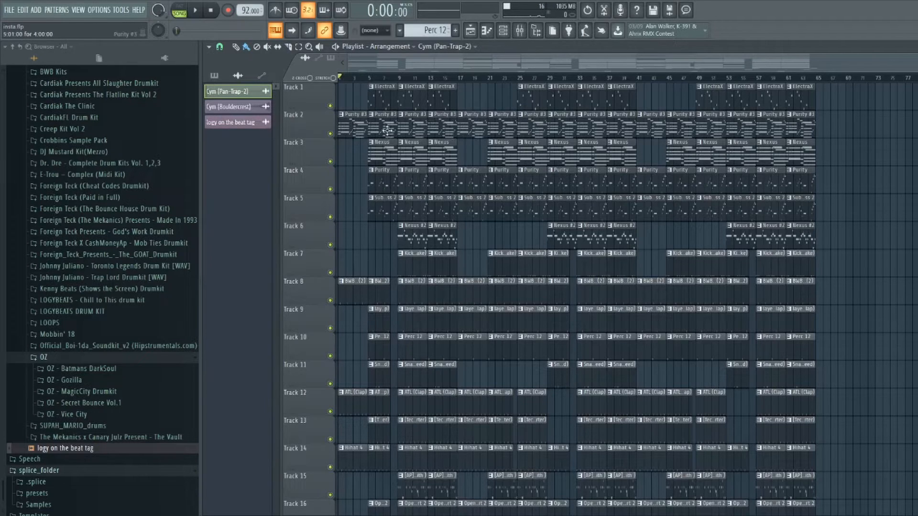
scroll(371, 84, "up", 3)
left_click_drag(422, 78, 367, 79)
left_click(364, 78)
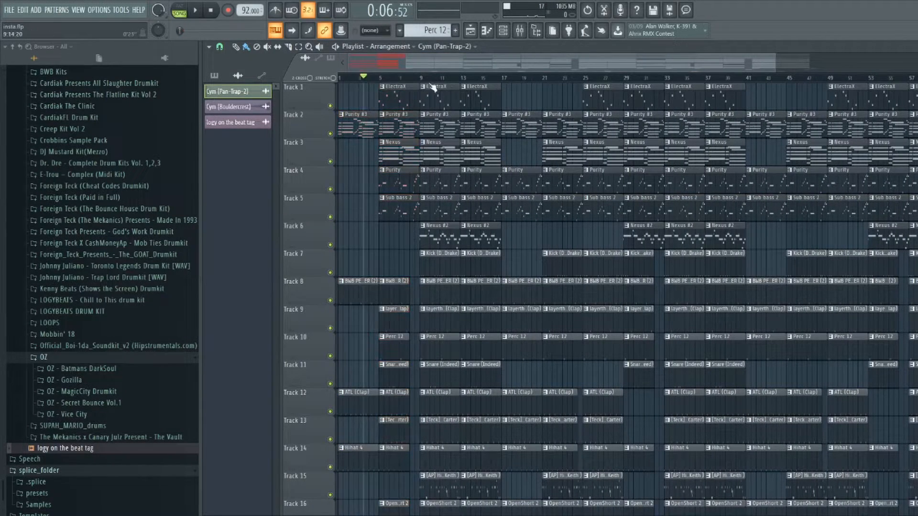
left_click_drag(423, 80, 497, 86)
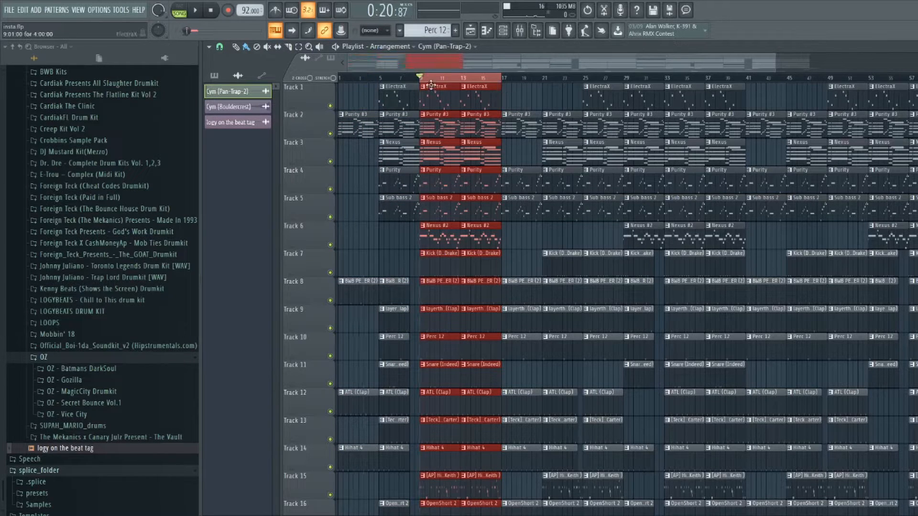
scroll(426, 86, "down", 2)
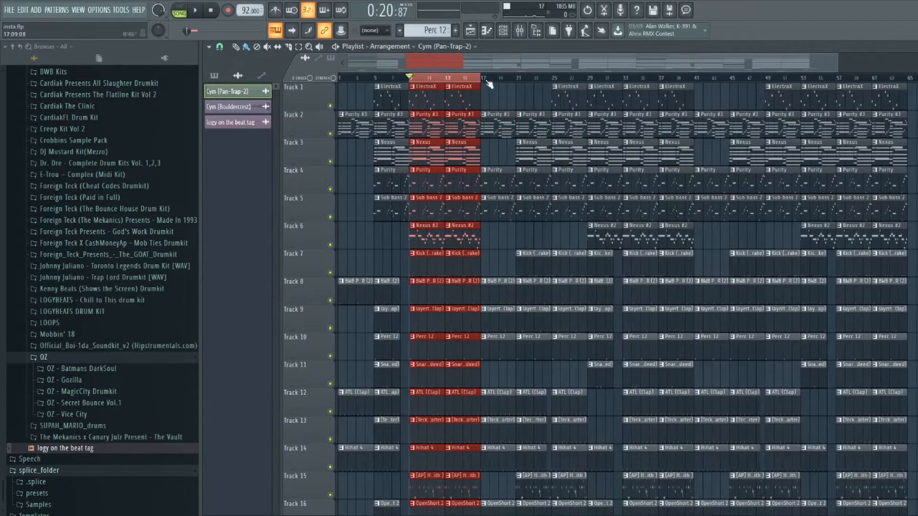
left_click(413, 80)
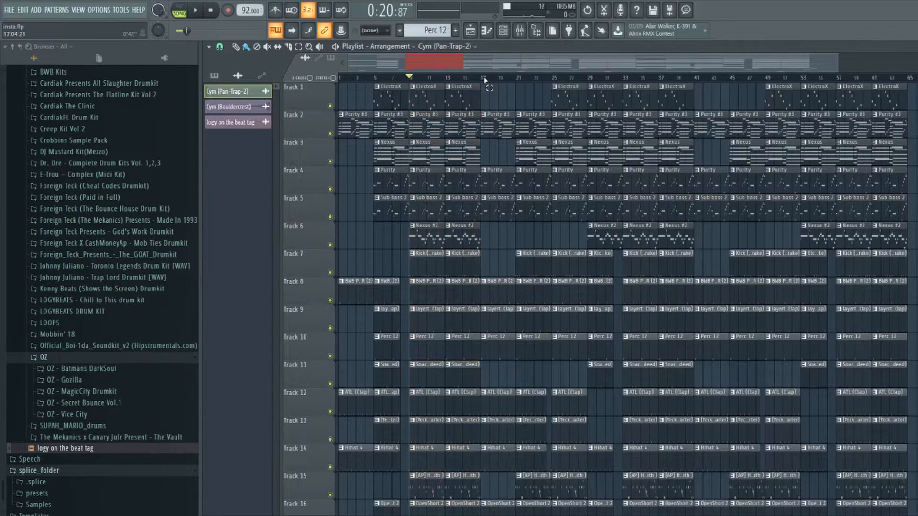
Select bars 17 to 21, extend the selection to bar 29, and play it from bars 17 and 21.
left_click_drag(484, 80, 519, 79)
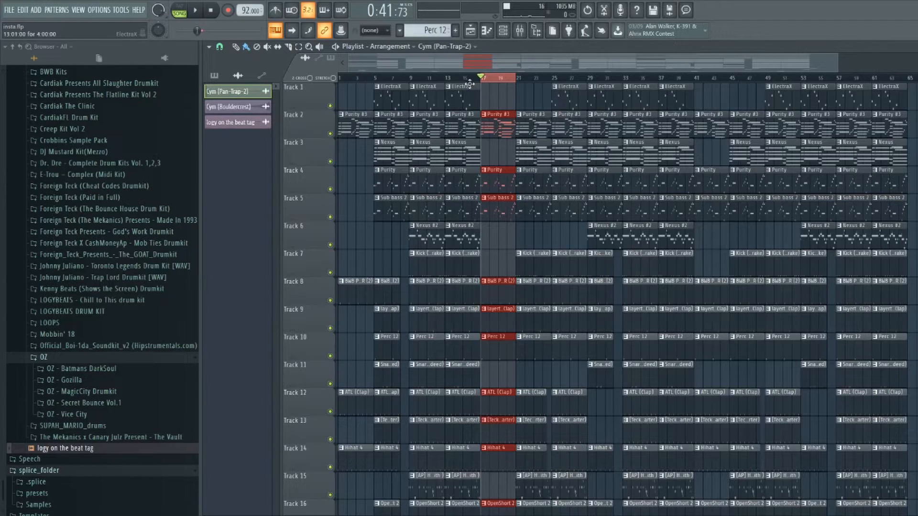
scroll(485, 80, "up", 2)
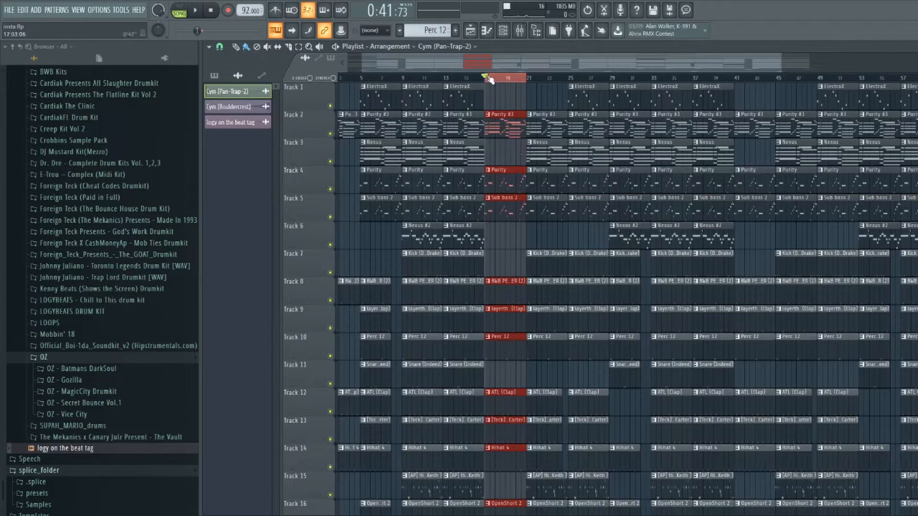
left_click_drag(490, 82, 608, 80)
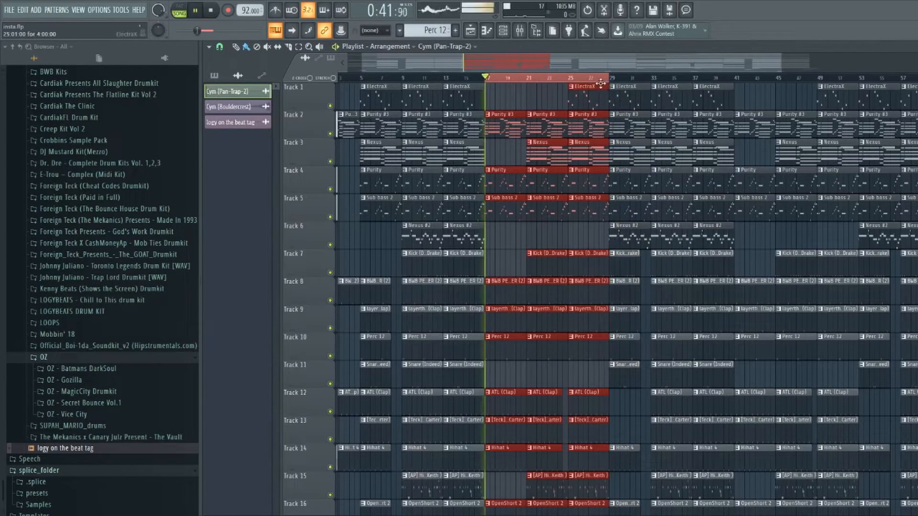
key("space")
left_click(527, 80)
scroll(579, 162, "down", 3)
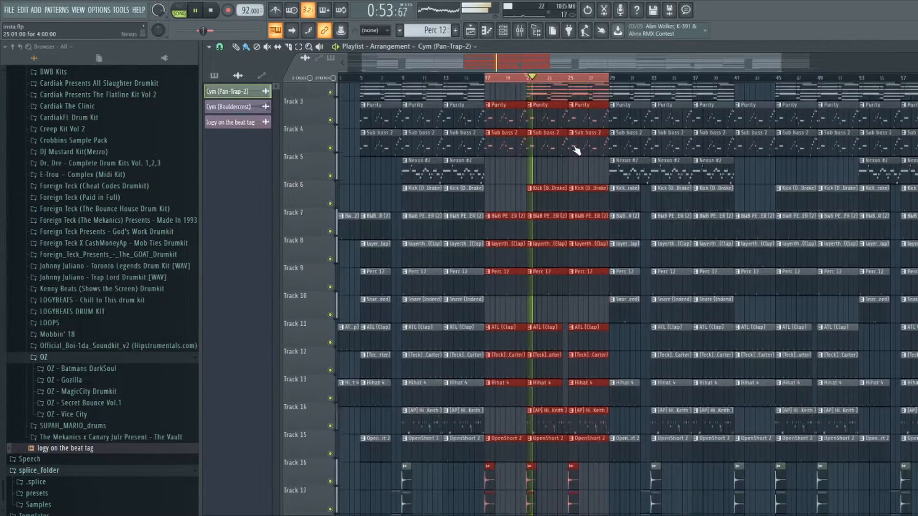
scroll(578, 203, "up", 2)
key("space")
Select bars 29 to 33 on the timeline and play that section.
left_click(606, 81)
left_click(606, 80)
left_click_drag(612, 83, 652, 83)
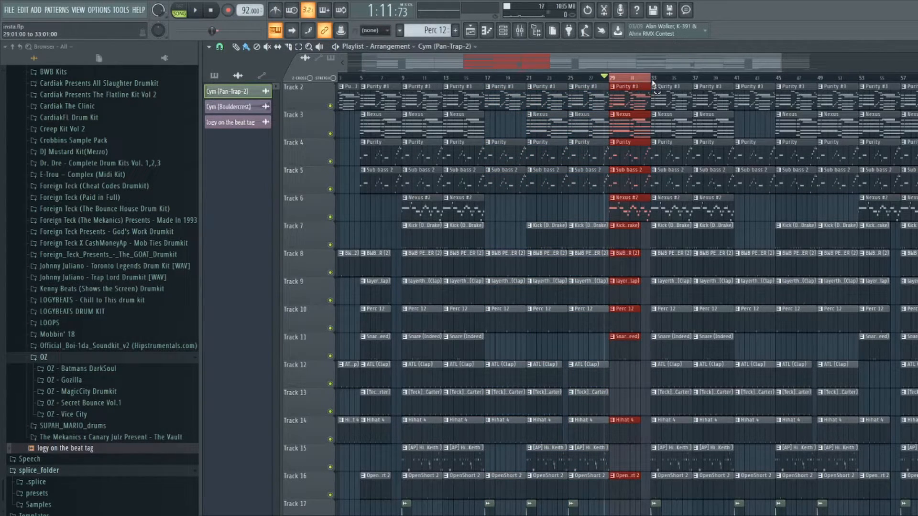
key("space")
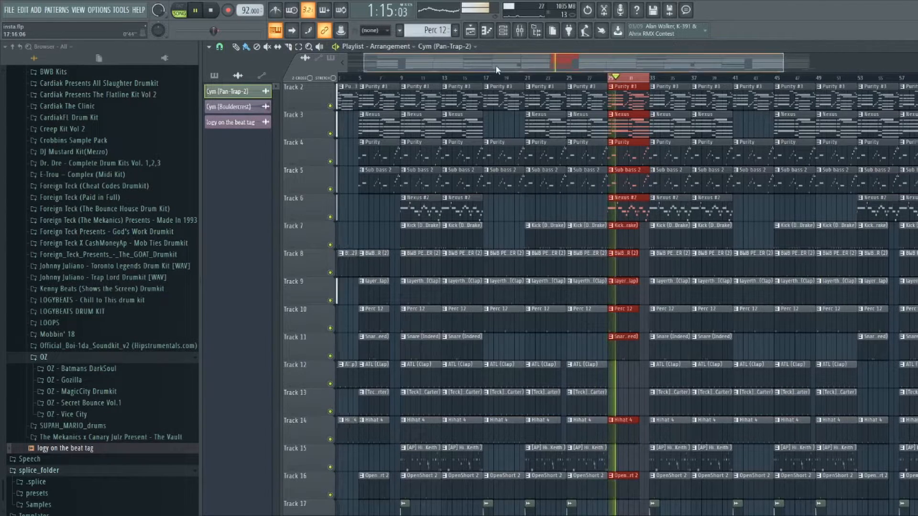
left_click_drag(495, 70, 553, 65)
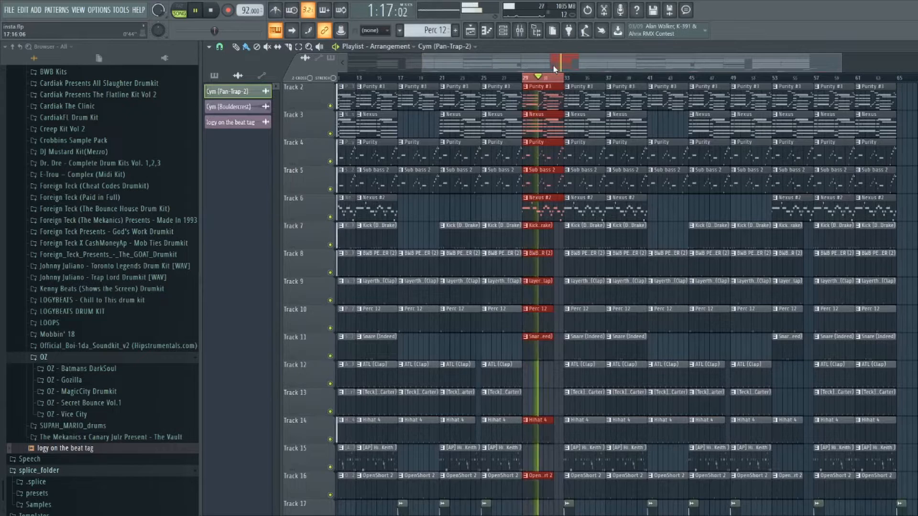
scroll(565, 215, "down", 1)
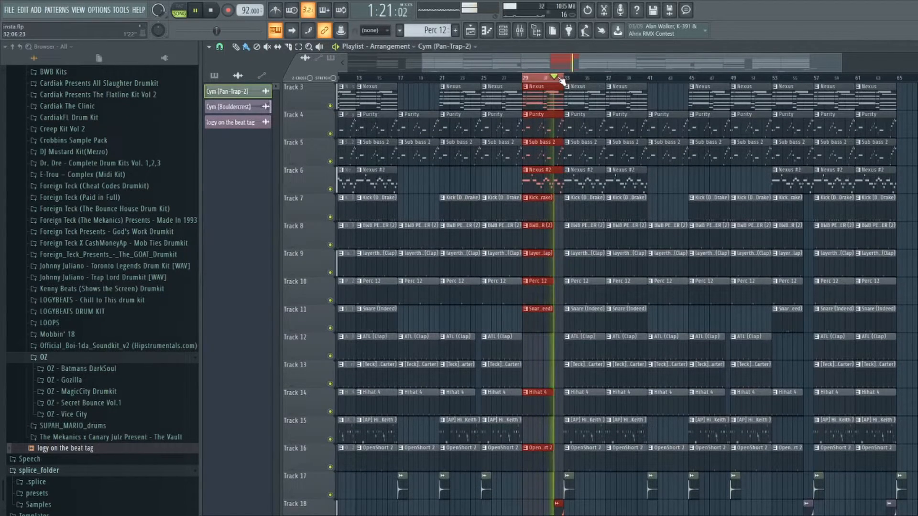
key("space")
Highlight bars 41 to 65, 33 to 41 and 57 to 65 in turn, and clear the time selection.
left_click_drag(566, 78, 899, 80)
scroll(825, 134, "down", 1)
left_click(612, 76)
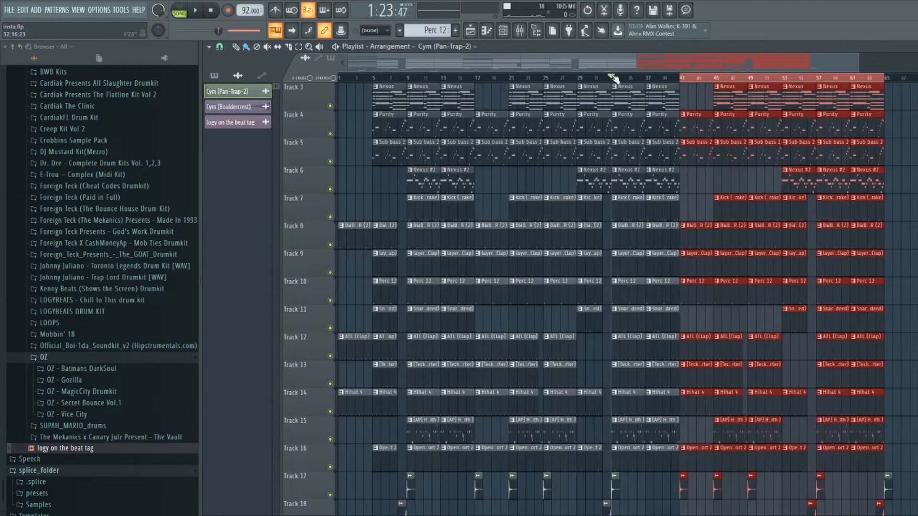
left_click_drag(614, 79, 683, 78)
left_click_drag(825, 80, 885, 81)
scroll(900, 397, "down", 3)
scroll(832, 217, "up", 3)
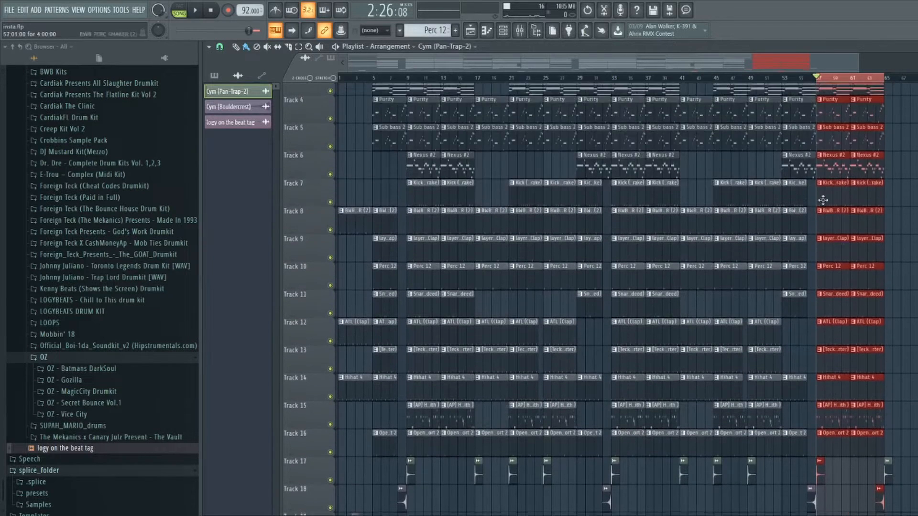
left_click(768, 80)
scroll(769, 81, "down", 1)
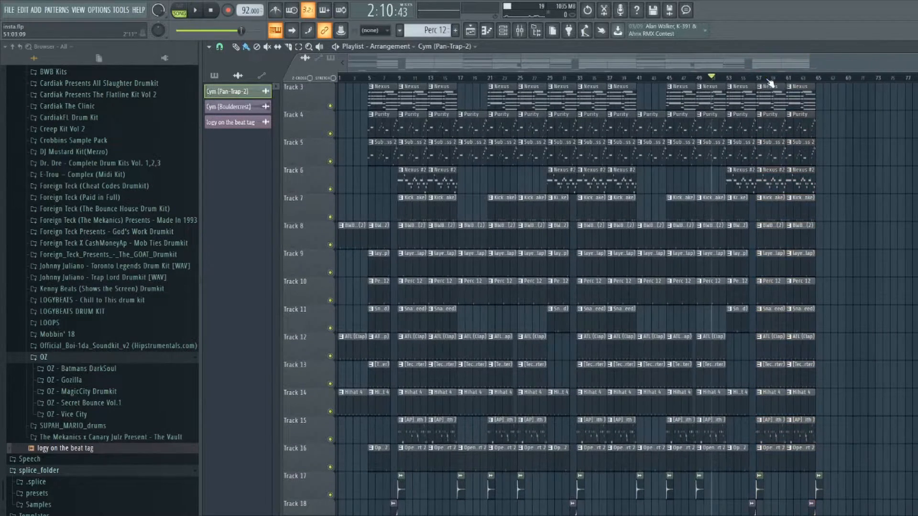
Open the mixer, select the ElectraX track, and view its Fruity parametric EQ 2 curve before closing the plugin.
left_click(525, 34)
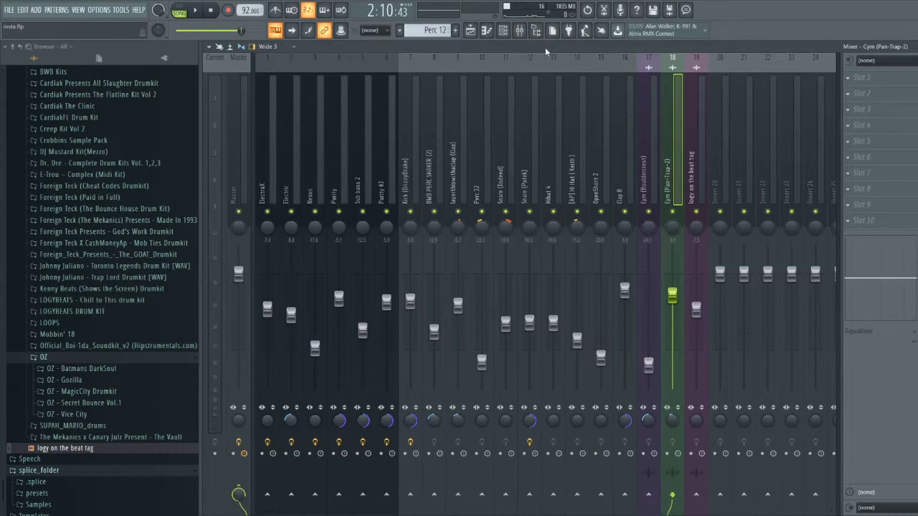
left_click(271, 177)
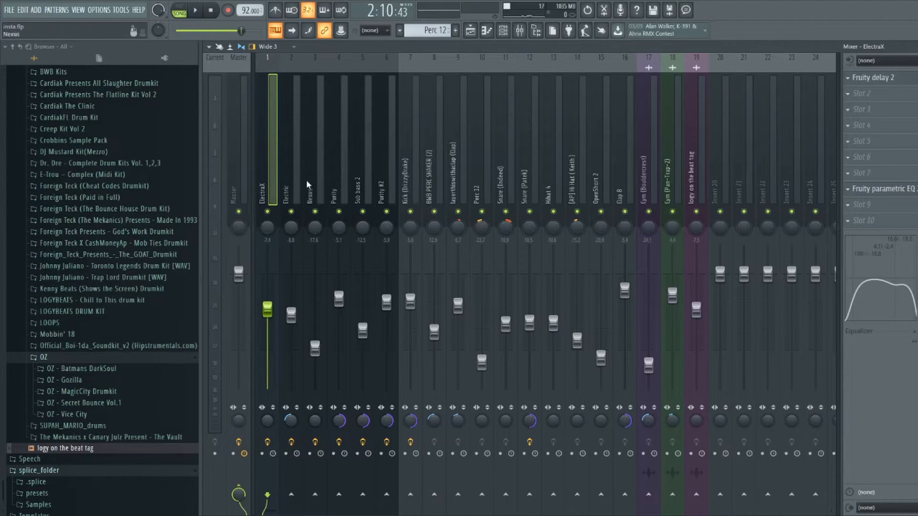
left_click(861, 188)
left_click(861, 189)
left_click(861, 189)
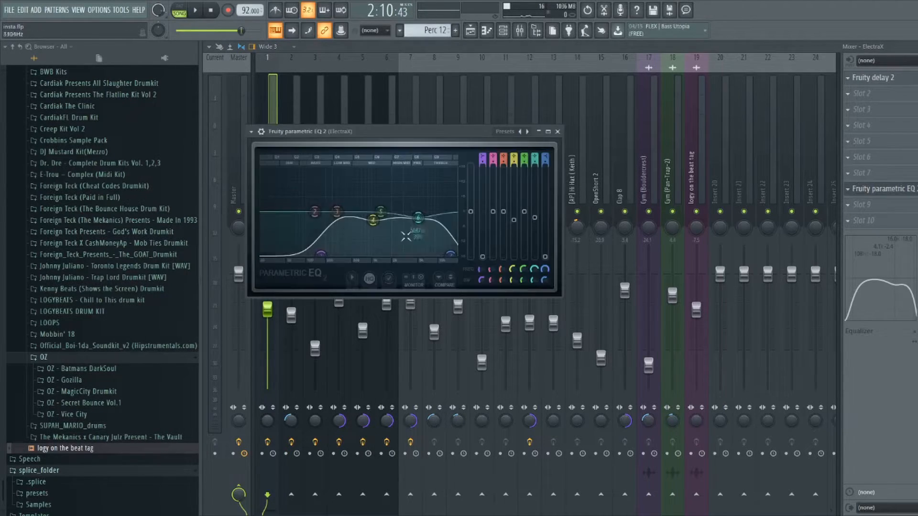
left_click(558, 132)
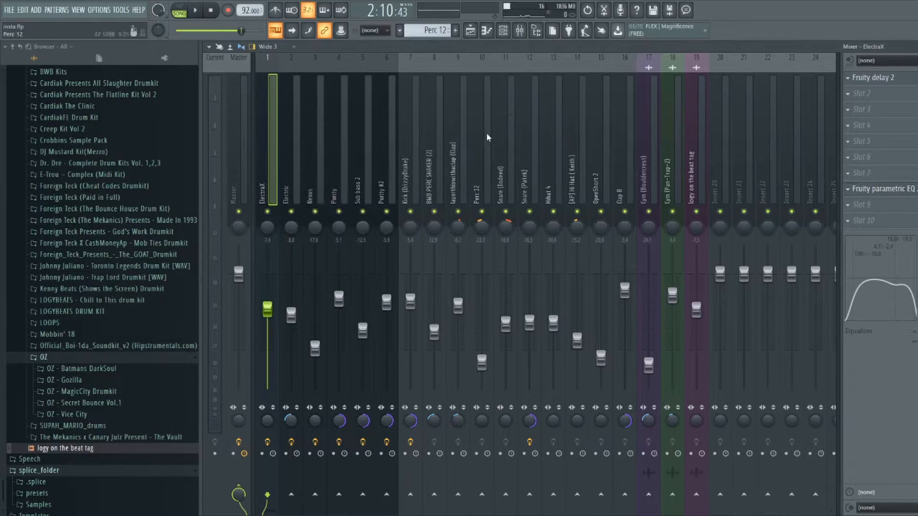
View the Fruity parametric EQ 2 on the Kick (DrizzyDrake) and Sub bass 2 mixer tracks, and close the plugin.
left_click(414, 175)
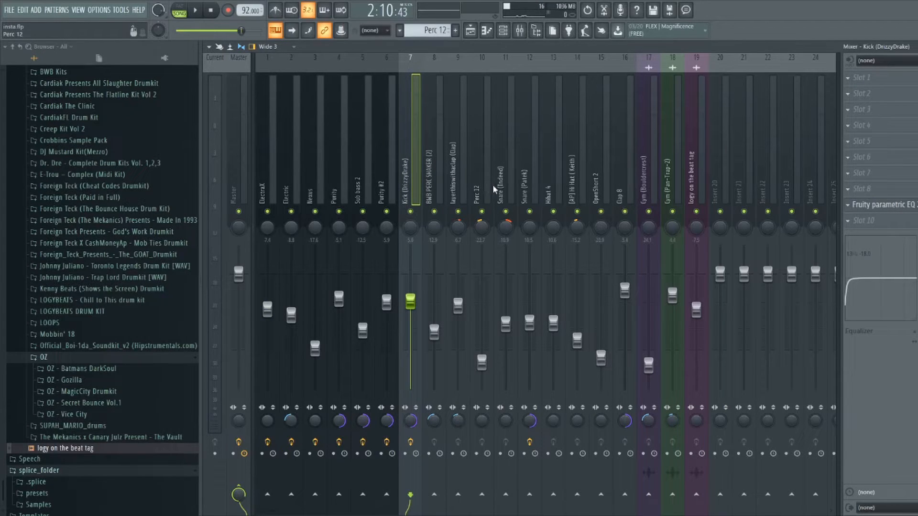
left_click(884, 205)
left_click(884, 204)
key("Left")
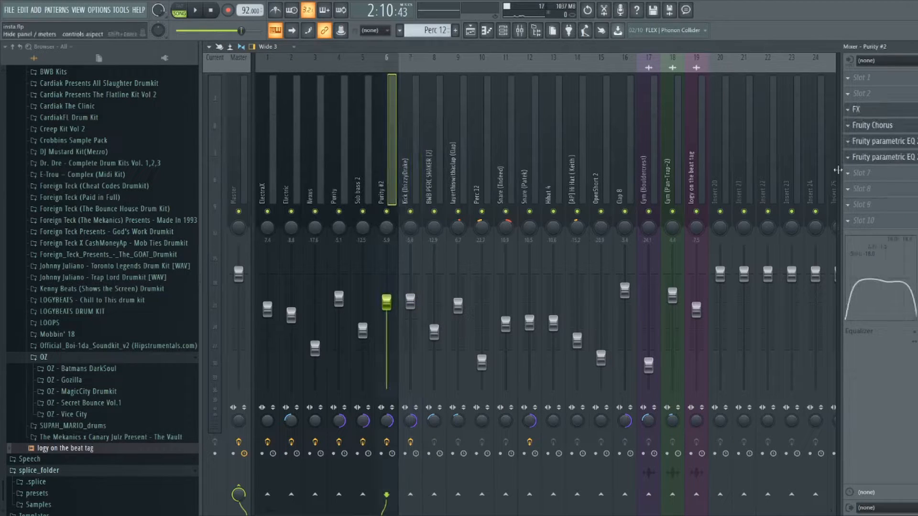
left_click(368, 189)
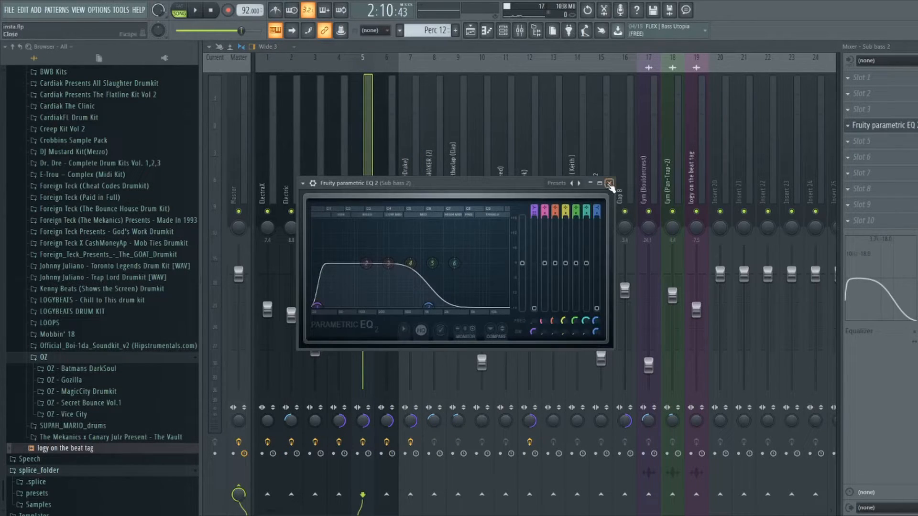
left_click(609, 183)
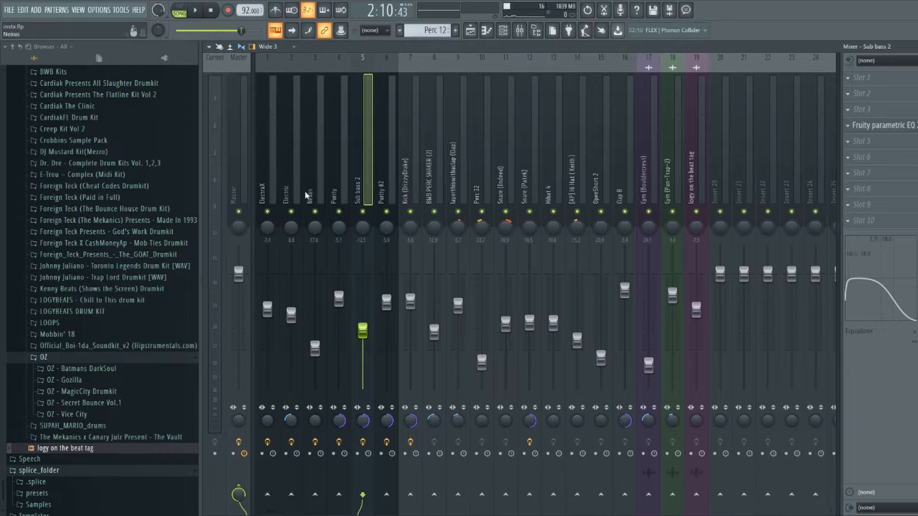
Select the melodic mixer tracks from ElectraX to Purity #2 in turn and review their effect slots.
left_click(267, 191)
left_click(284, 190)
left_click(309, 192)
left_click(333, 195)
left_click(356, 194)
left_click(382, 194)
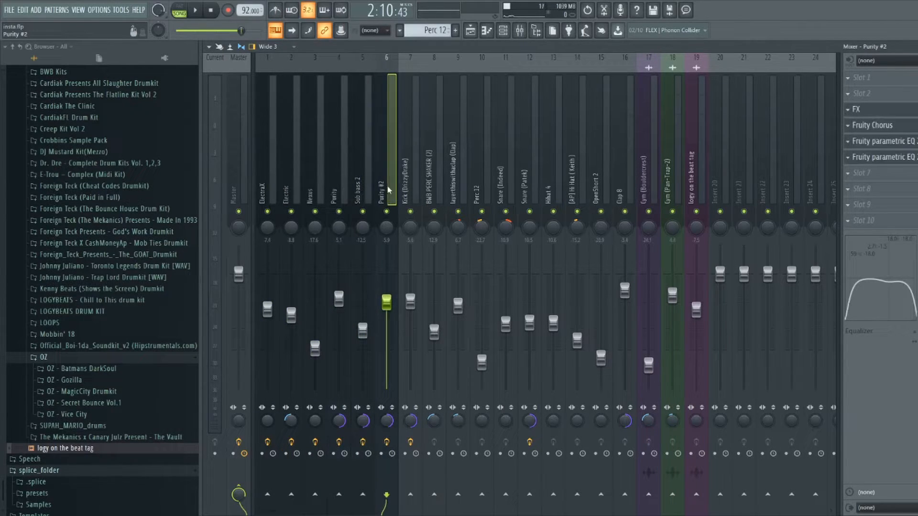
Select the drum and effect tracks in turn, from Kick (DrizzyDrake) to logy on the beat tag, and review their effect slots.
left_click(406, 177)
left_click(429, 180)
left_click(453, 180)
left_click(478, 181)
left_click(505, 180)
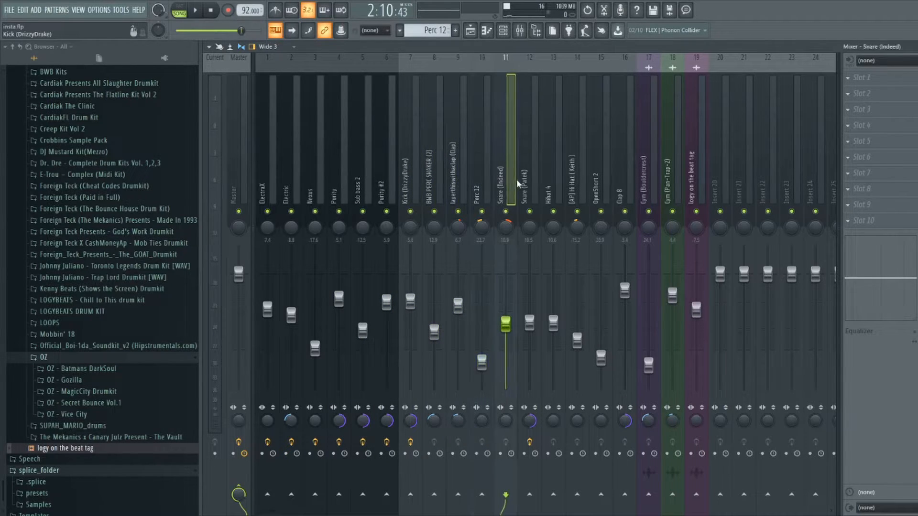
left_click(531, 181)
left_click(554, 184)
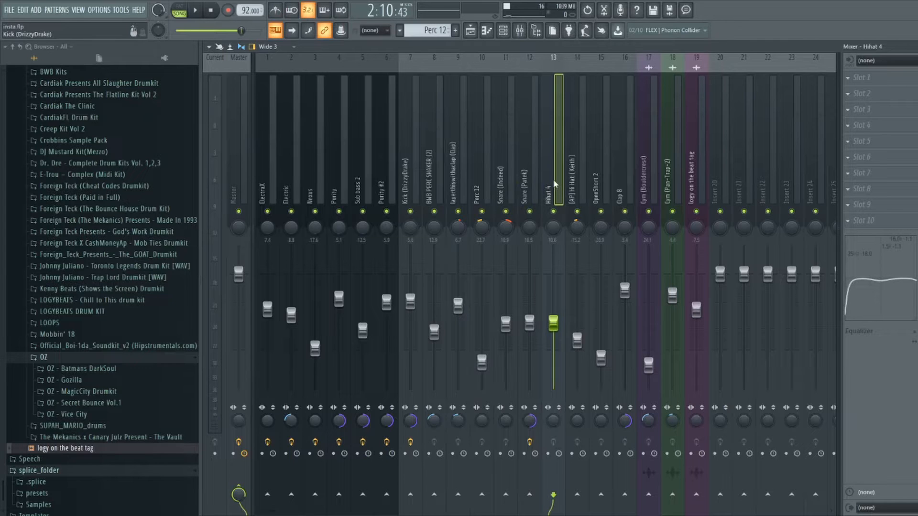
left_click(572, 183)
left_click(592, 184)
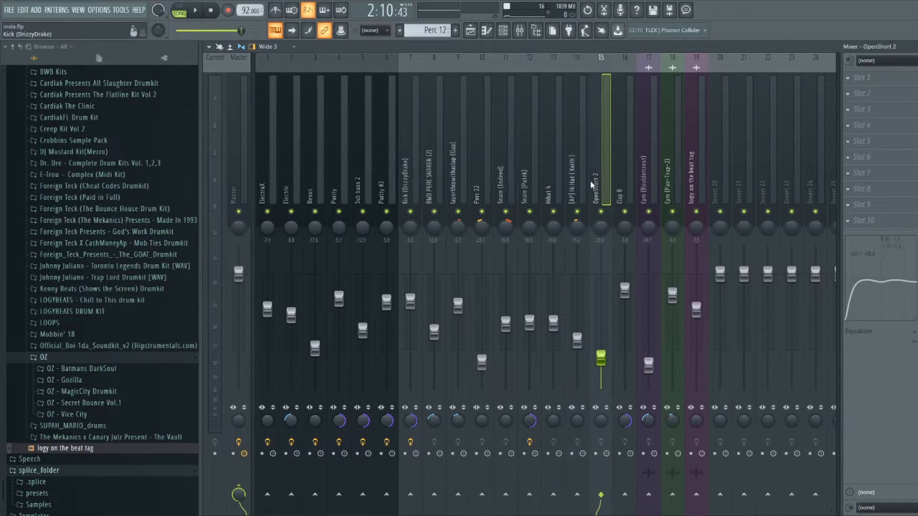
left_click(618, 180)
left_click(643, 180)
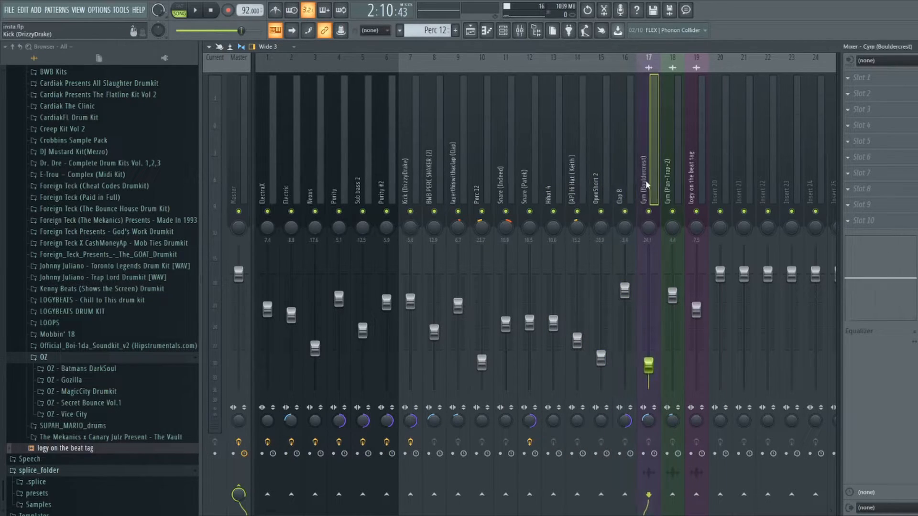
left_click(688, 178)
Revisit the effects on the Snare (Indeed), clap layer, Sub bass 2, Purity and Electric mixer tracks.
left_click(507, 175)
left_click(462, 172)
left_click(369, 166)
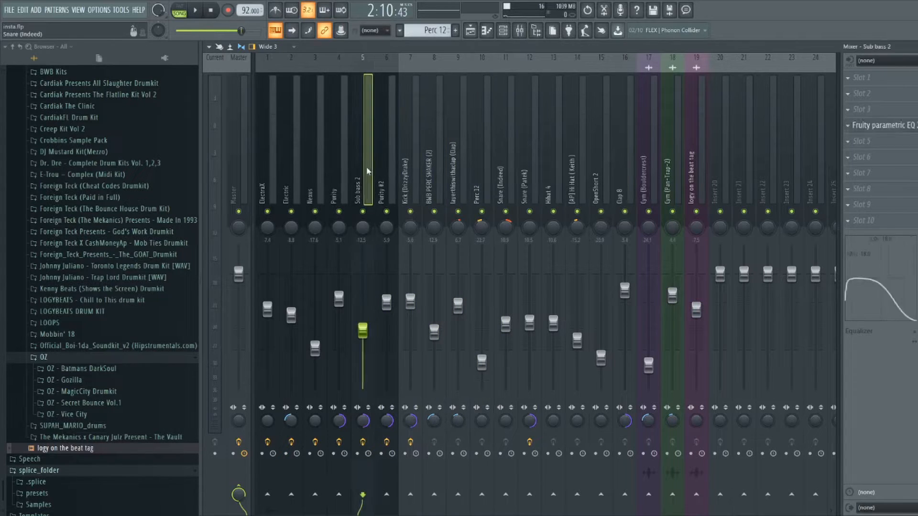
left_click(345, 166)
left_click(297, 165)
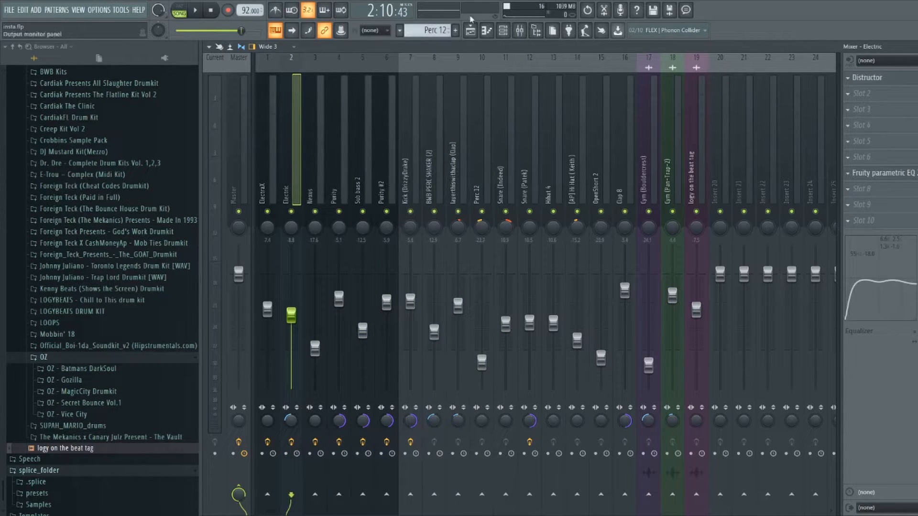
Pick the Nexus #2 pattern in the playlist, set the playback position to bar 9, and return to the mixer.
left_click(470, 32)
left_click(412, 170)
left_click(399, 77)
left_click(520, 31)
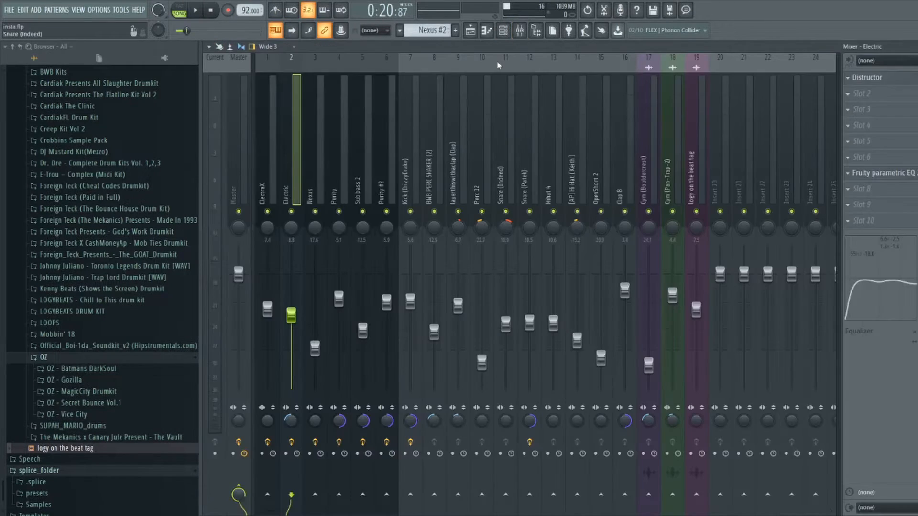
Solo the Purity #2 mixer track and play it from bar 9.
left_click(291, 212, "ctrl")
left_click(291, 211, "ctrl")
left_click(387, 211, "ctrl")
left_click(385, 184)
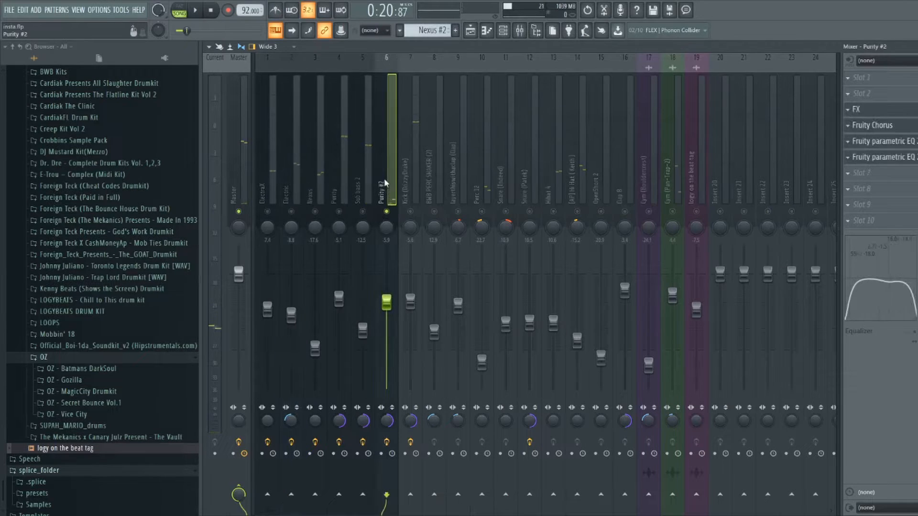
key("space")
key("space")
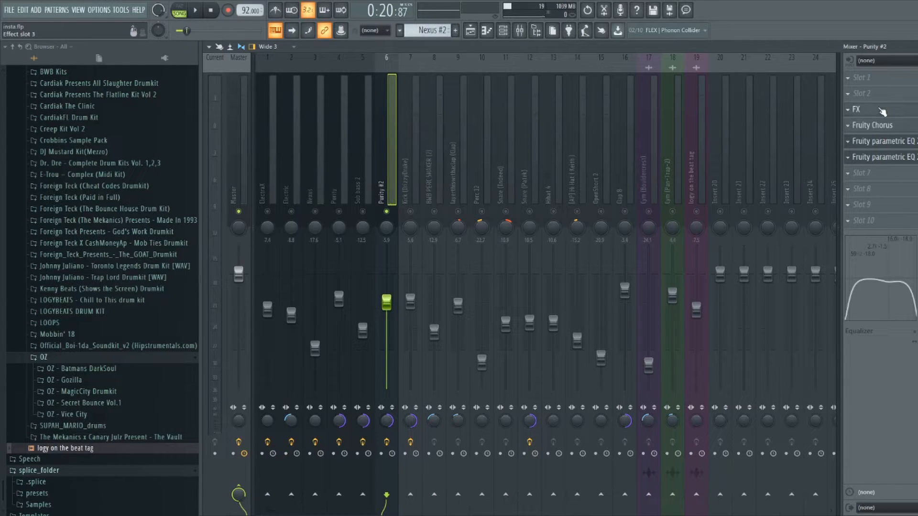
View the Effector FX module and both Fruity parametric EQ 2 curves on Purity #2, and close the plugins.
left_click(883, 111)
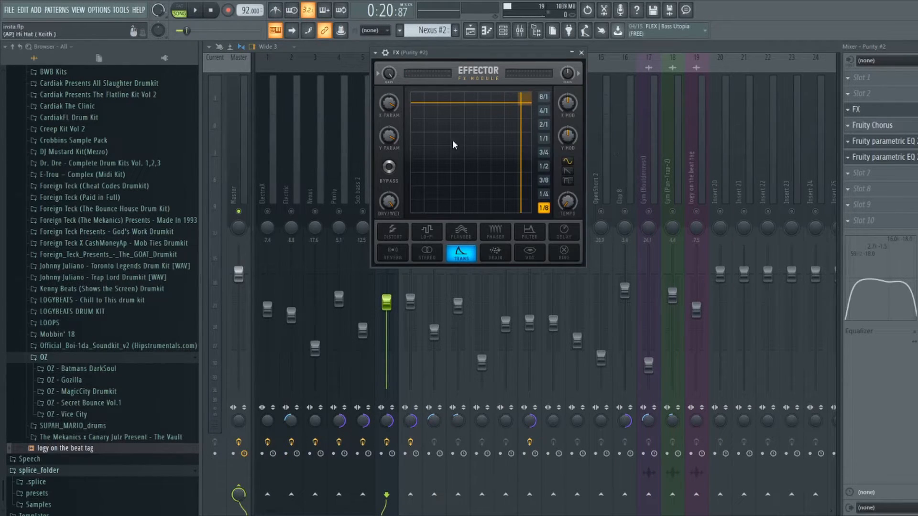
left_click_drag(475, 59, 419, 105)
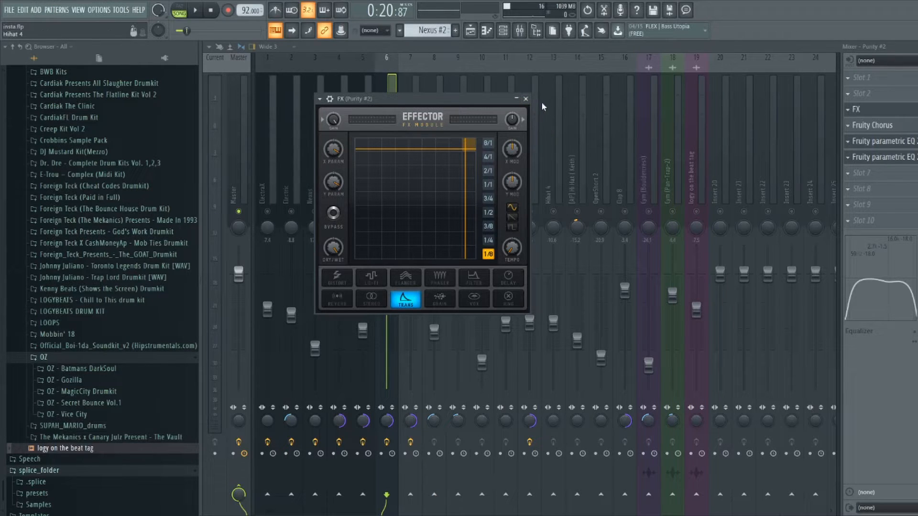
left_click(526, 99)
left_click(880, 142)
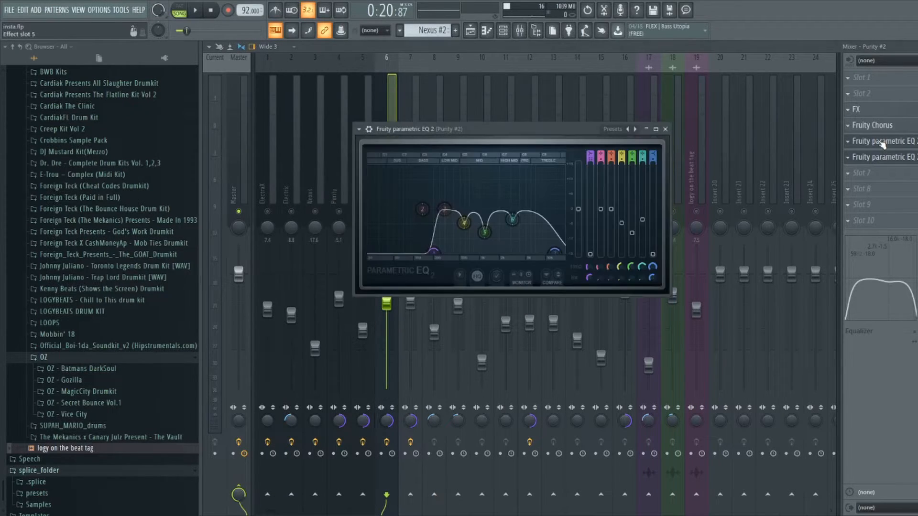
left_click(856, 158)
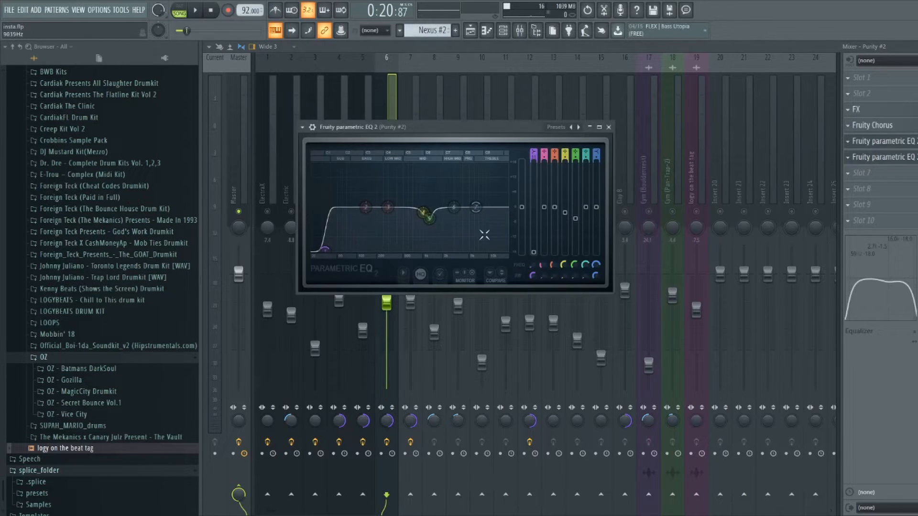
left_click(610, 127)
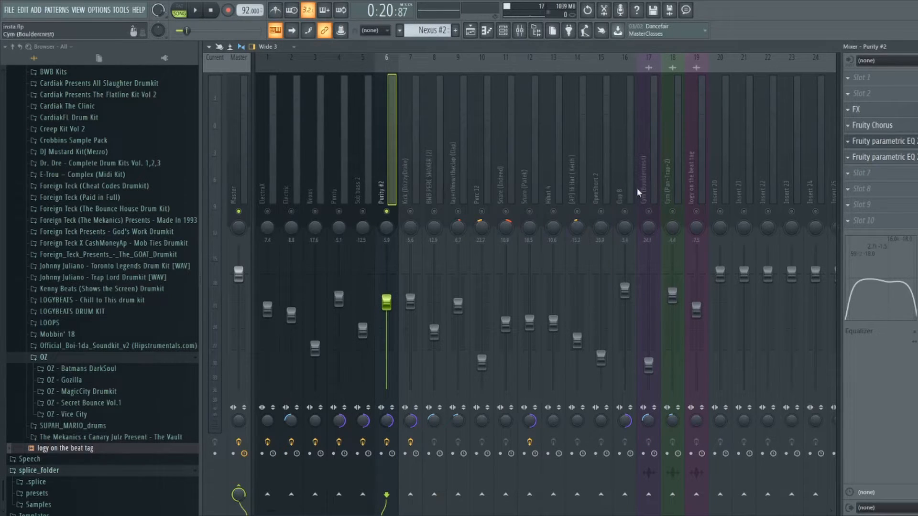
Select the Master mixer track, look over the playlist around bar 9, and unsolo Purity #2.
left_click(235, 180)
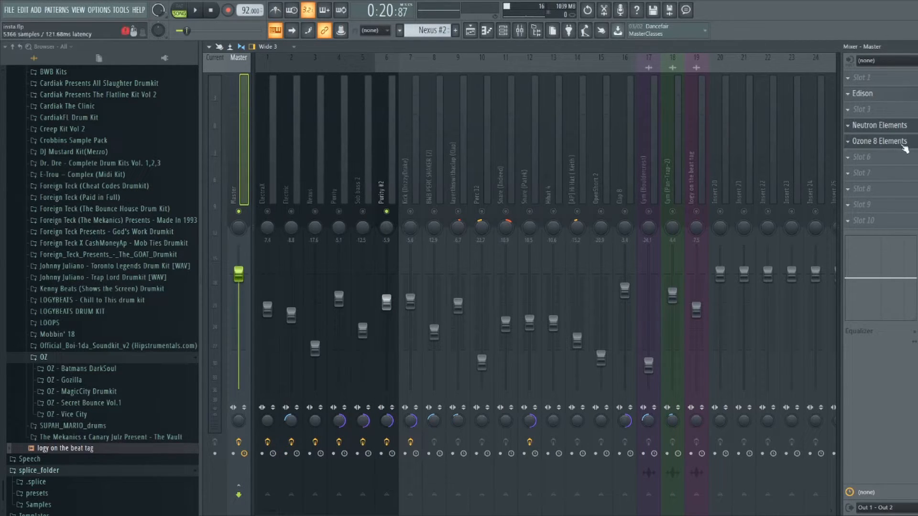
left_click(470, 32)
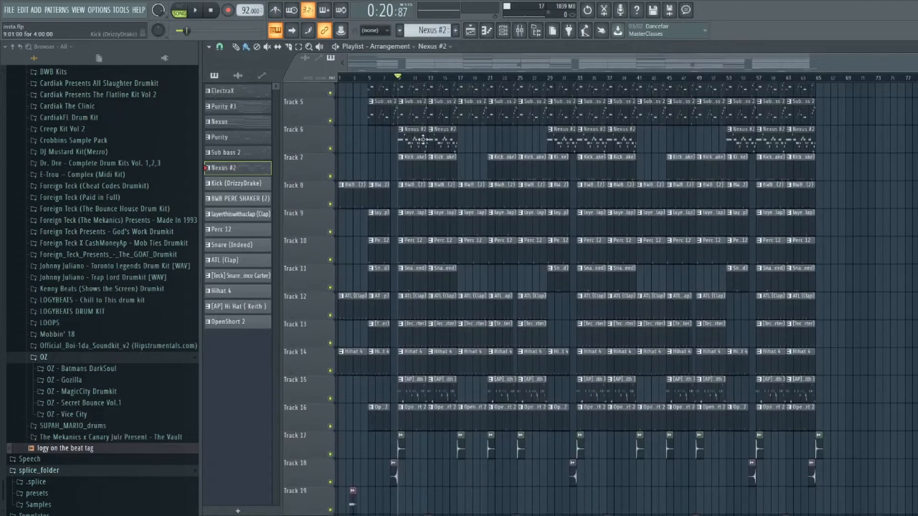
scroll(403, 76, "left", 1)
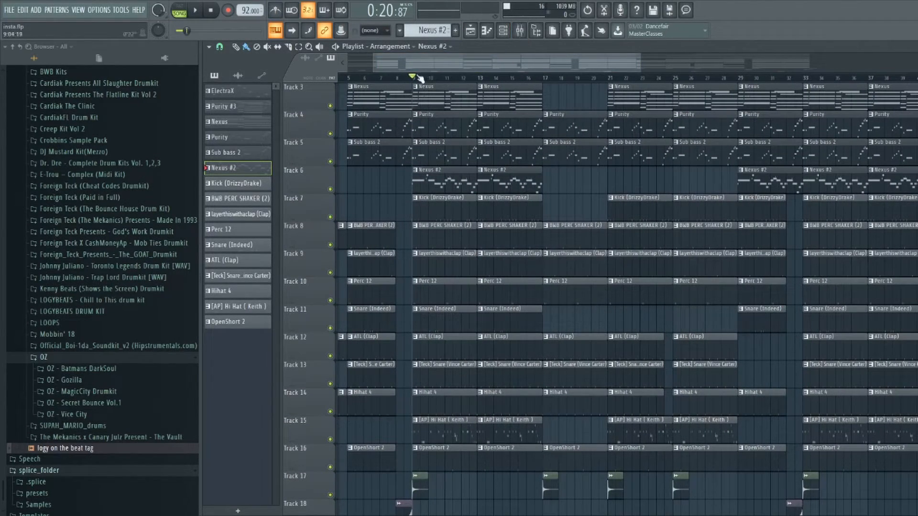
scroll(416, 78, "up", 3)
scroll(416, 78, "down", 4)
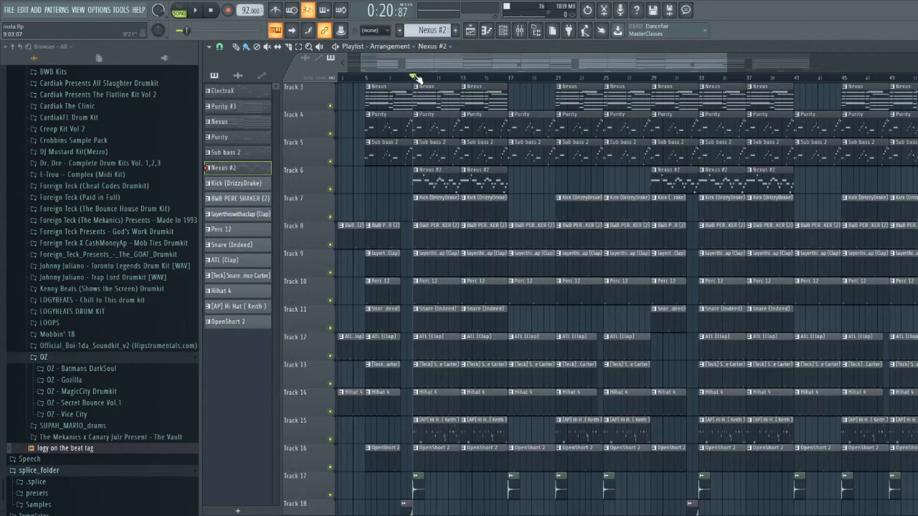
scroll(416, 78, "up", 2)
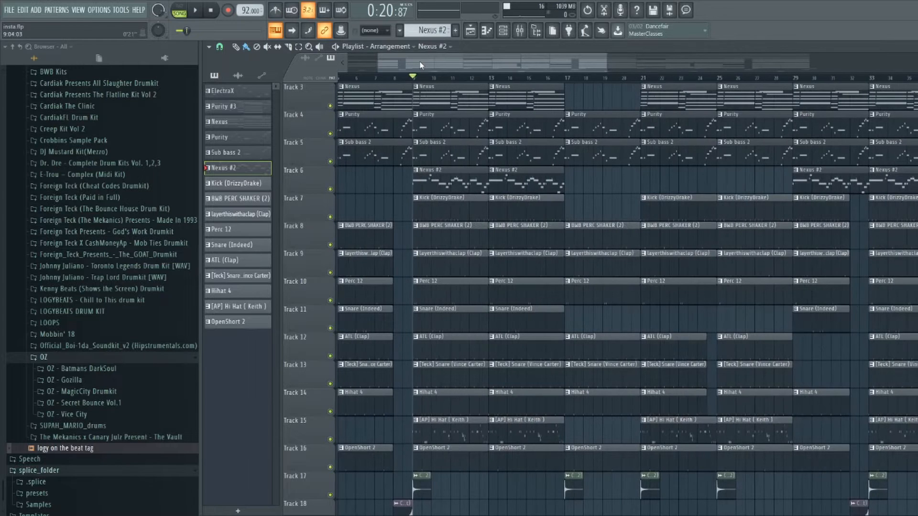
key("F9")
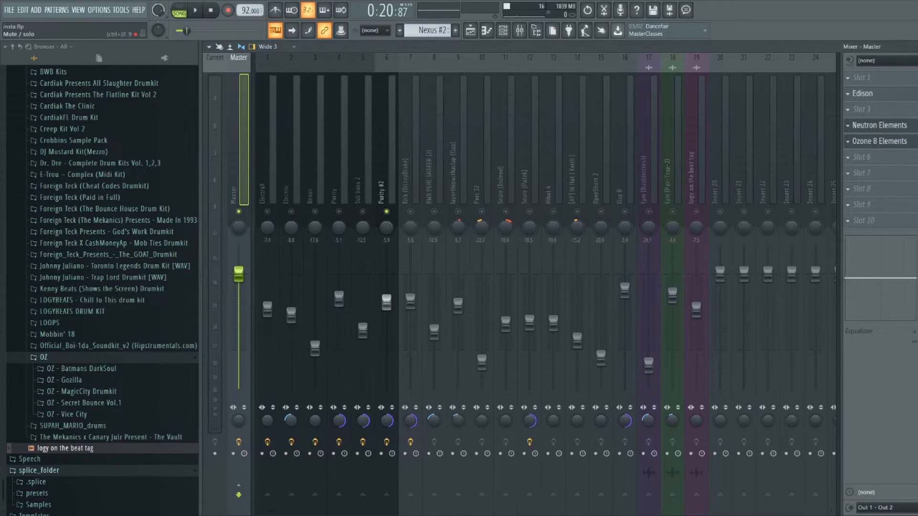
key("F9")
Play the full beat from bar 9 twice and watch the track levels in the mixer.
key("space")
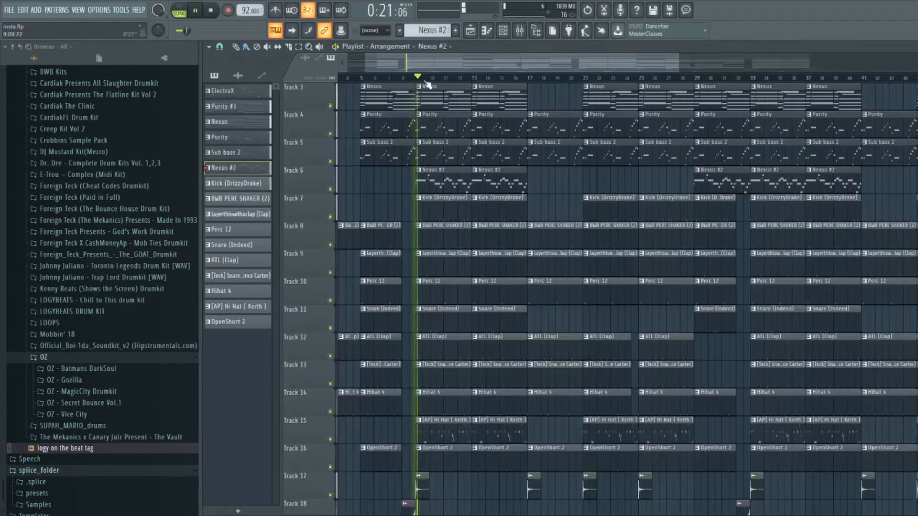
key("F9")
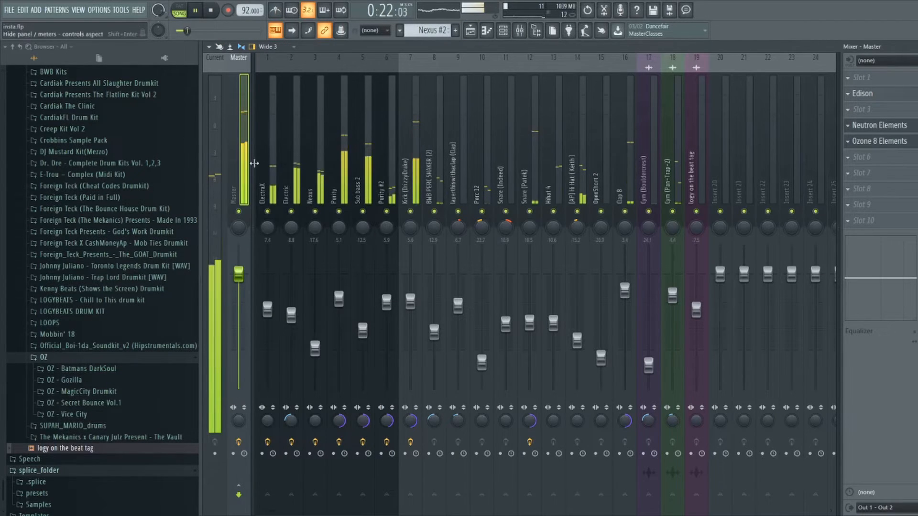
key("space")
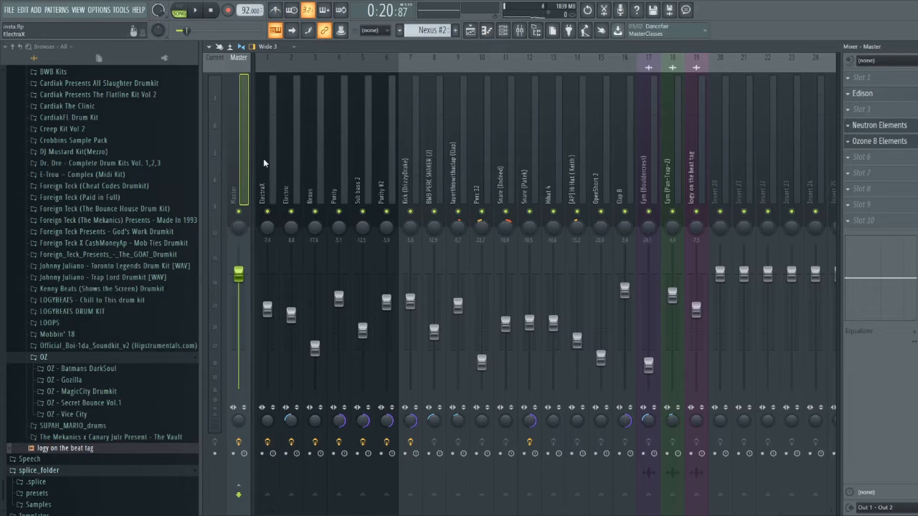
key("space")
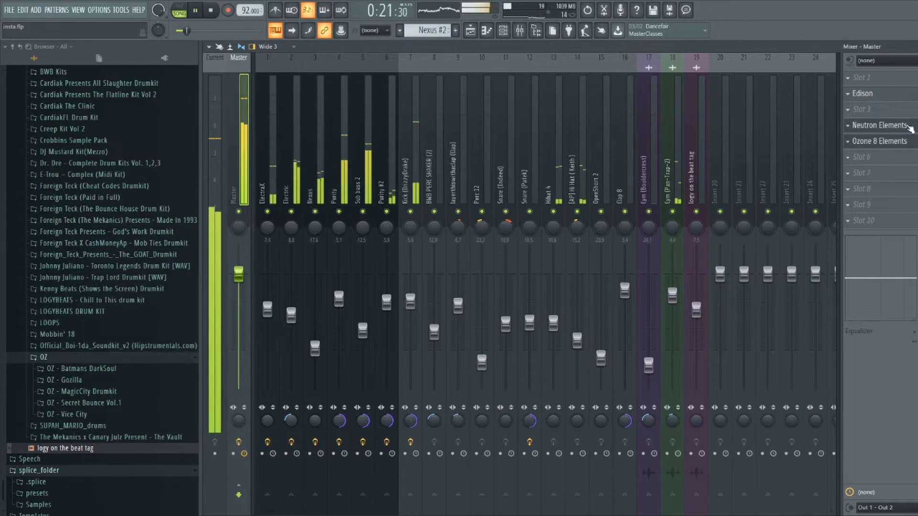
key("space")
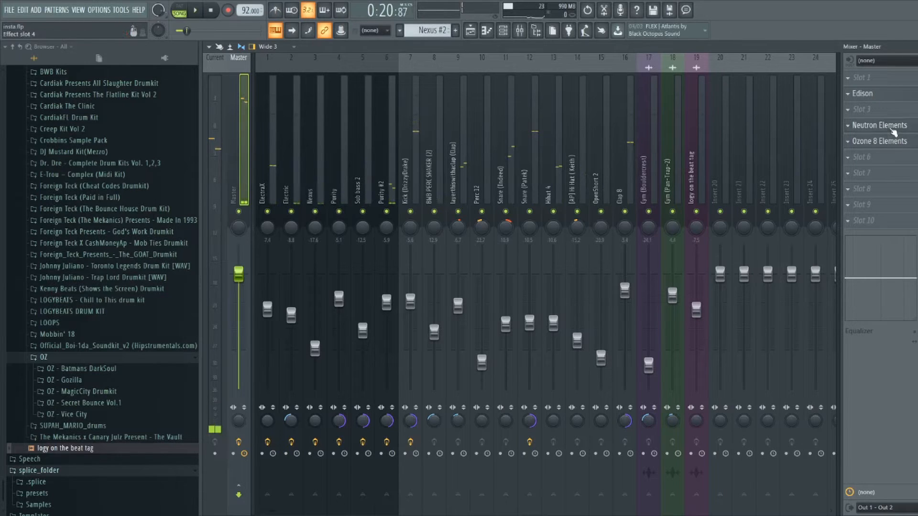
Open Neutron Elements on the Master track and view its Equalizer and Compressor modules.
left_click(892, 126)
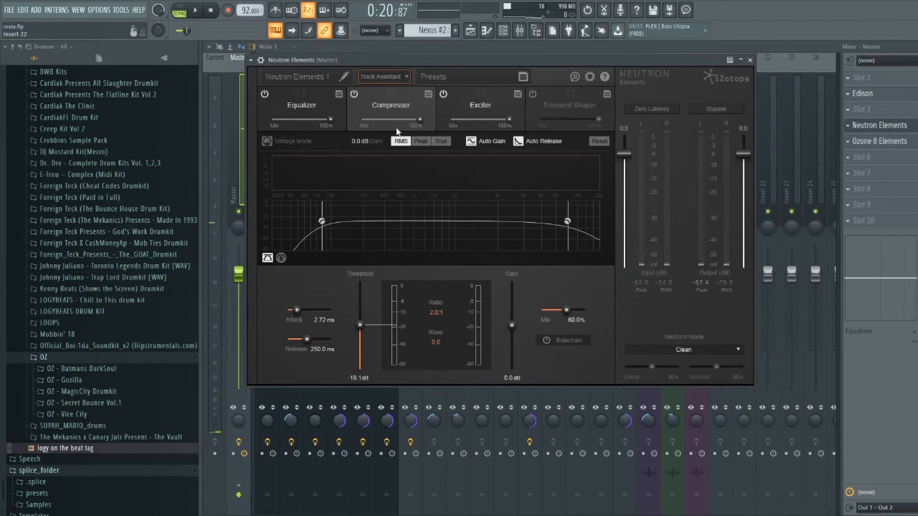
left_click(288, 100)
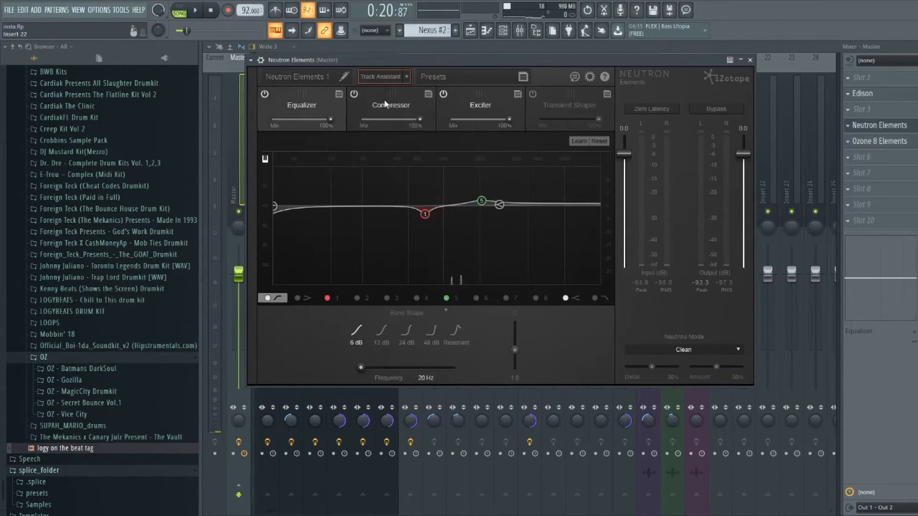
left_click(474, 107)
left_click(306, 110)
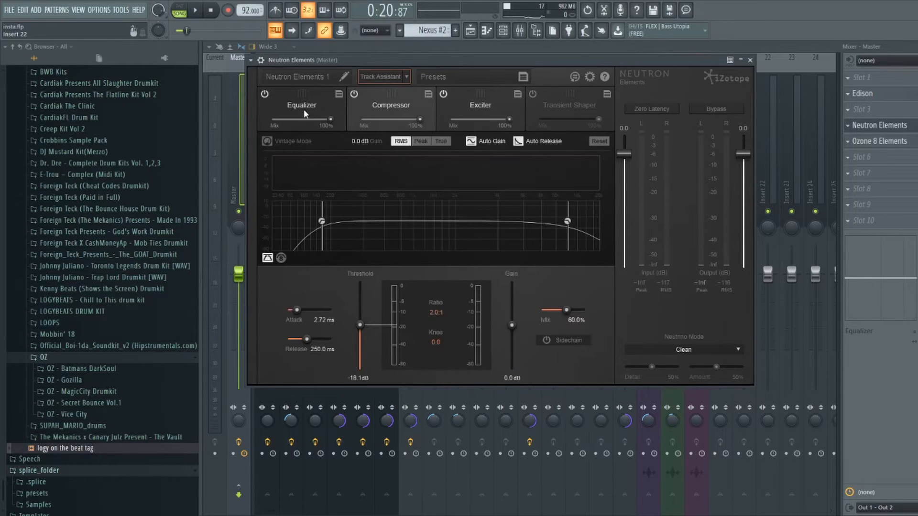
left_click_drag(367, 59, 386, 66)
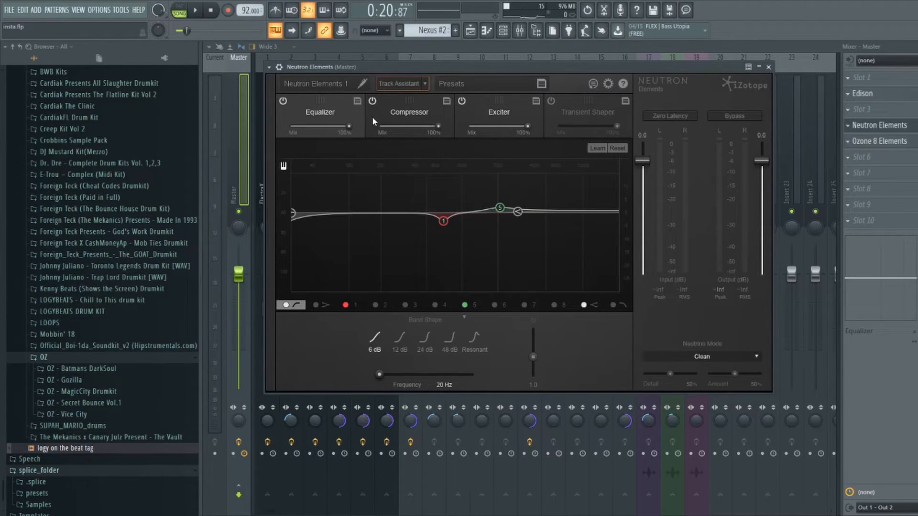
left_click(304, 126)
left_click_drag(306, 125, 340, 120)
left_click(427, 117)
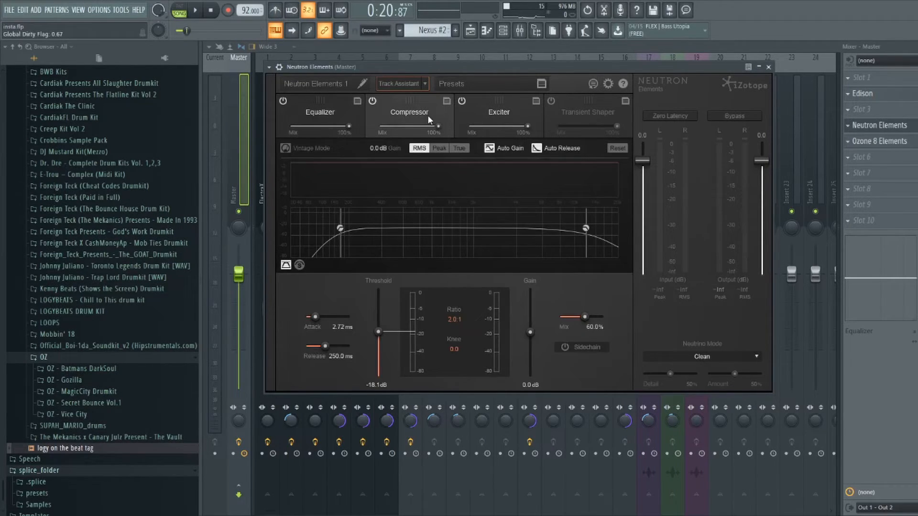
View the Exciter module of Neutron Elements on the Master track and close the plugin.
left_click(502, 115)
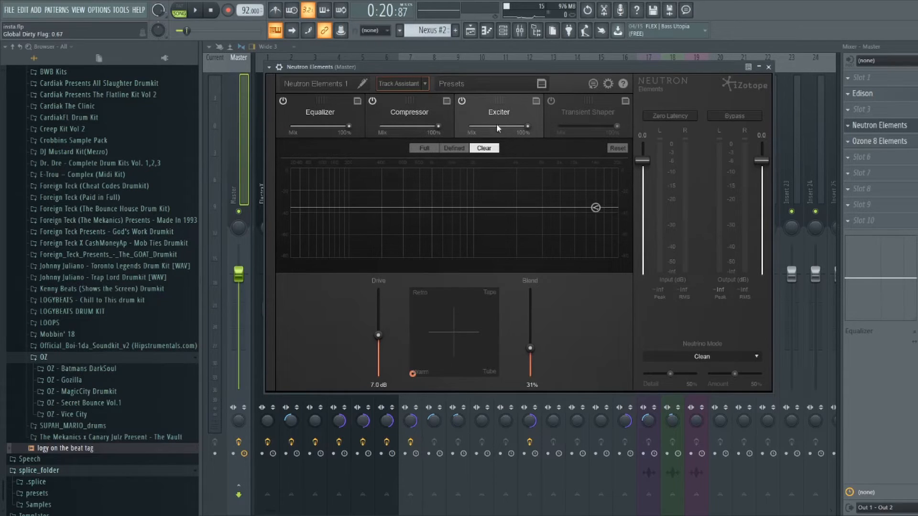
left_click_drag(437, 67, 457, 88)
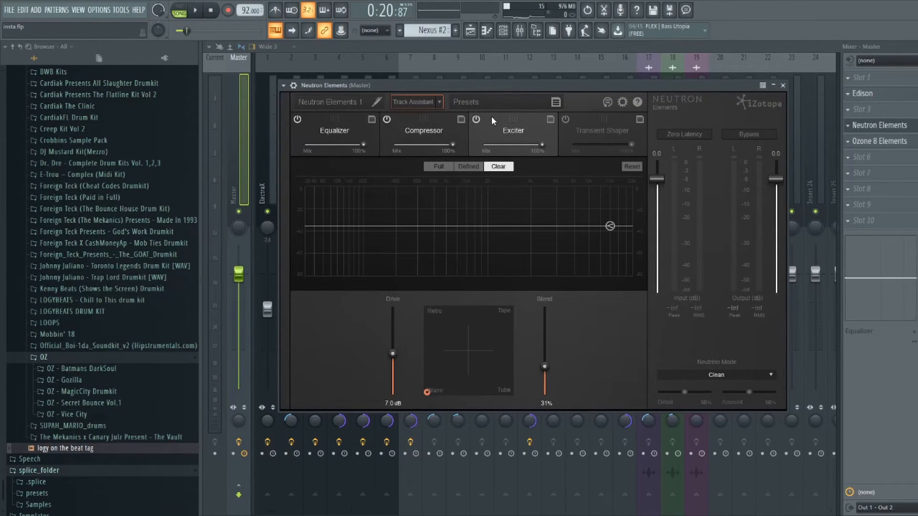
left_click_drag(467, 86, 462, 92)
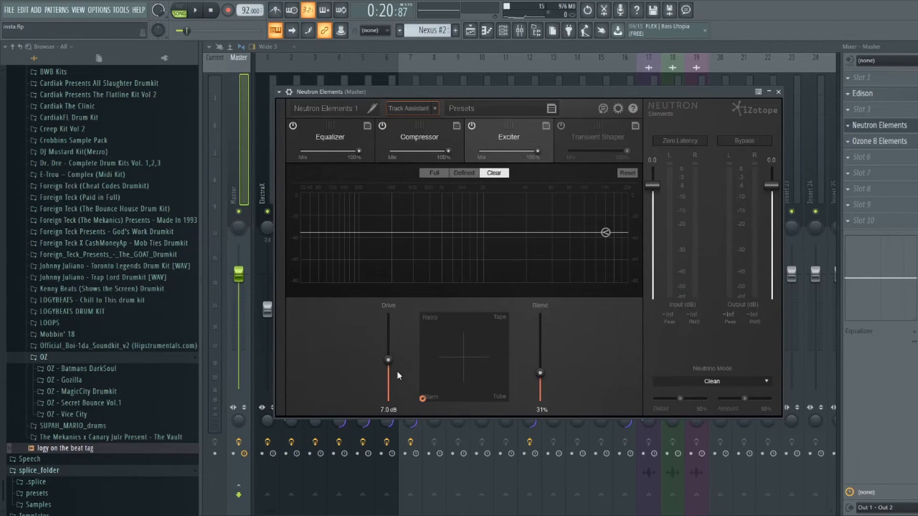
left_click(779, 91)
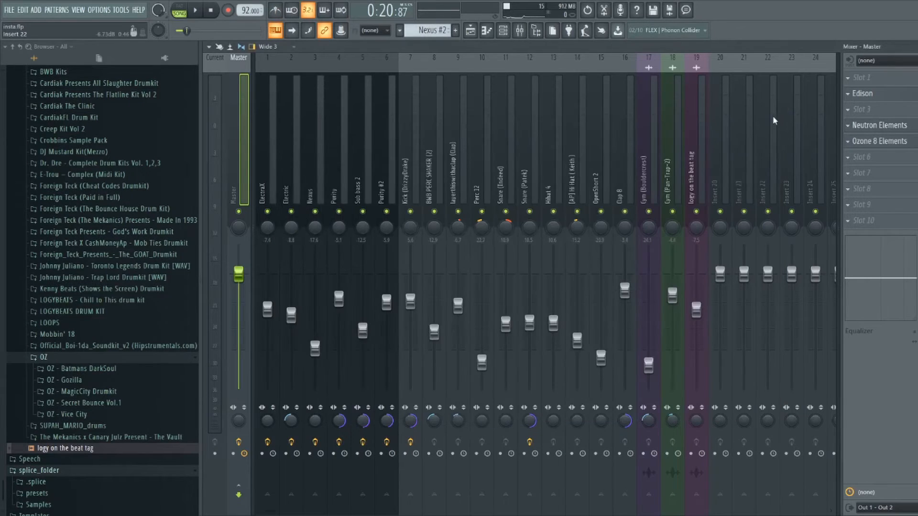
Open Ozone 8 Elements on the Master track and view its Equalizer and Maximizer modules.
left_click(869, 144)
left_click(313, 160)
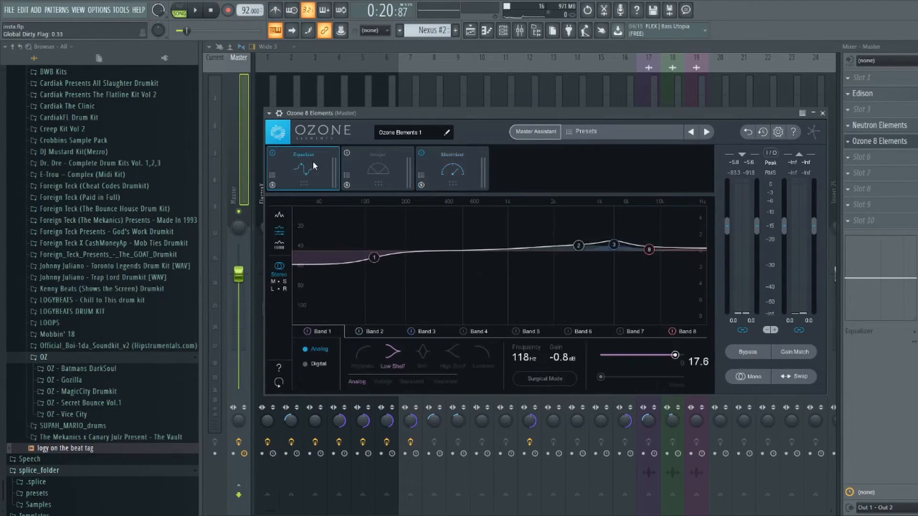
left_click_drag(350, 111, 380, 95)
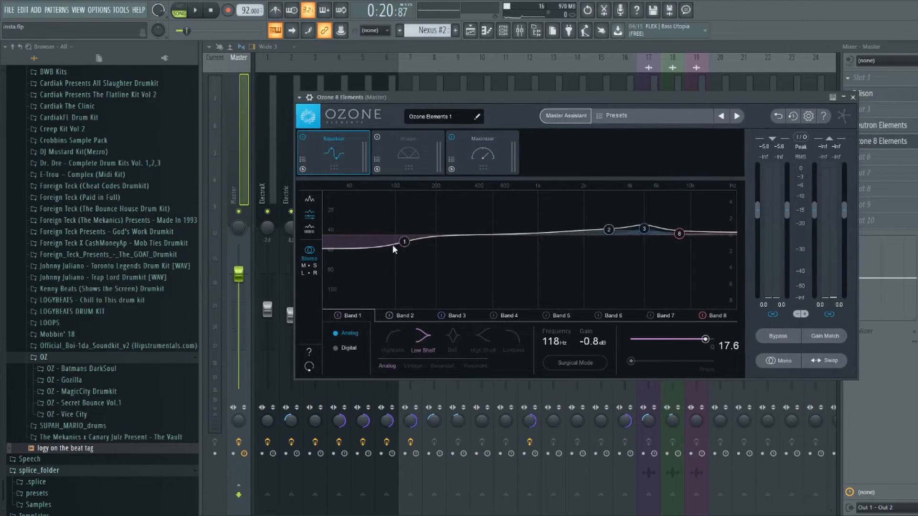
left_click(476, 160)
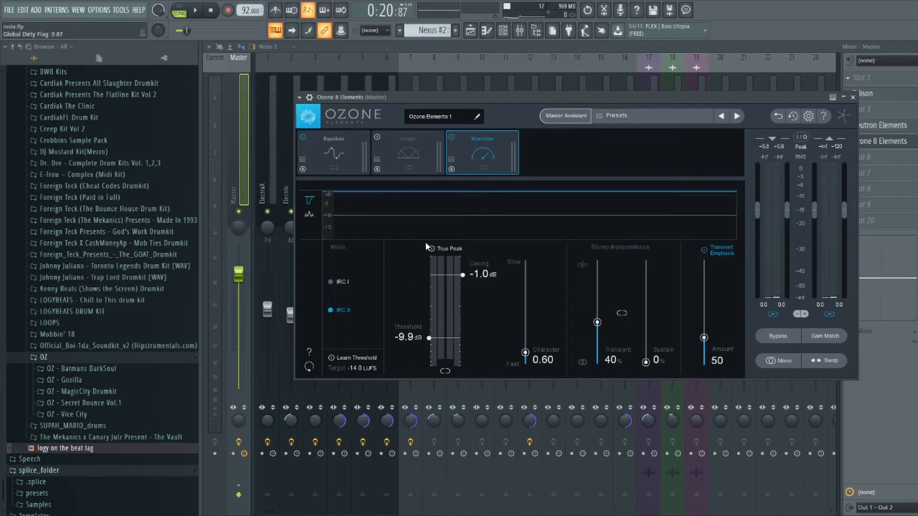
left_click_drag(526, 98, 518, 99)
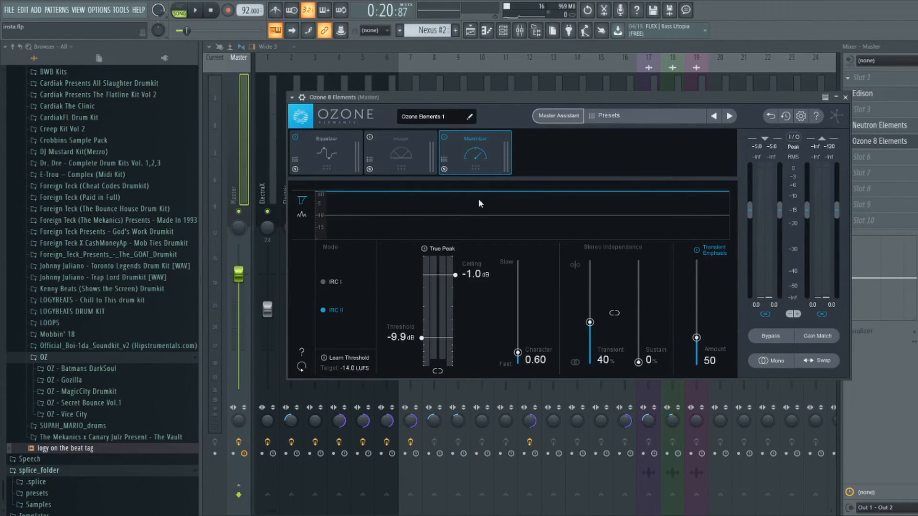
Open the playlist, look over the full arrangement from bar 1 to bar 65, and return the song position to the start.
left_click(470, 30)
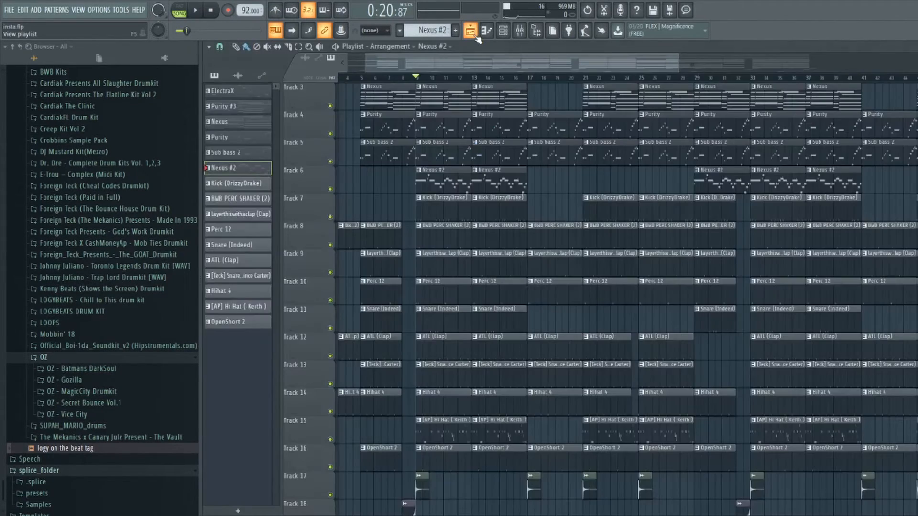
scroll(467, 207, "down", 9)
scroll(469, 207, "up", 11)
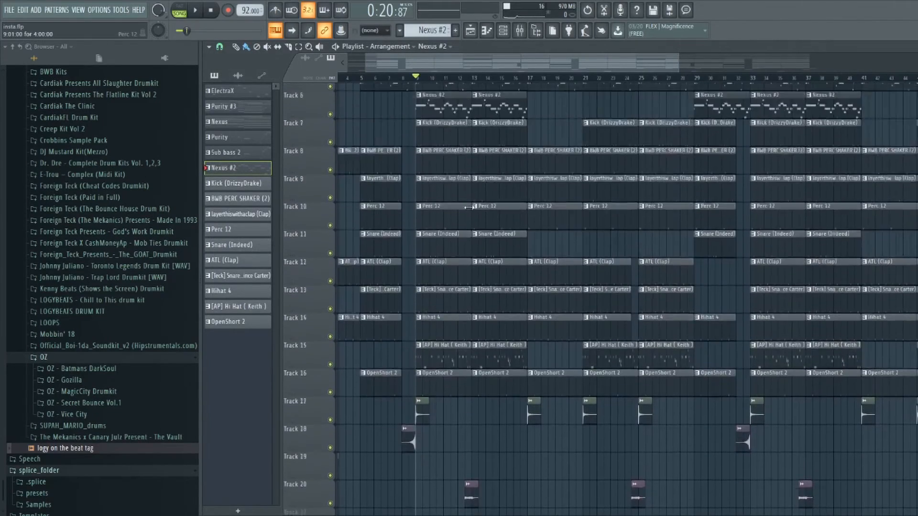
left_click_drag(478, 64, 494, 82)
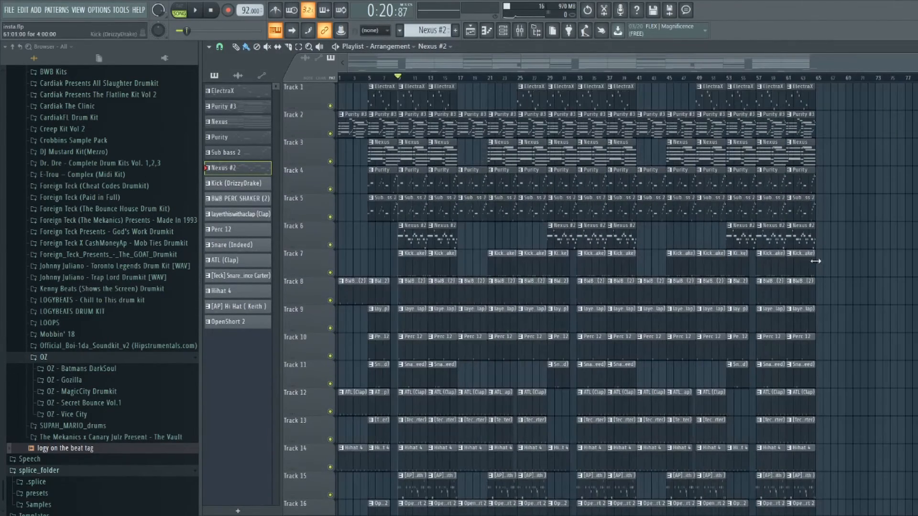
scroll(860, 277, "down", 2)
scroll(438, 286, "up", 2)
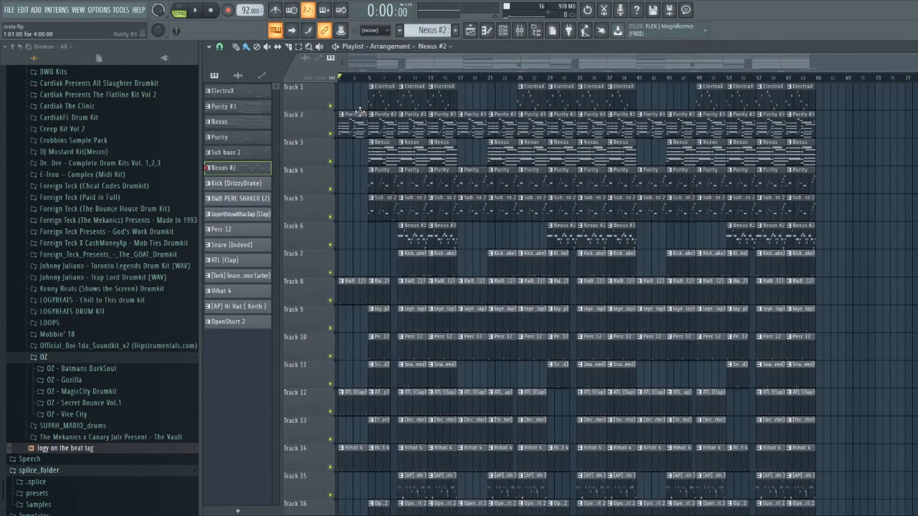
Examine how the melody, drum, cymbal and tag clips are laid out across the intro and following sections of the arrangement.
scroll(385, 82, "up", 3)
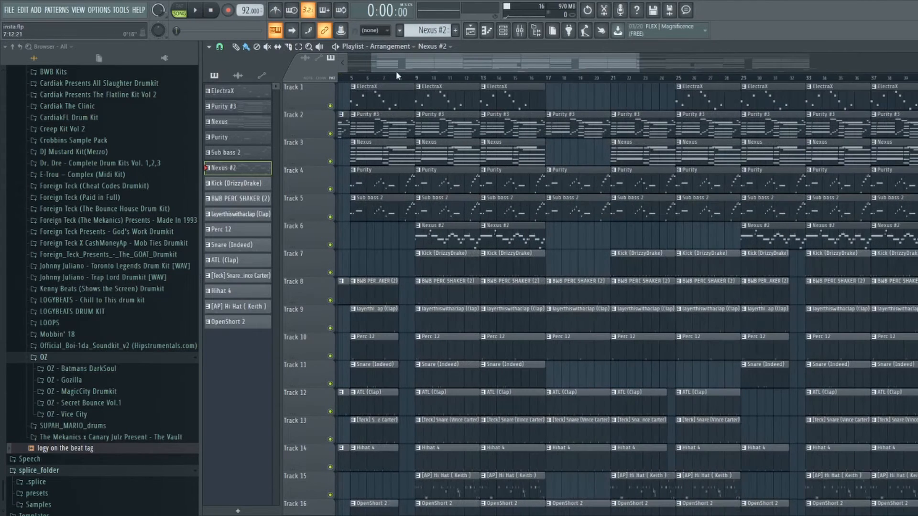
scroll(369, 83, "down", 1)
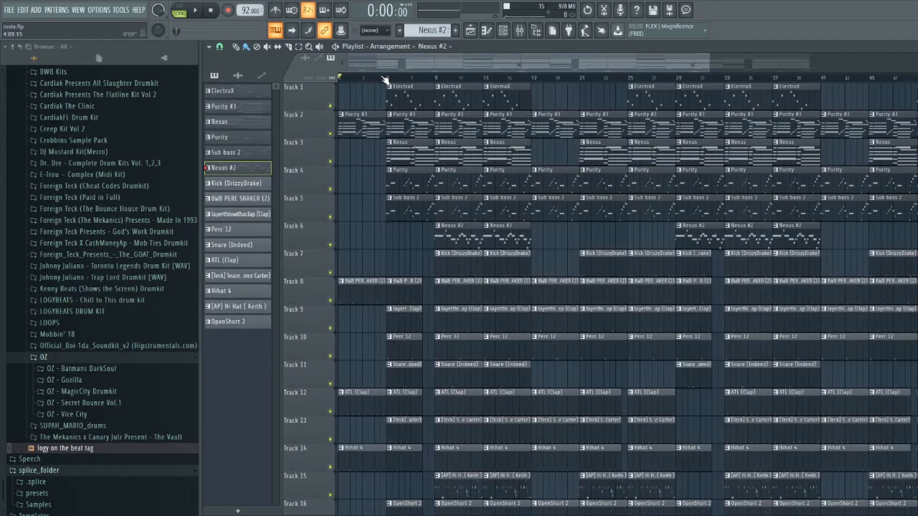
scroll(385, 79, "down", 2)
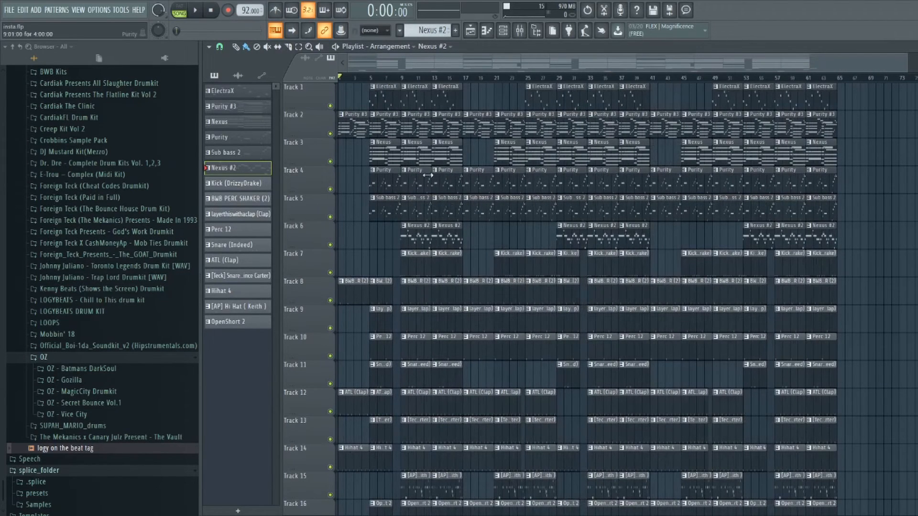
scroll(427, 175, "down", 4)
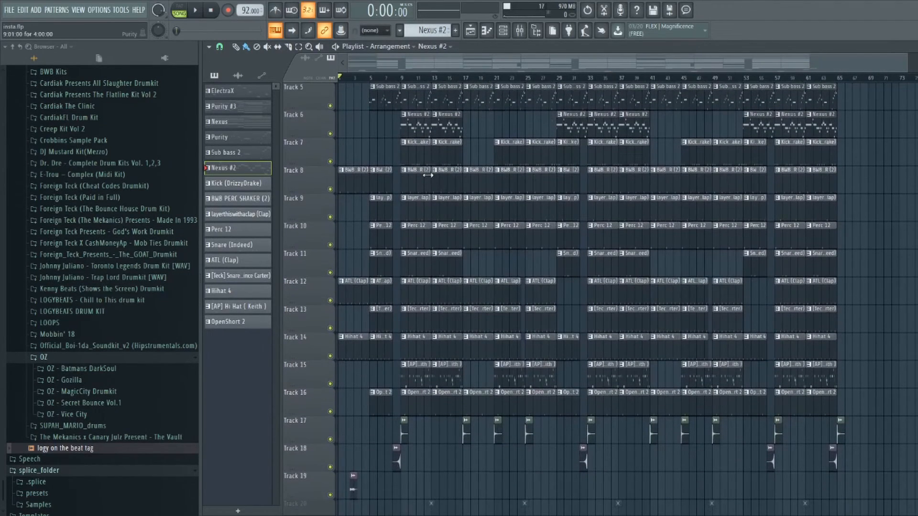
scroll(428, 175, "down", 1)
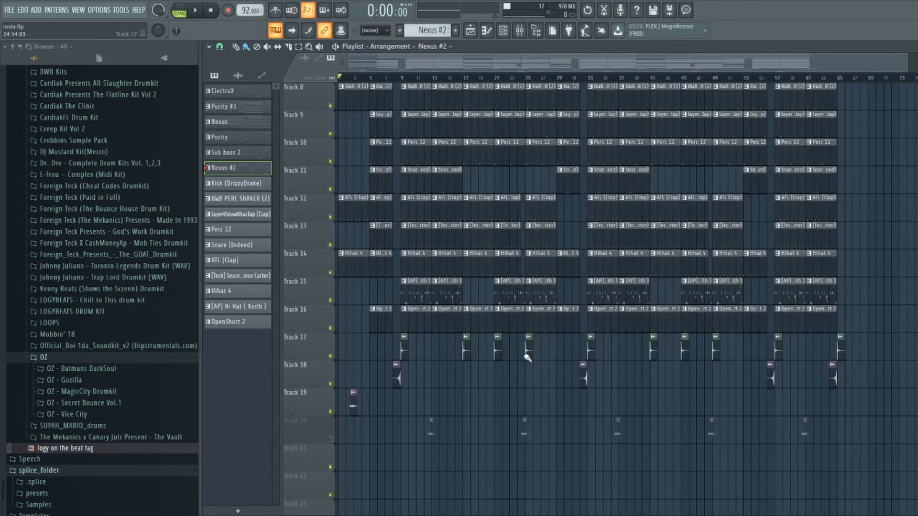
scroll(387, 381, "down", 1)
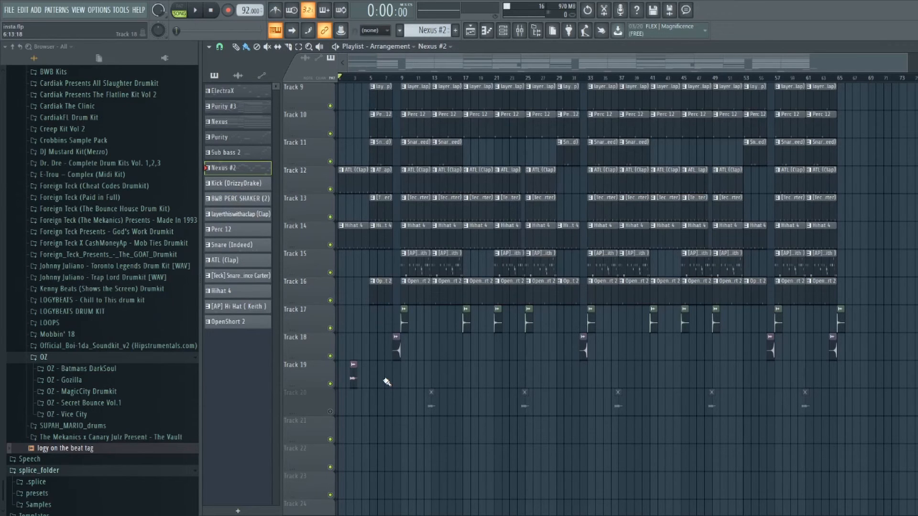
scroll(387, 382, "up", 8)
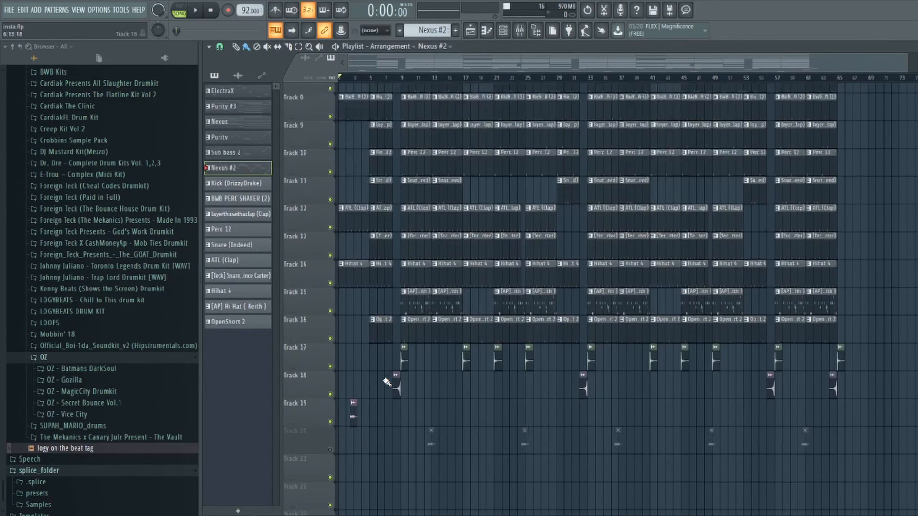
scroll(359, 236, "down", 4)
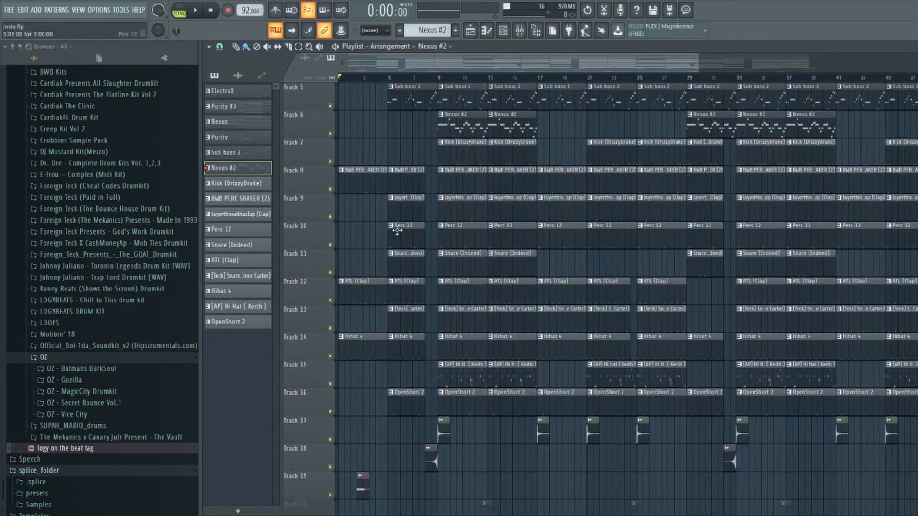